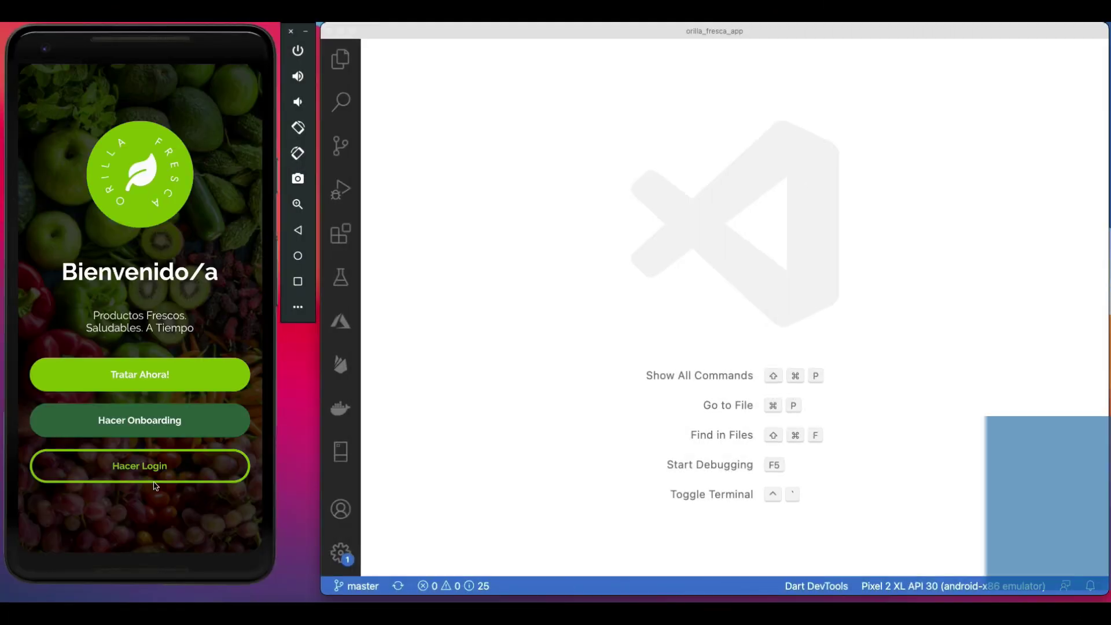
Log in with the first Google account and add one Gallina from Carnes to the cart.
left_click(161, 474)
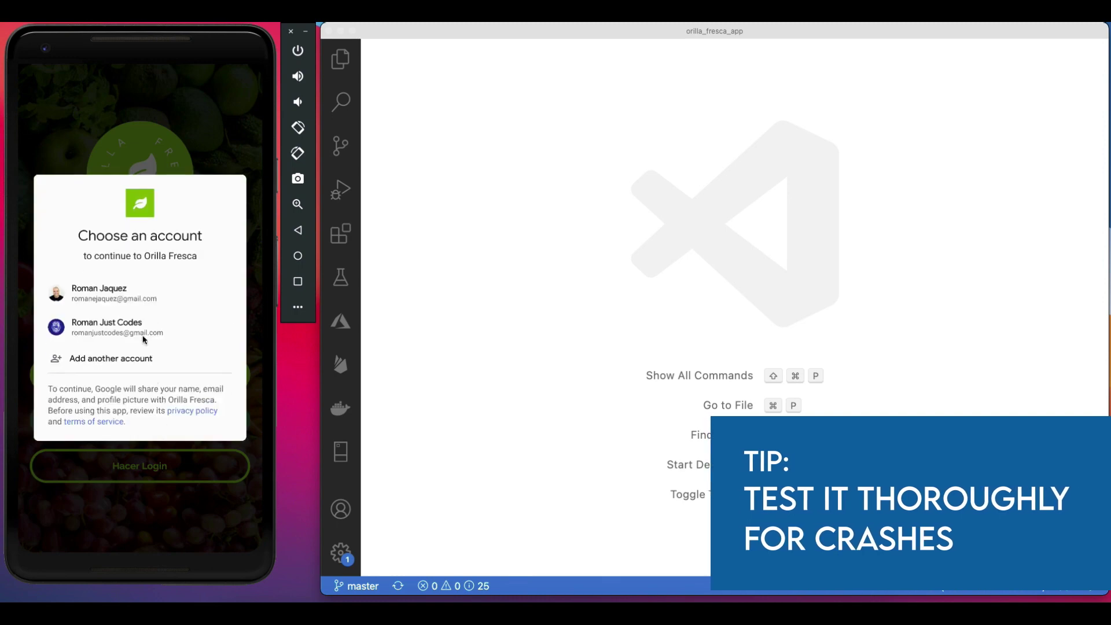
left_click(144, 301)
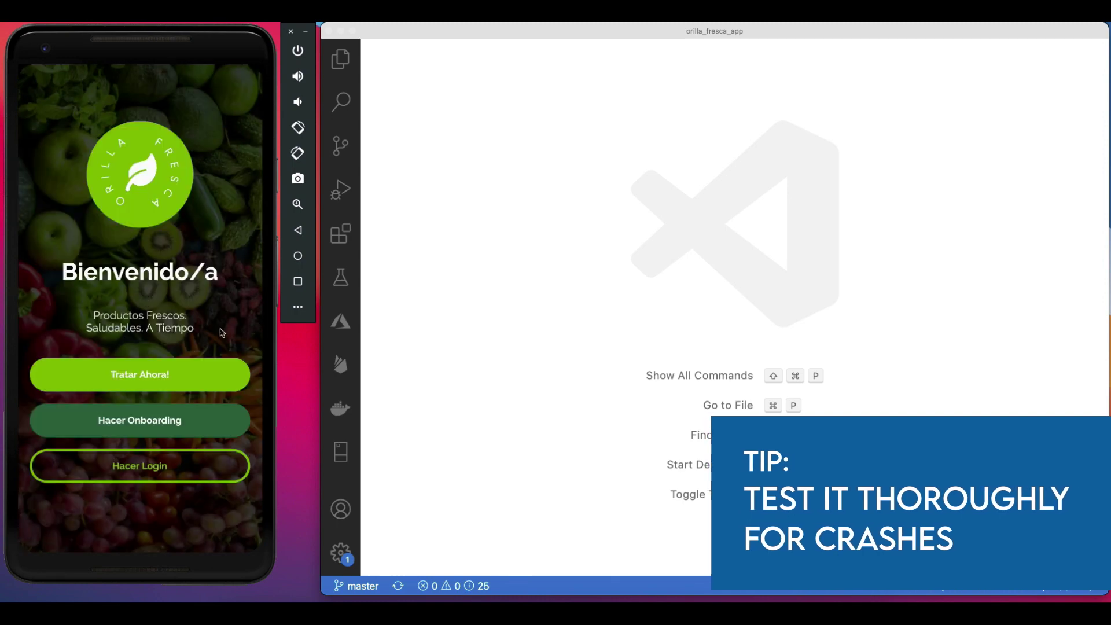
scroll(186, 271, "down", 2)
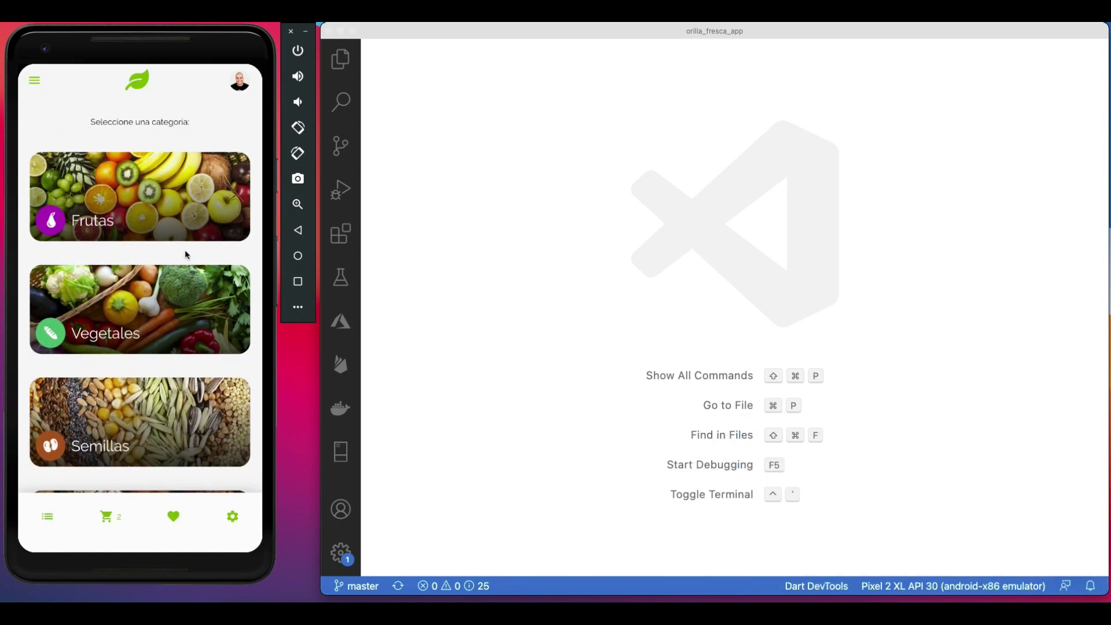
scroll(186, 271, "up", 2)
left_click(179, 209)
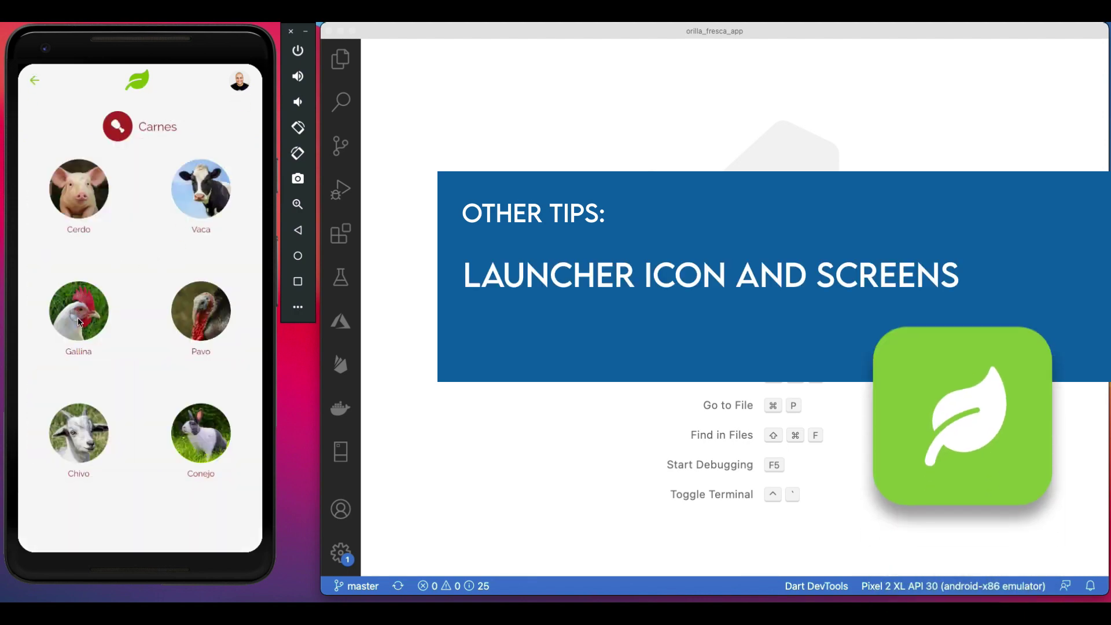
left_click(81, 327)
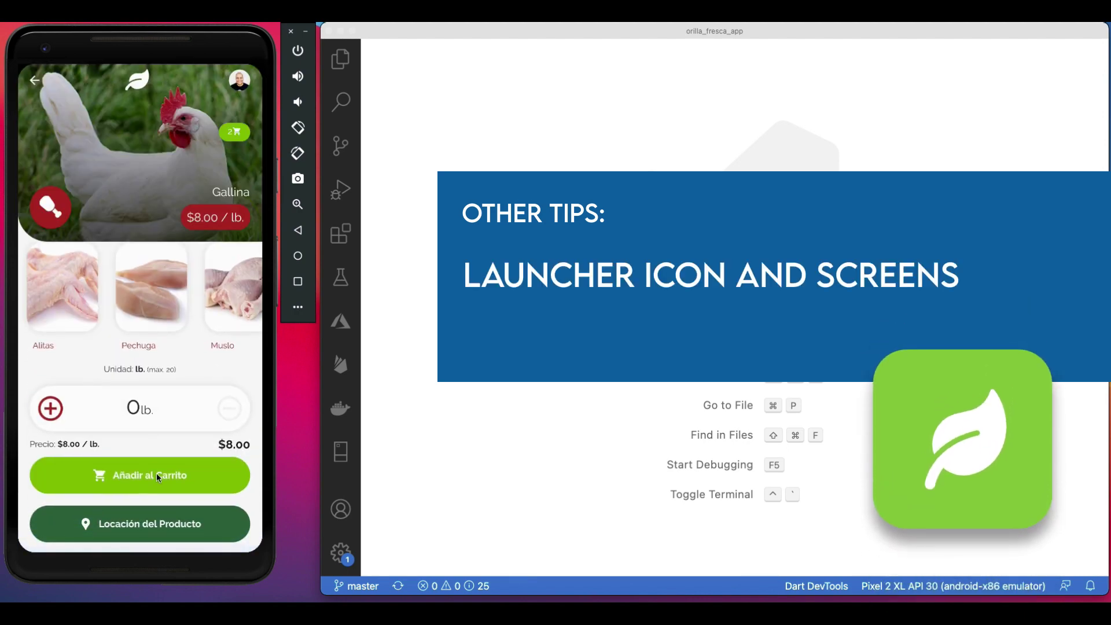
left_click(156, 474)
Return to the home screen and log out from the side menu.
left_click(141, 85)
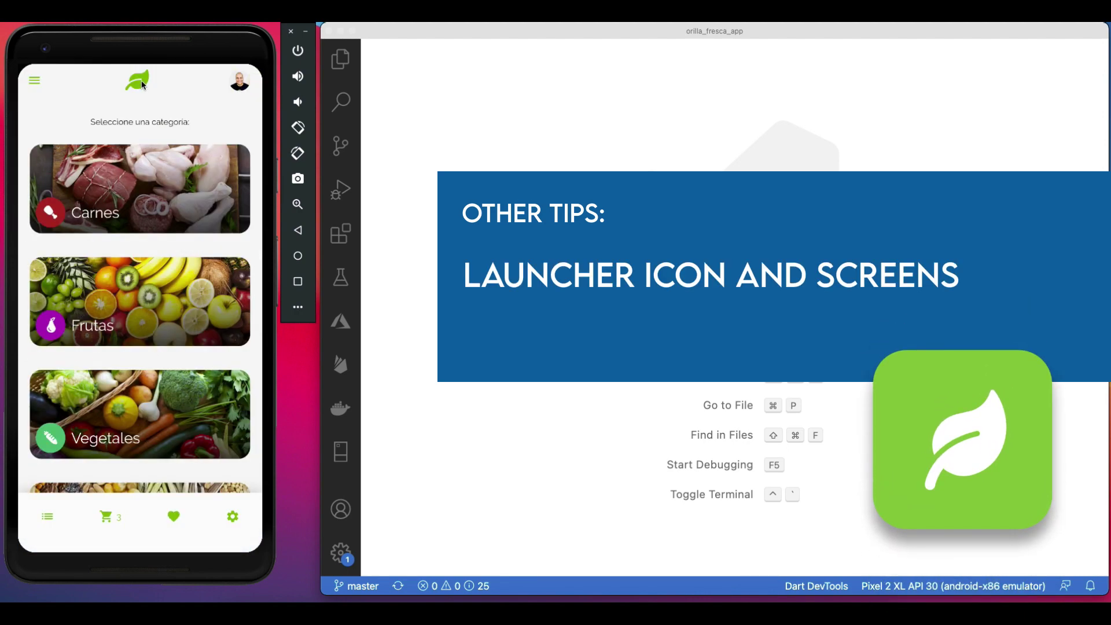
left_click(34, 80)
left_click(82, 106)
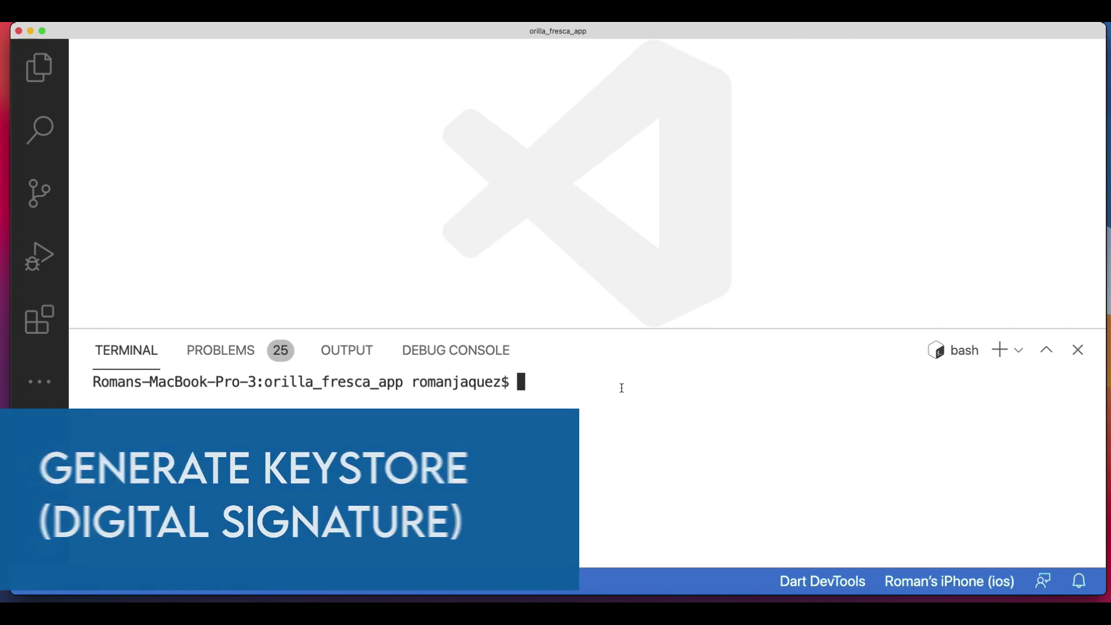
Run keytool for upload-keystore.jks, set and confirm the keystore password, and enter your full name.
type("keytool -genkey -v -keystore ~/upload-keystore.jks -keyalg RSA -keysize 2048 -validity 10000 -alias upload")
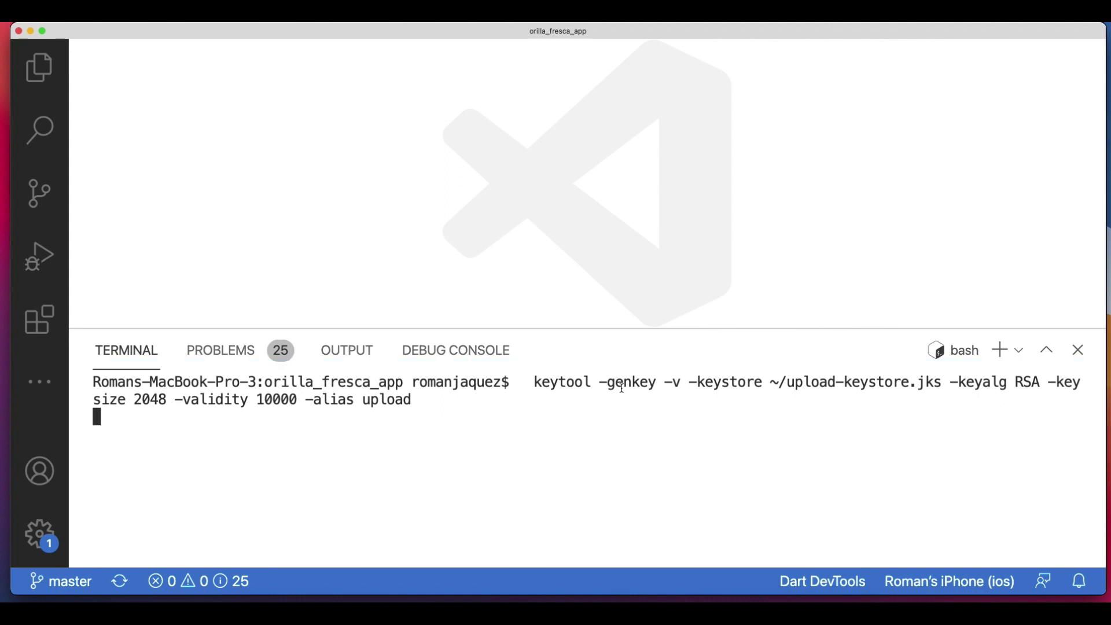
key("Return")
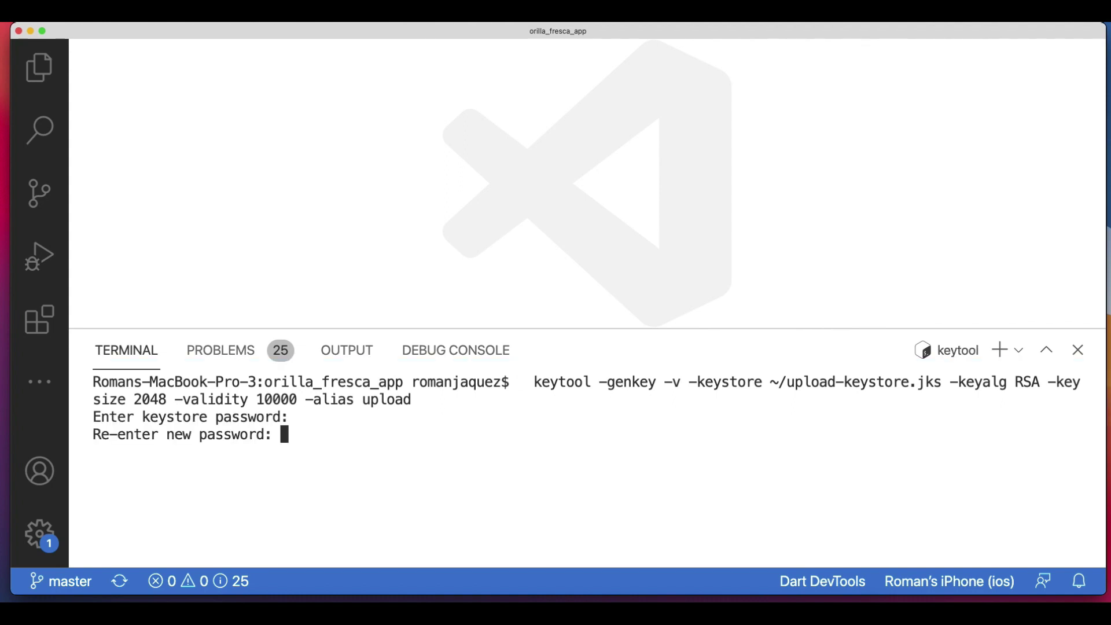
key("Return")
type("Roman Jaquez")
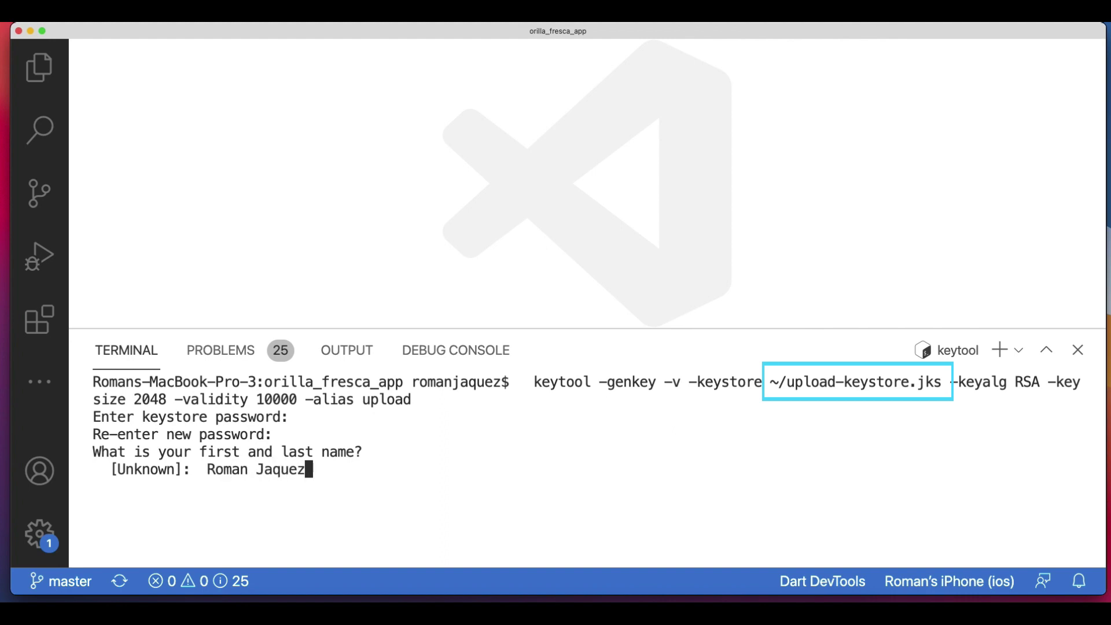
key("Return")
Enter RJC as unit and organization, MYCITY, MYSTATE, country US, confirm YES, and set the key password.
type("RJC")
key("Return")
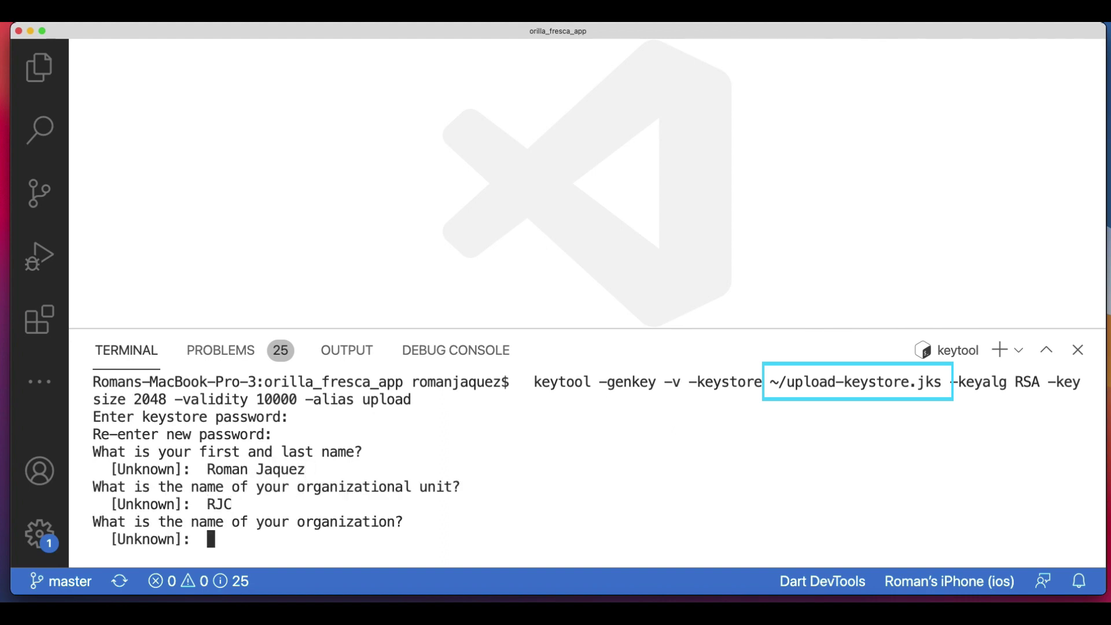
type("RJC")
key("Return")
type("MYCITY")
key("Return")
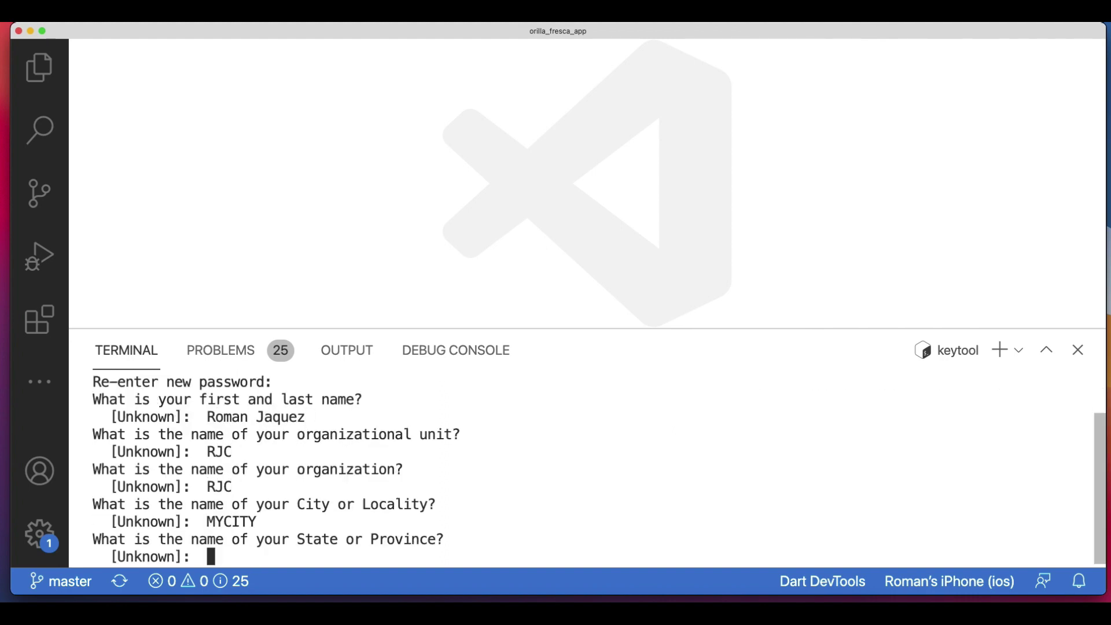
type("MYSTATE")
key("Return")
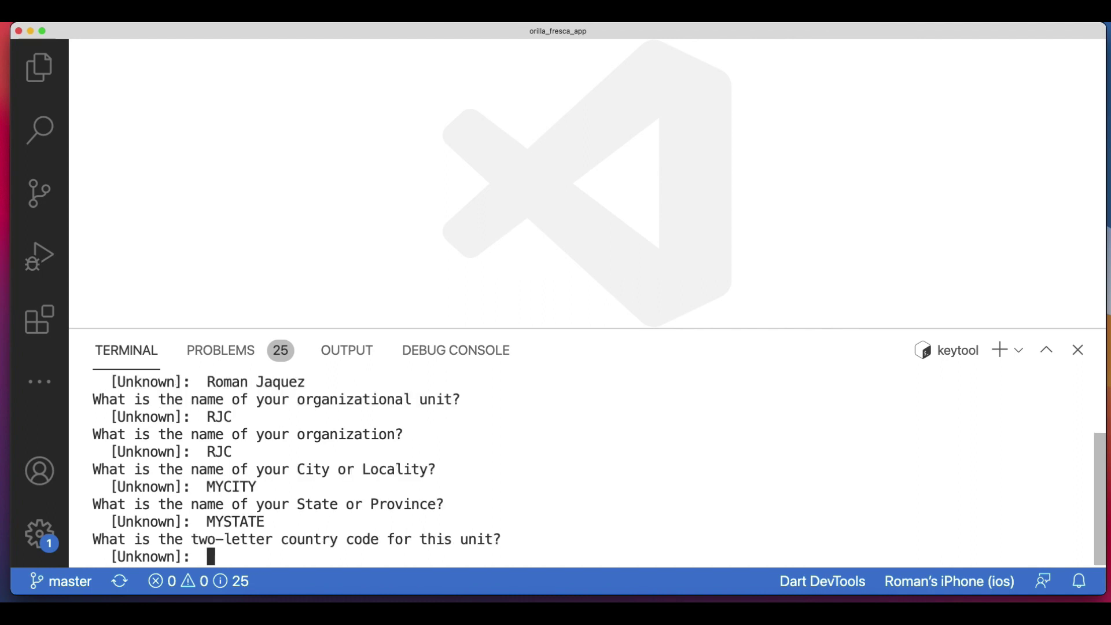
type("US")
key("Return")
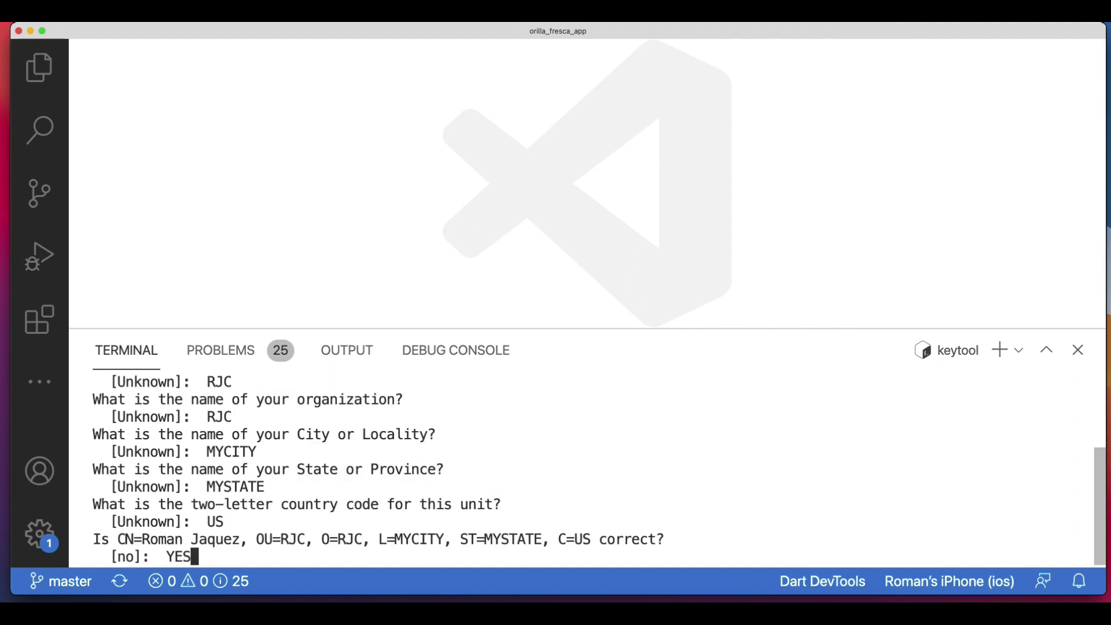
type("YES")
key("Return")
key("Return")
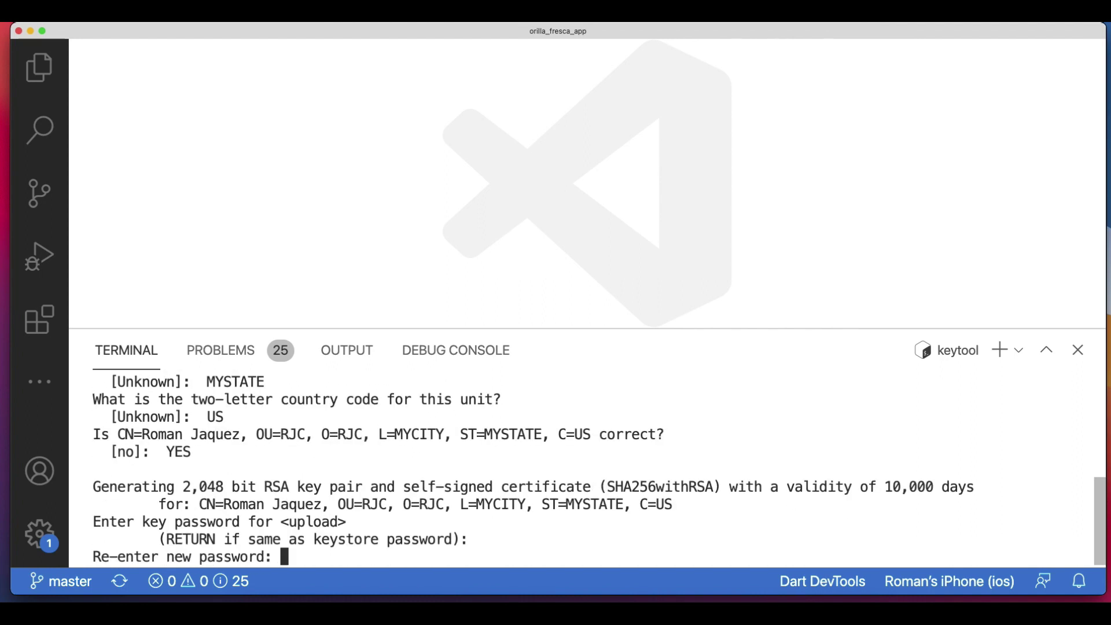
key("Return")
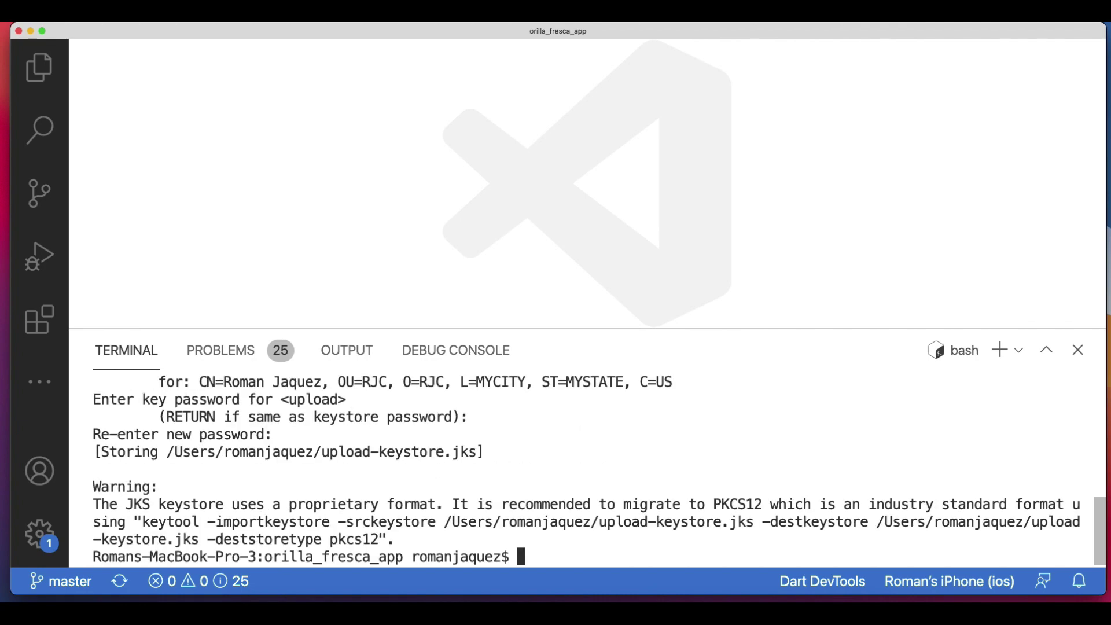
Create a new key.properties file inside the android folder.
left_click(160, 97)
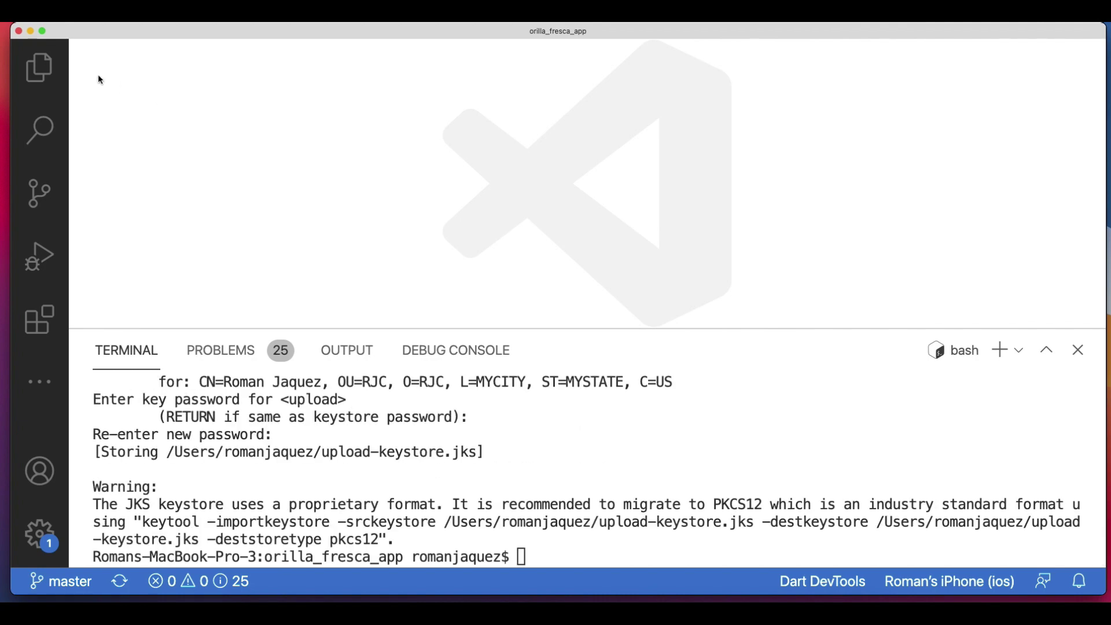
left_click(39, 68)
scroll(133, 203, "up", 4)
right_click(133, 176)
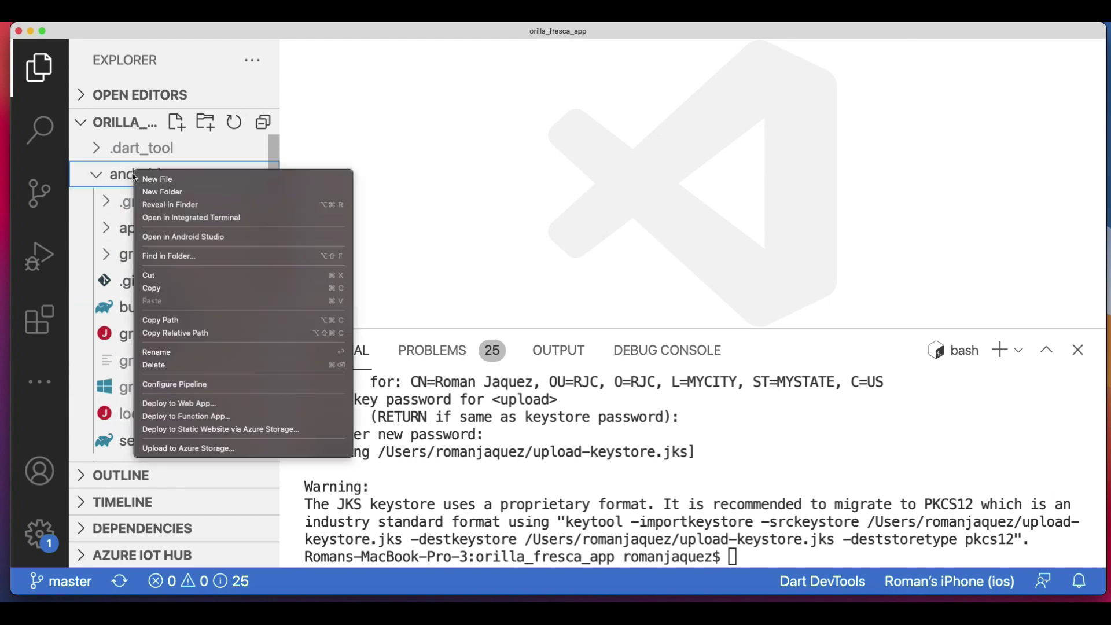
left_click(152, 180)
type("key.properties")
key("Return")
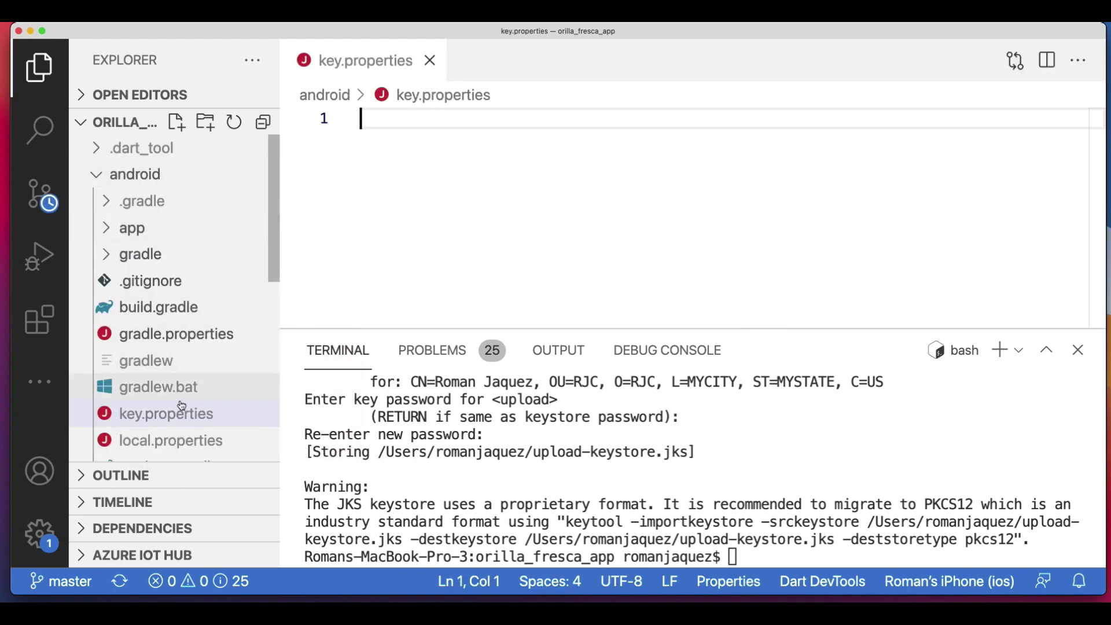
Paste the storePassword, keyPassword, keyAlias and storeFile entries, then save and close the file.
key("super+v")
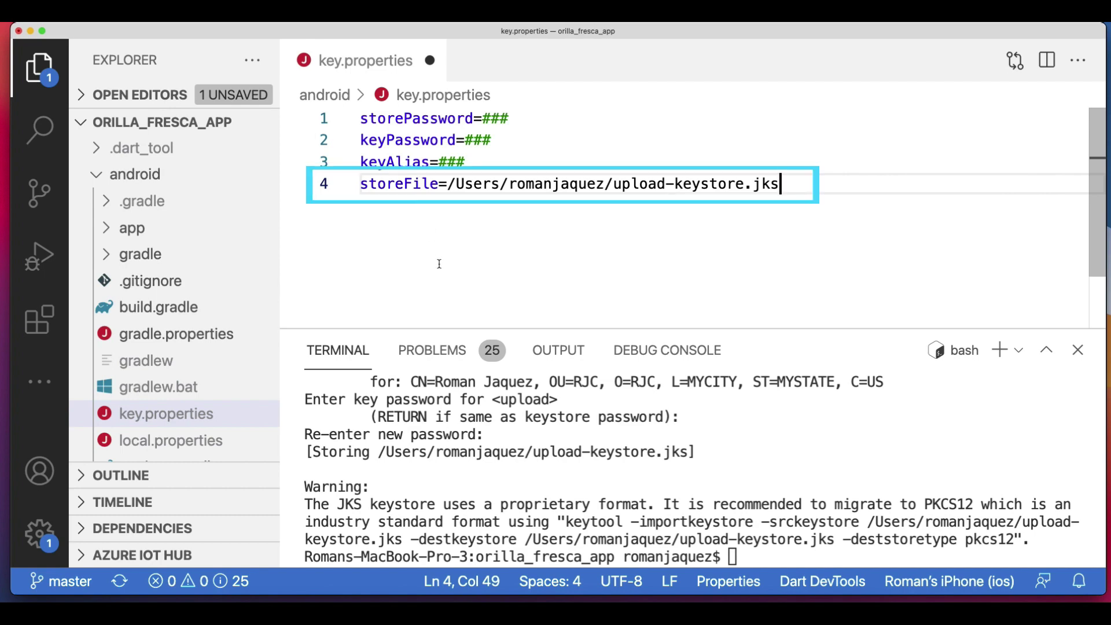
key("super+s")
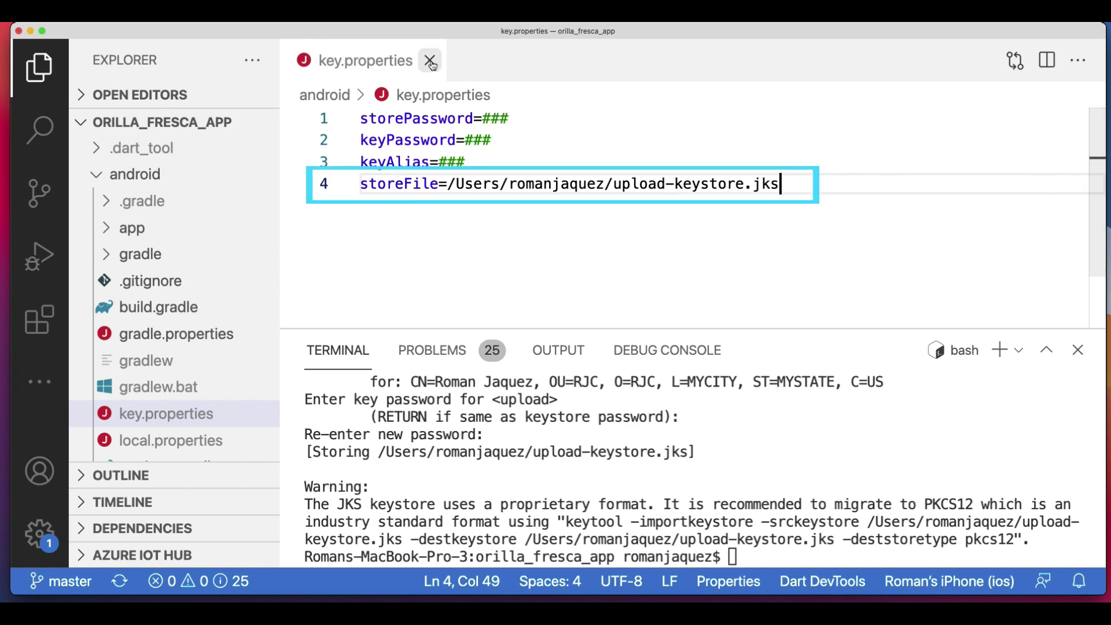
left_click(430, 60)
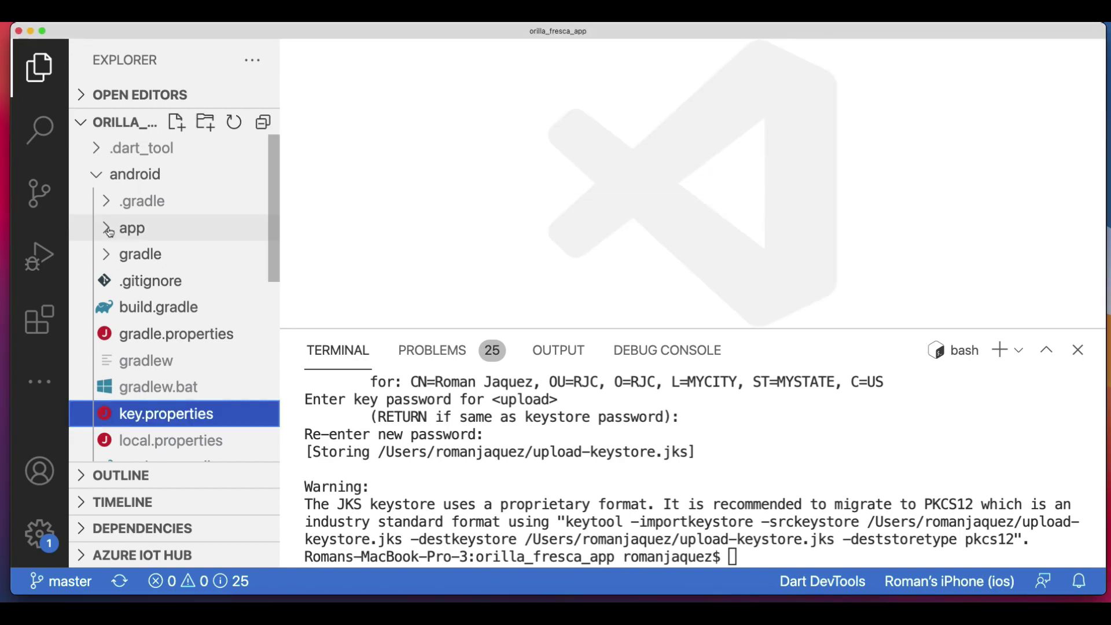
Insert the keystore properties loading block after line 27 of app/build.gradle, fix its indentation, and save.
left_click(127, 234)
left_click(164, 283)
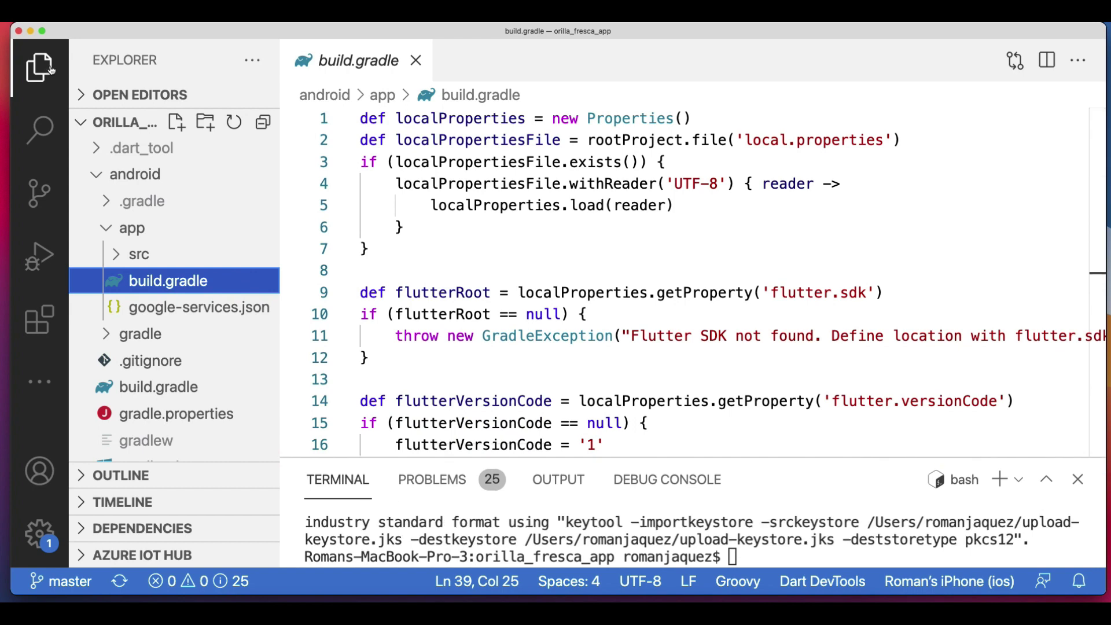
left_click(50, 69)
scroll(505, 290, "down", 10)
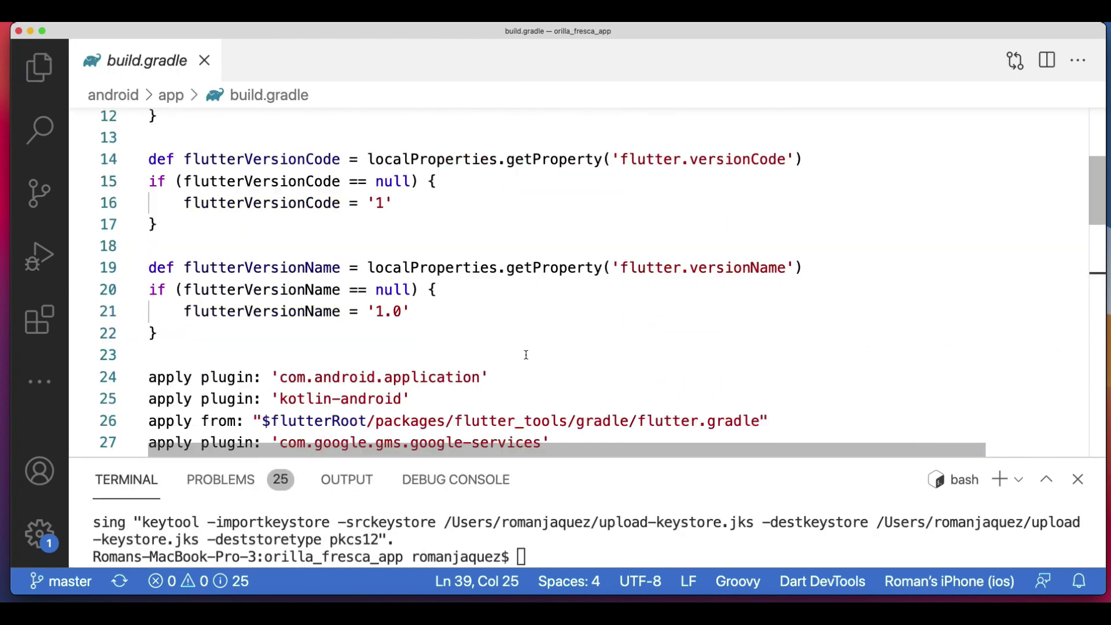
left_click(565, 262)
key("Return")
key("Return")
type("def keystoreProperties = new Properties()    def keystorePropertiesFile = rootProject.file('key.properties')    if (keystorePropertiesFile.exists()) {        keystoreProperties.load(new FileInputStream(keystorePropertiesFile))    }")
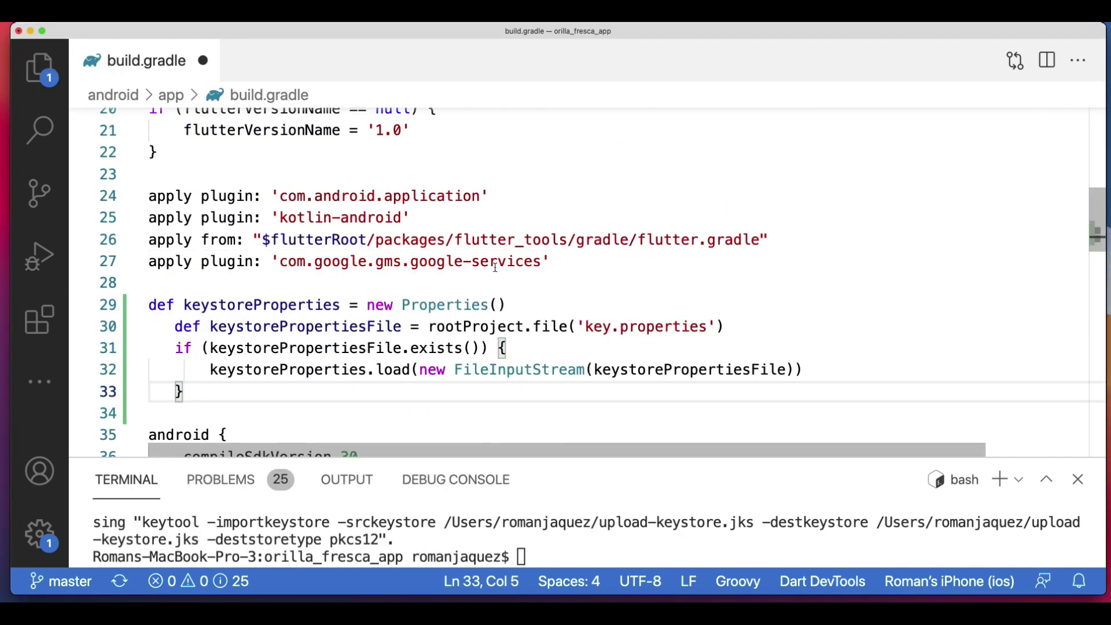
scroll(521, 278, "down", 1)
left_click_drag(184, 331, 177, 265)
key("shift+Tab")
left_click(331, 331)
key("cmd+s")
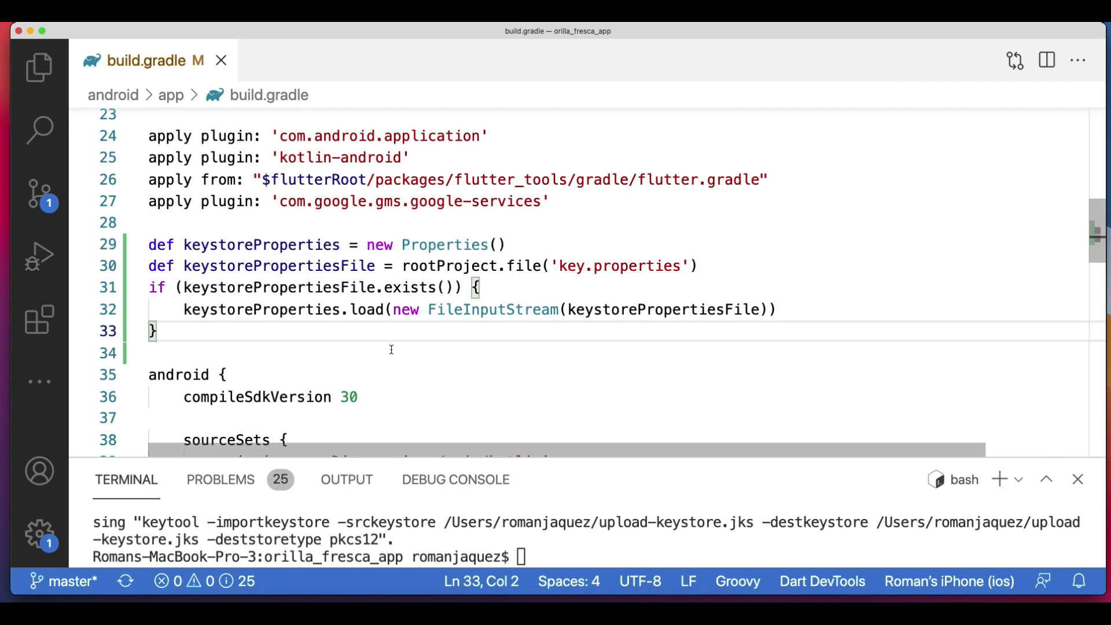
Replace buildTypes with a release signingConfigs block and release buildType, then save and close.
scroll(359, 341, "down", 8)
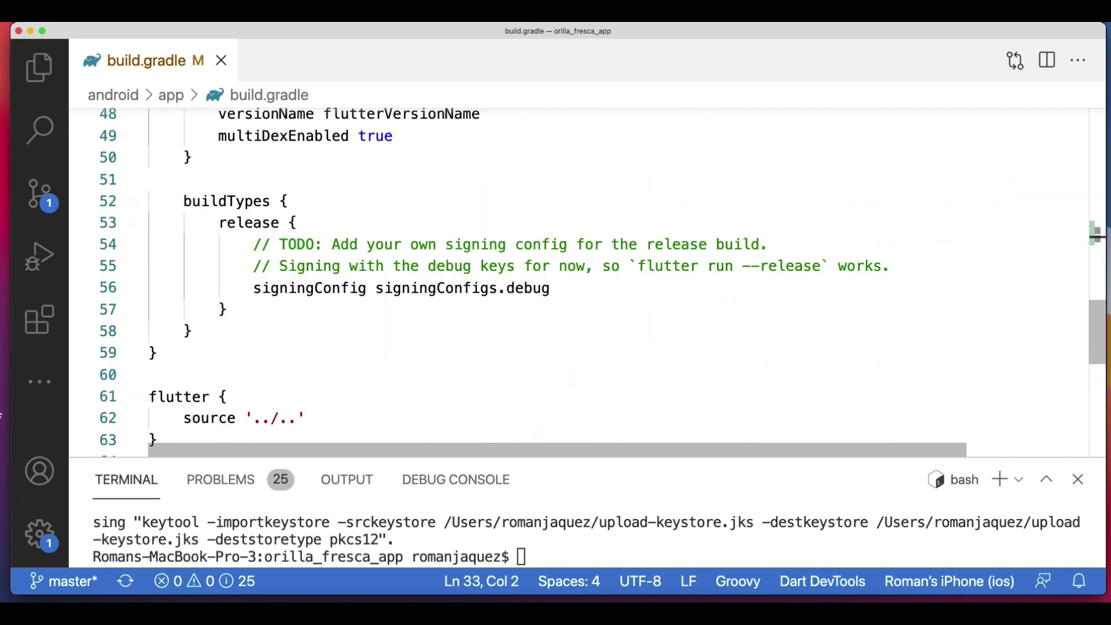
left_click_drag(184, 201, 218, 357)
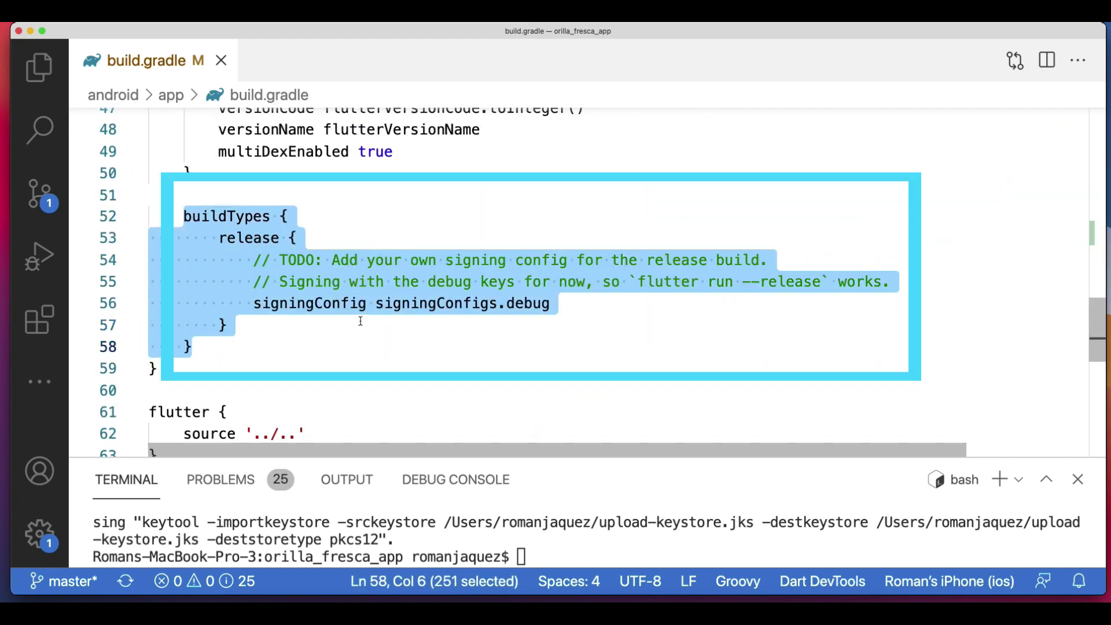
key("super+v")
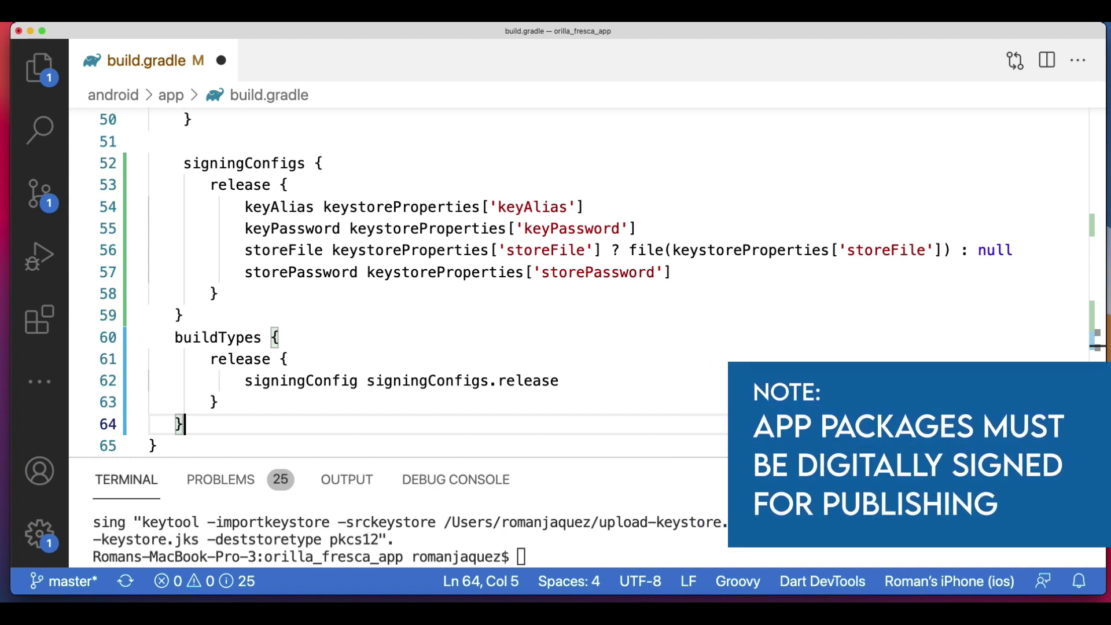
left_click(591, 328)
key("ctrl+s")
key("ctrl+w")
Open android/app/src/main/AndroidManifest.xml in a widened editor.
left_click(37, 70)
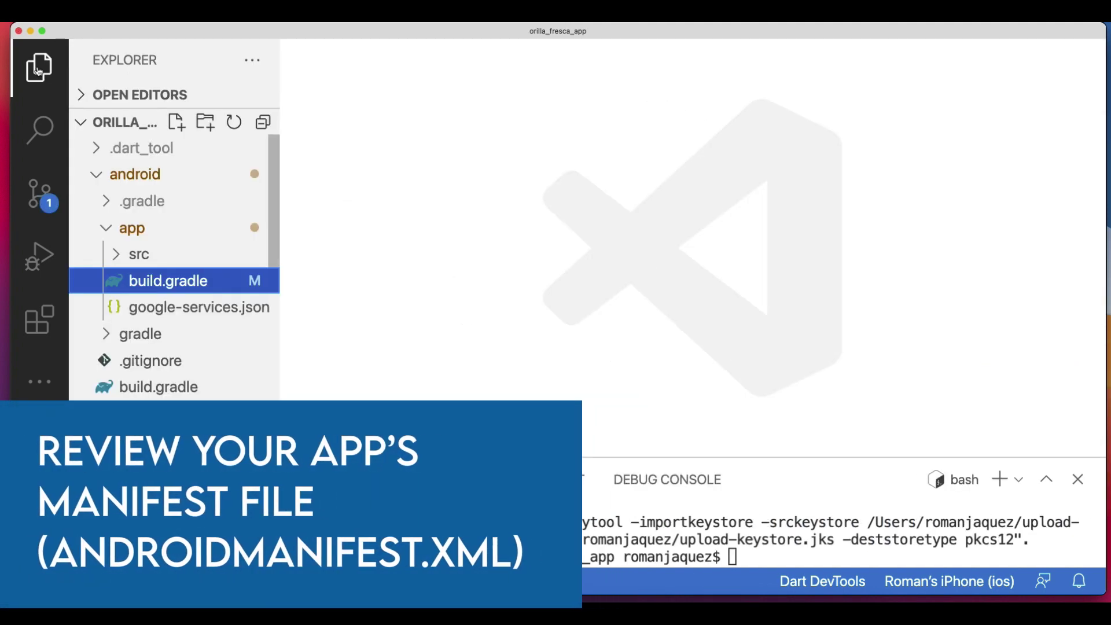
left_click(138, 254)
left_click(125, 307)
scroll(174, 348, "down", 2)
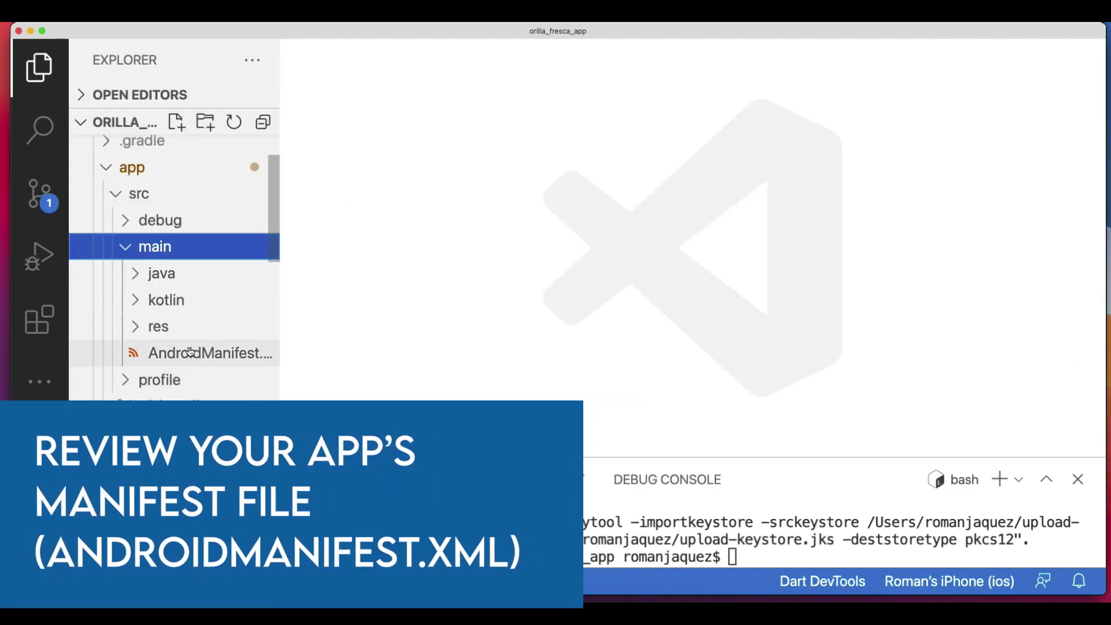
left_click_drag(281, 325, 323, 325)
left_click(220, 354)
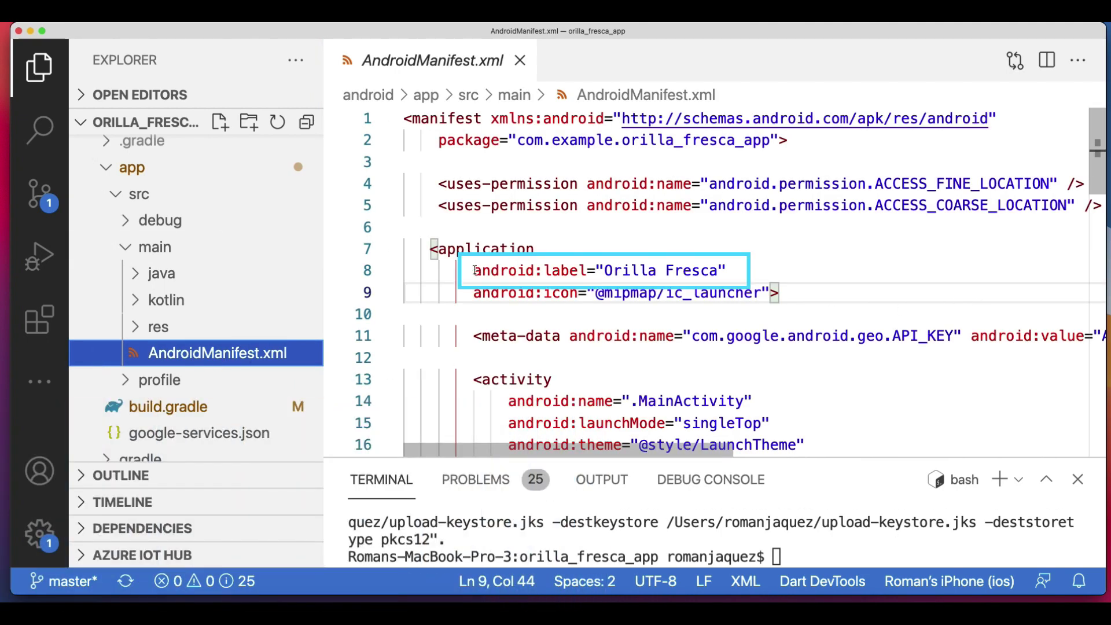
left_click_drag(474, 270, 728, 271)
scroll(811, 318, "down", 1)
scroll(900, 394, "up", 1)
key("super+b")
key("super+b")
key("super+b")
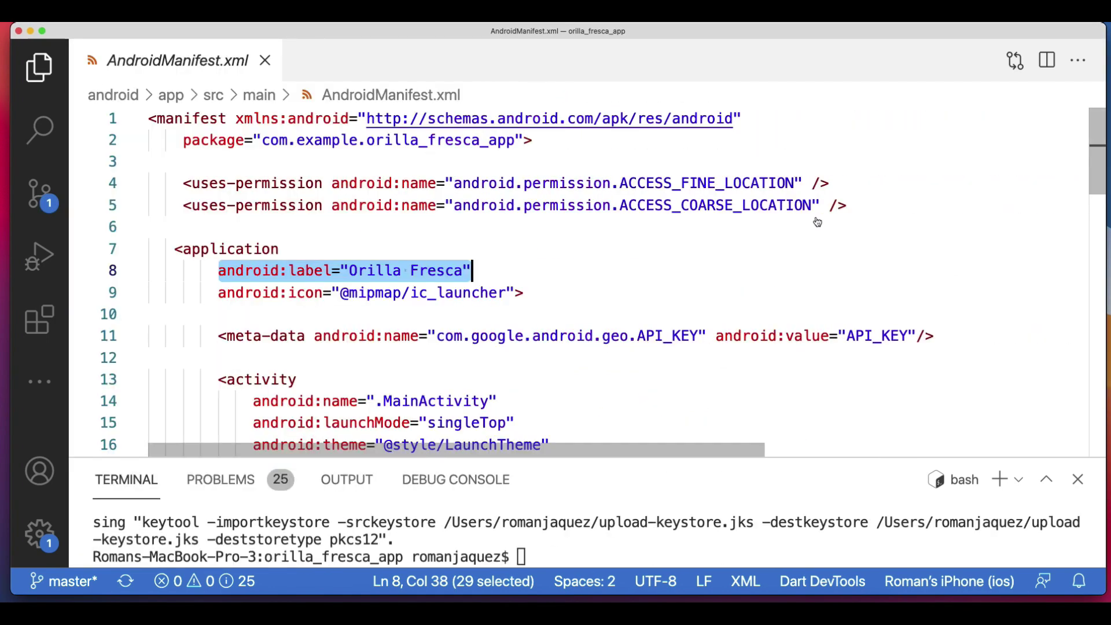
Add INTERNET and ACCESS_NETWORK_STATE uses-permission lines after the location permissions and save.
left_click(850, 206)
key("Return")
key("Return")
type("<uses-permission android:name=\"android.permission.INTERNET\" />     <uses-permission android:name=\"android.permission.ACCESS_NETWORK_STATE\" />")
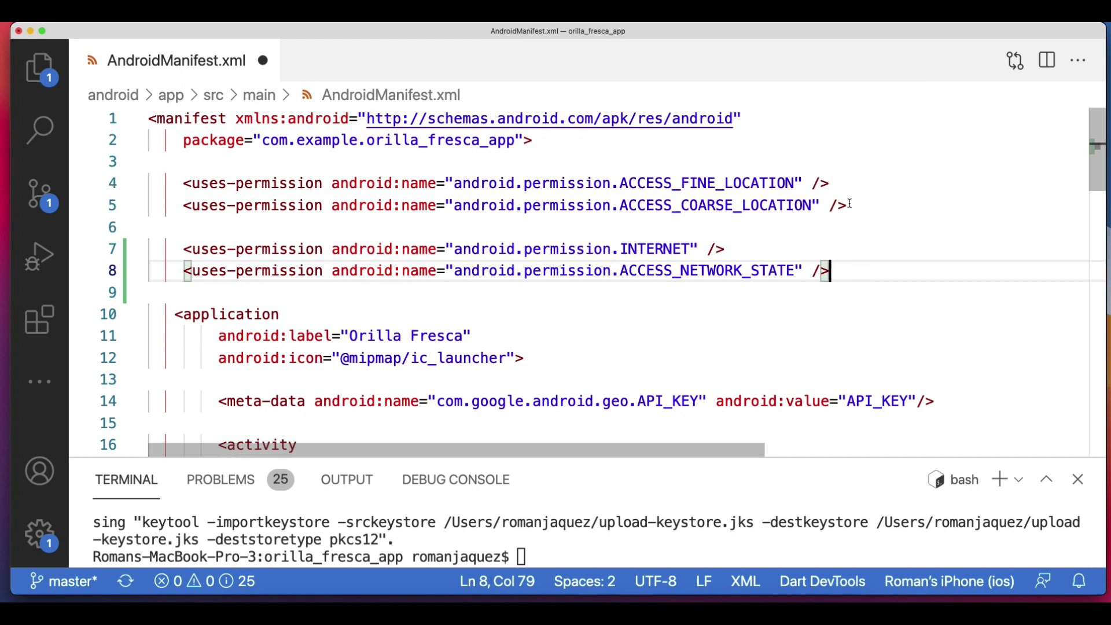
key("cmd+s")
left_click(40, 66)
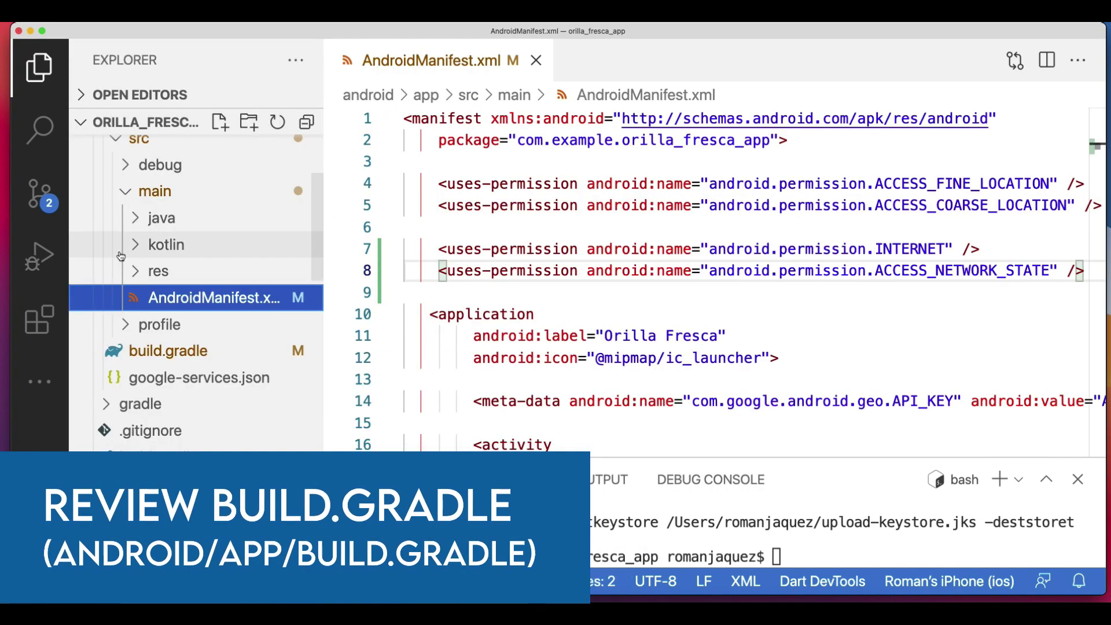
Open the app-level build.gradle to review its defaultConfig.
scroll(116, 348, "up", 3)
left_click(118, 258)
left_click(168, 281)
scroll(642, 336, "up", 5)
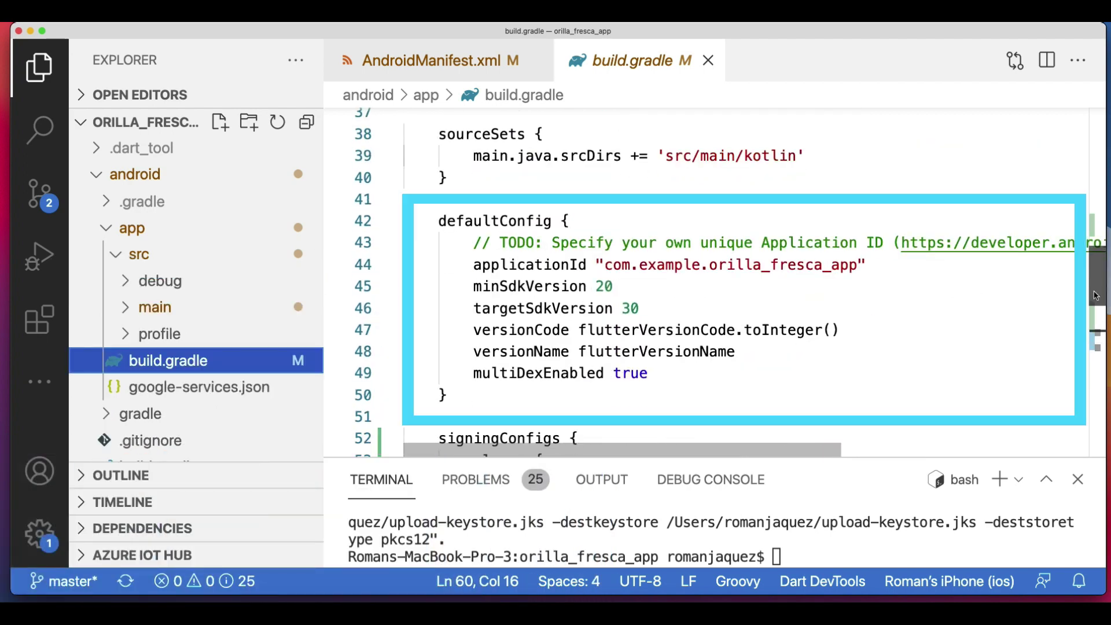
key("super+Tab")
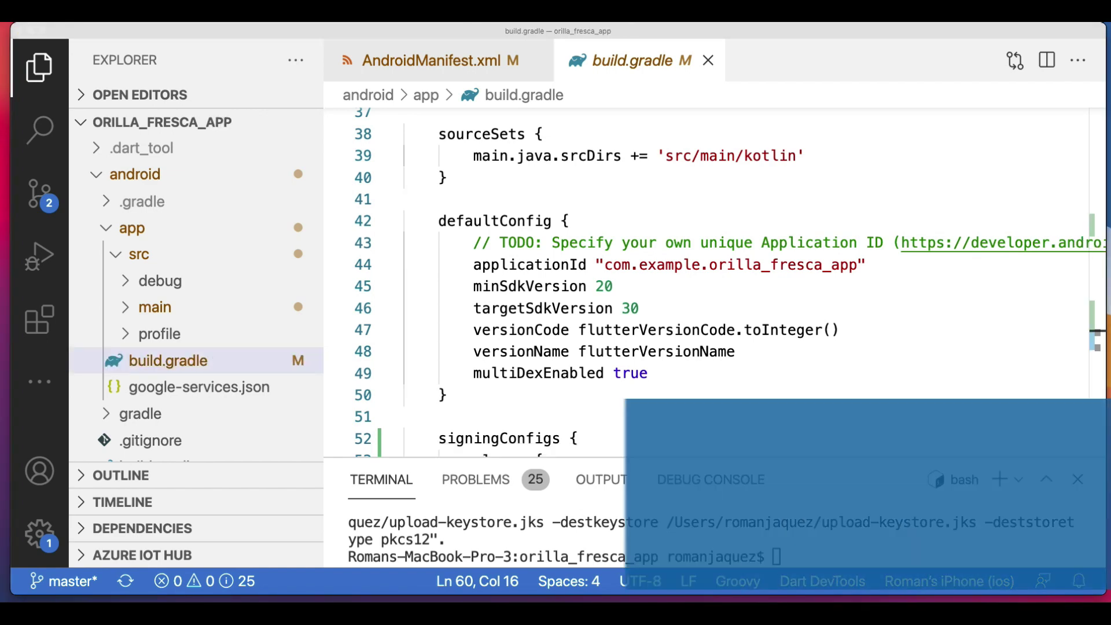
Open pubspec.yaml and highlight the version 1.0.0+1 on line 18.
scroll(276, 413, "down", 15)
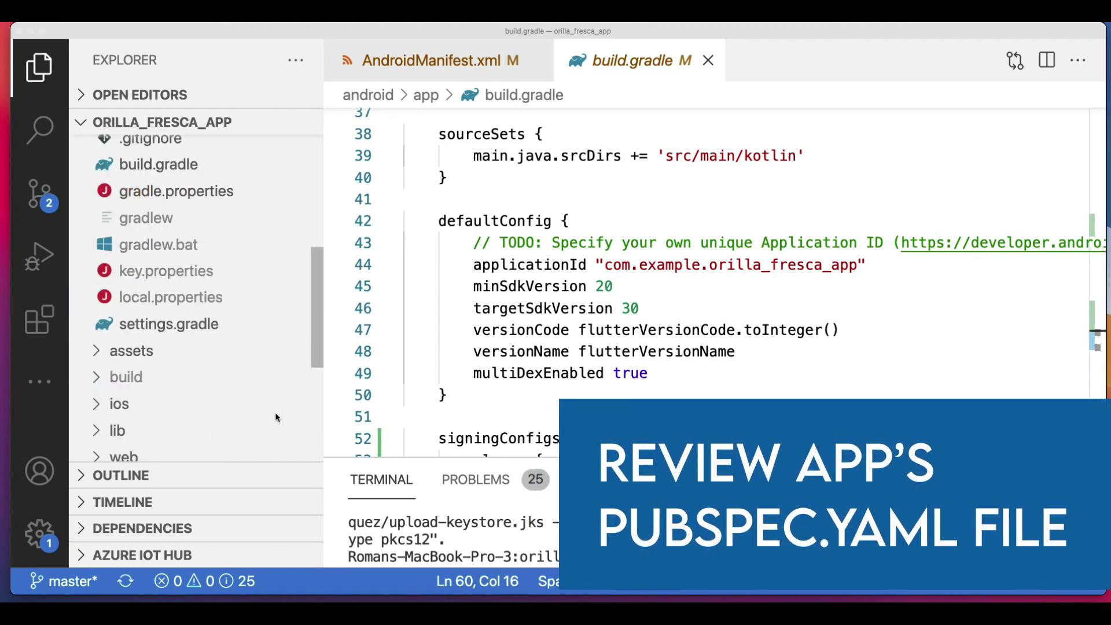
left_click(194, 394)
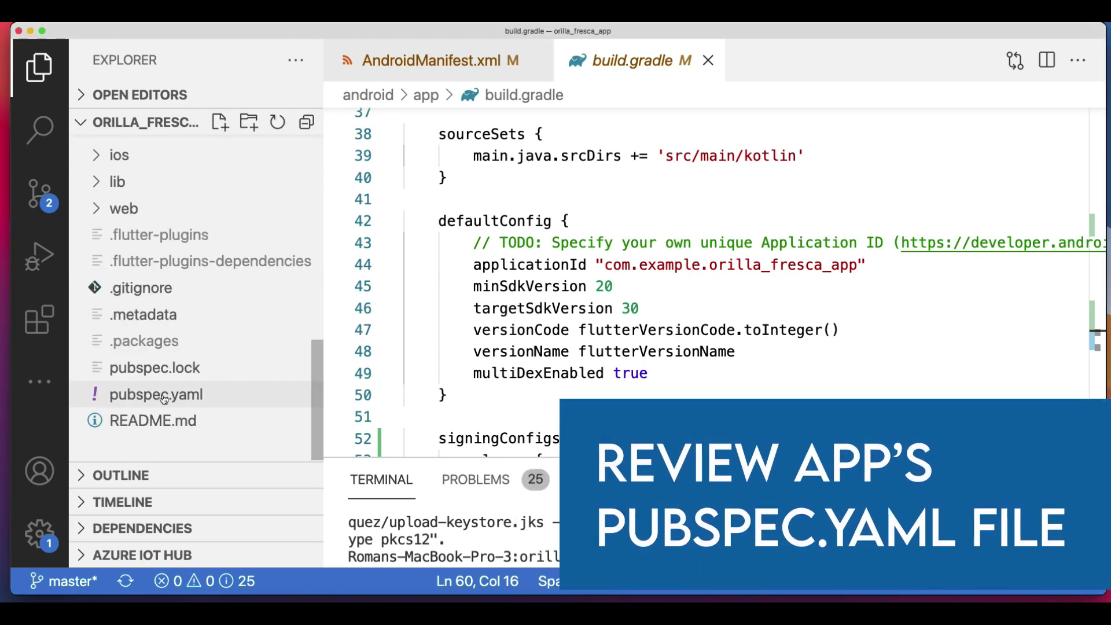
scroll(755, 301, "up", 7)
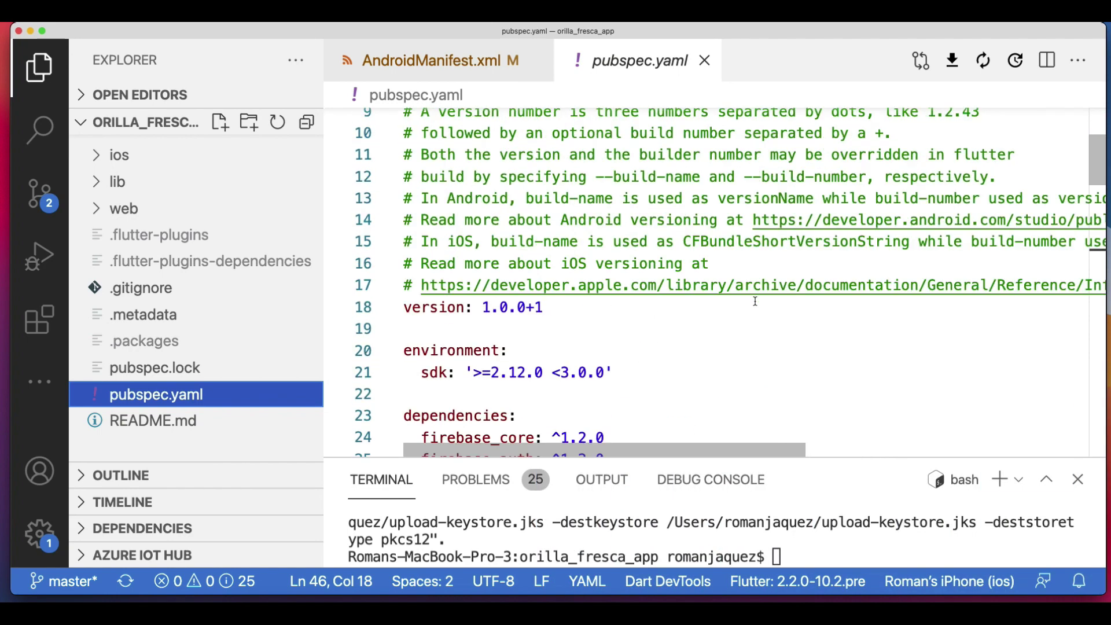
scroll(755, 301, "up", 2)
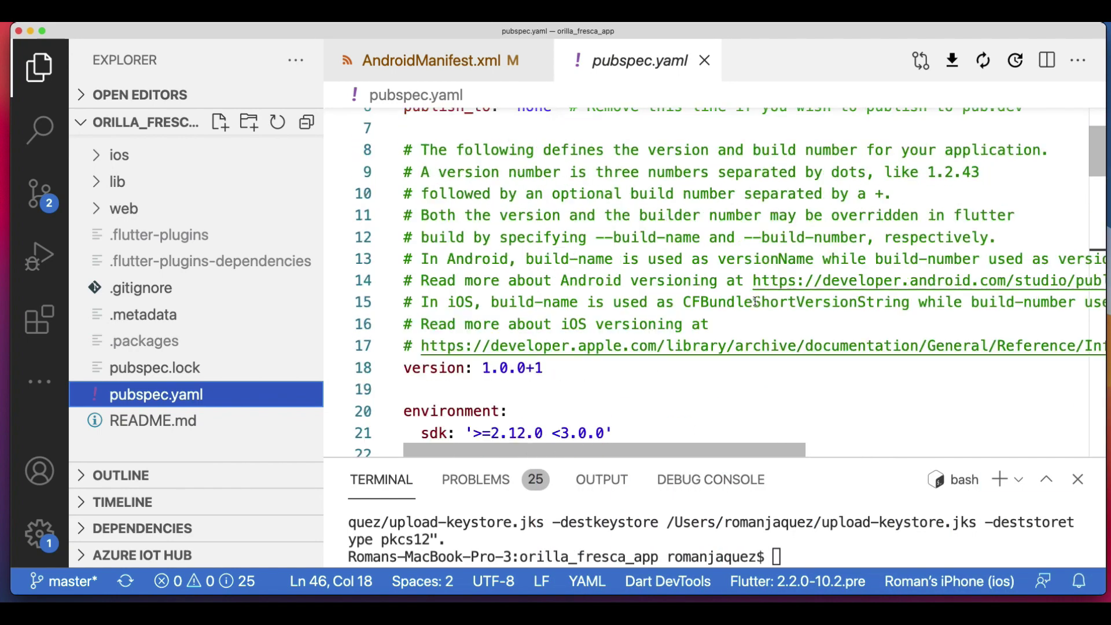
left_click(39, 68)
double_click(179, 367)
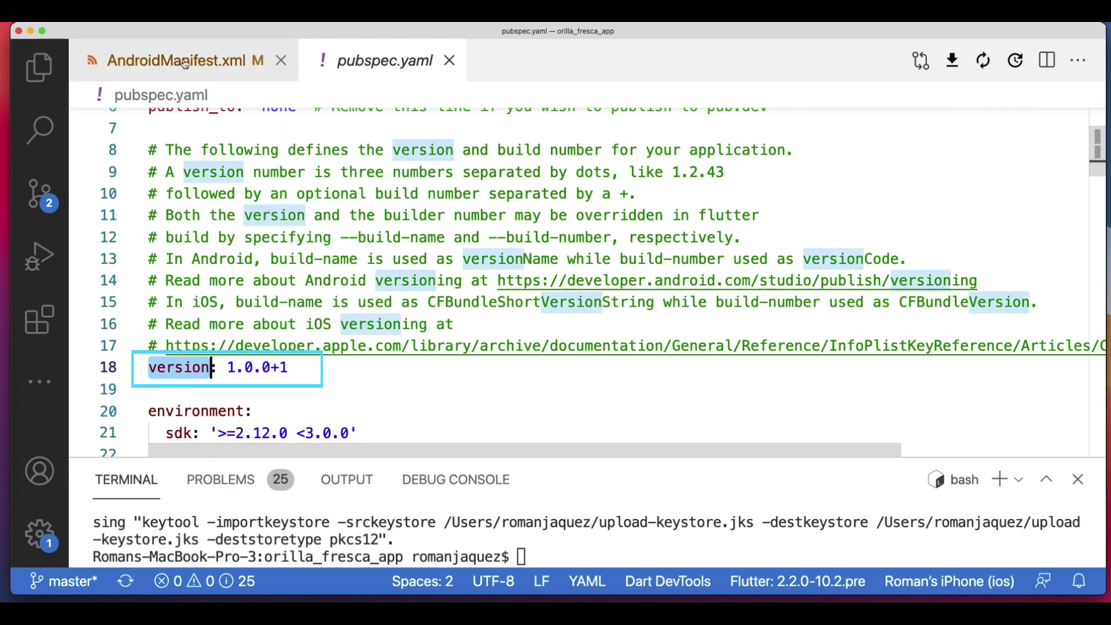
Check flutterVersionCode in app build.gradle, then open local.properties showing versionName 1.0.0 and versionCode 1.
left_click(39, 67)
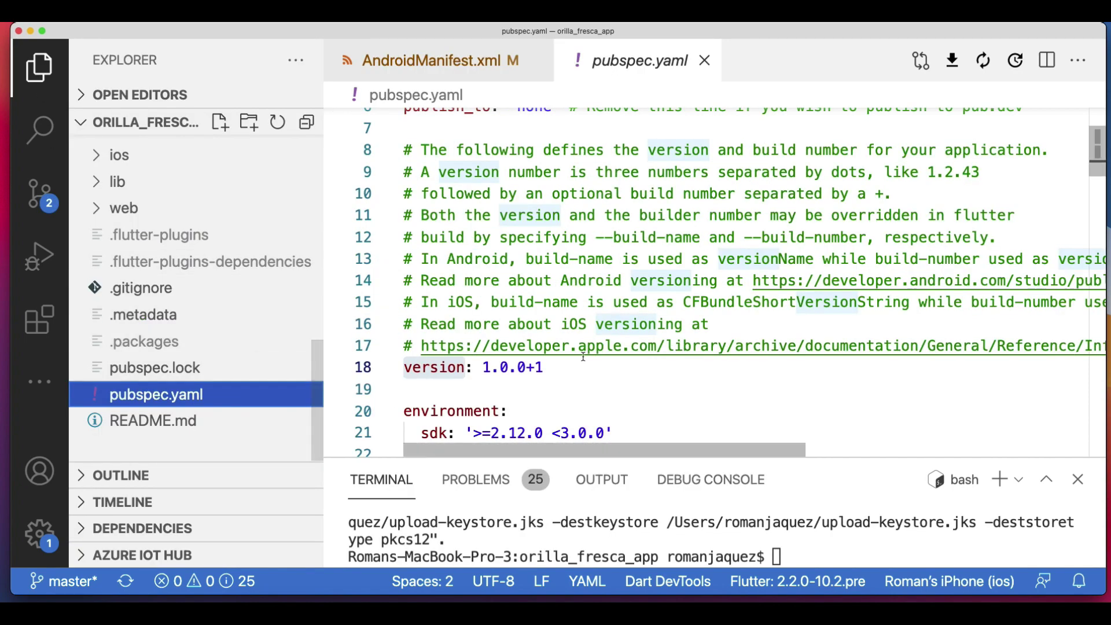
scroll(229, 291, "up", 10)
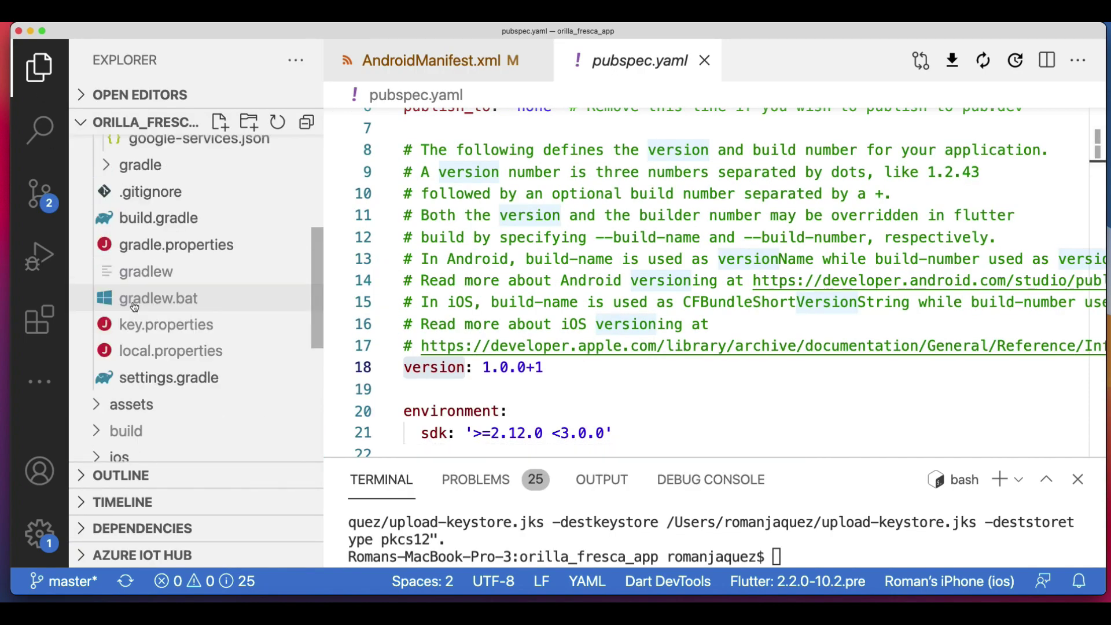
left_click(203, 353)
scroll(874, 349, "up", 4)
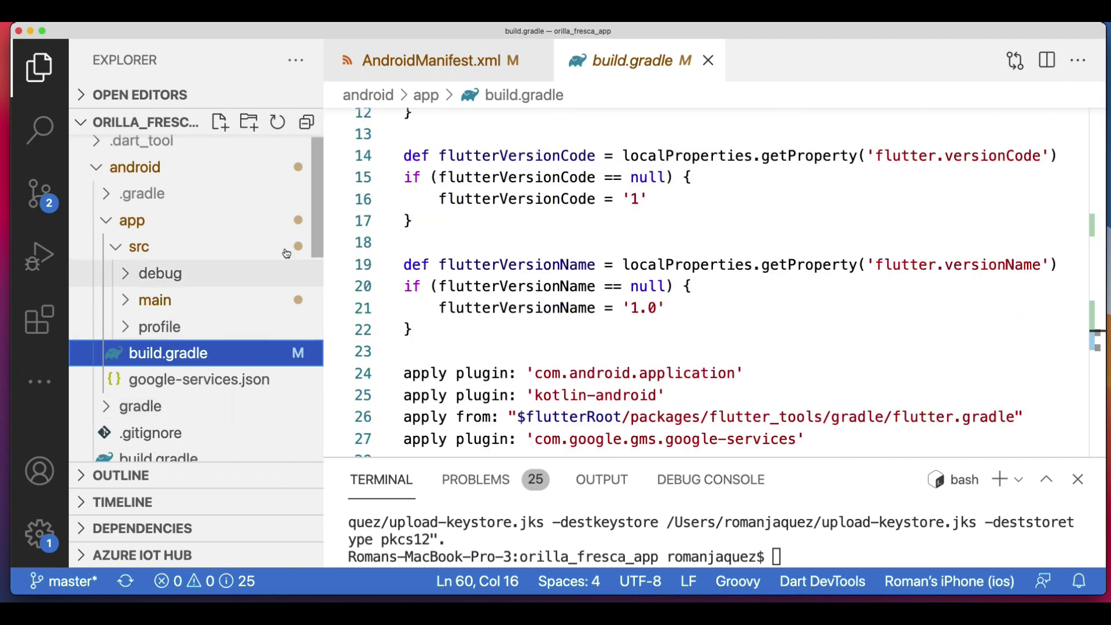
scroll(317, 304, "down", 8)
scroll(318, 303, "down", 1)
left_click(165, 301)
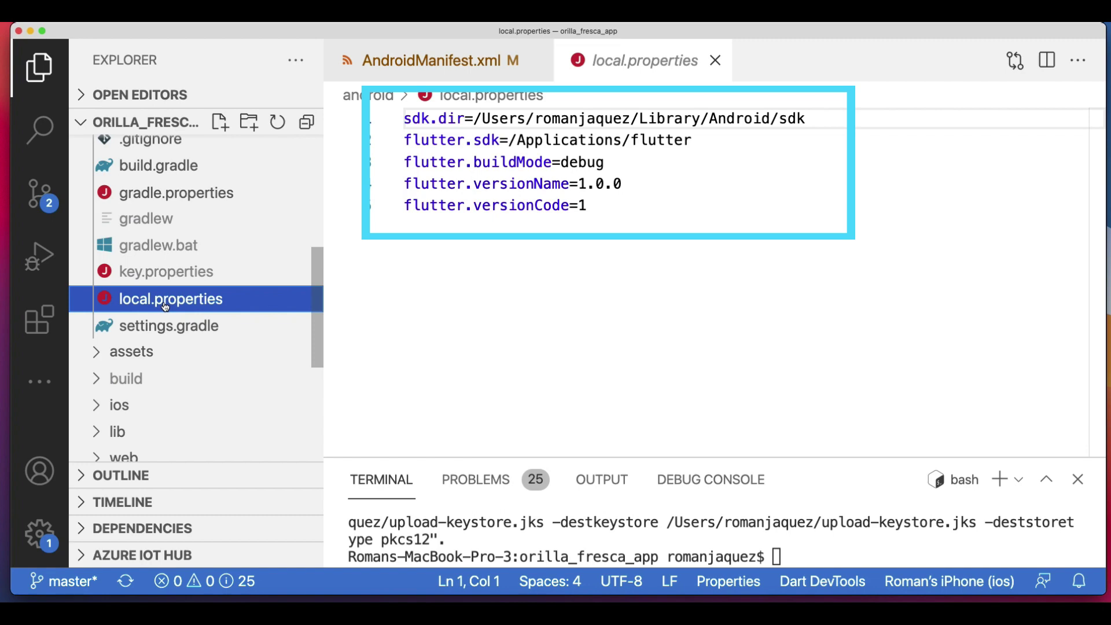
Close the open files, enlarge and clear the terminal, and run flutter build appbundle.
left_click(716, 60)
left_click(536, 61)
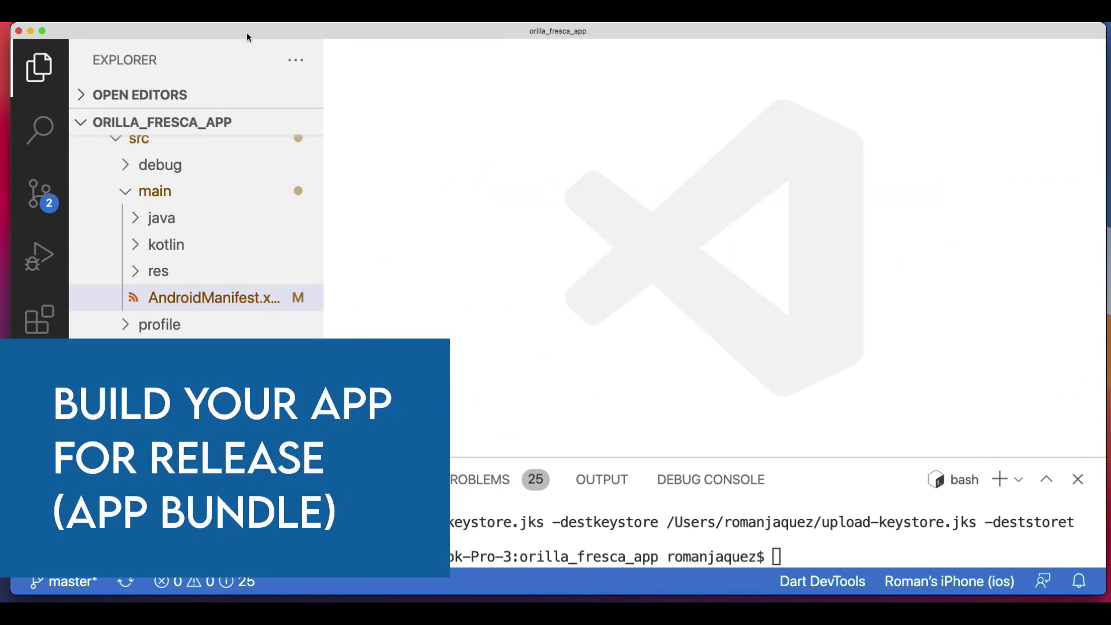
left_click_drag(489, 456, 486, 250)
left_click(39, 68)
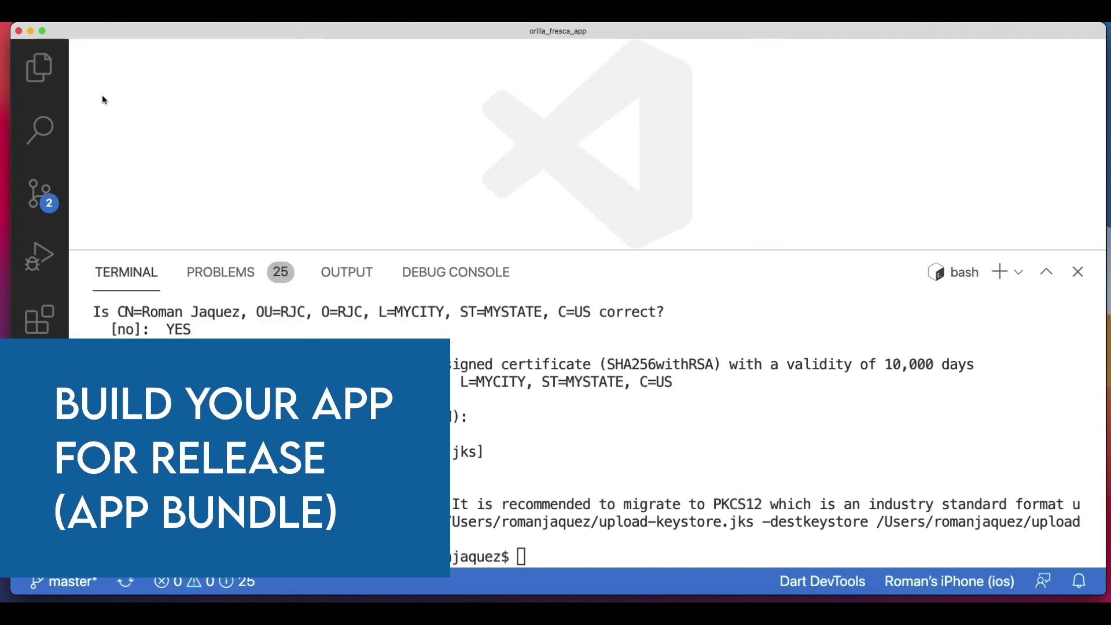
key("super+k")
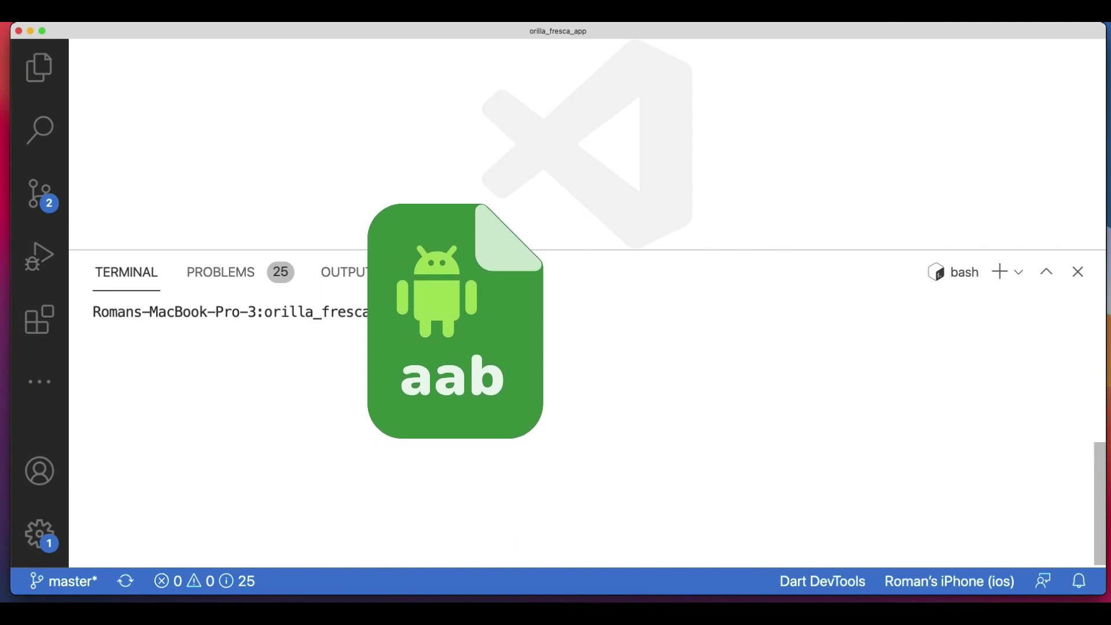
type("flutt")
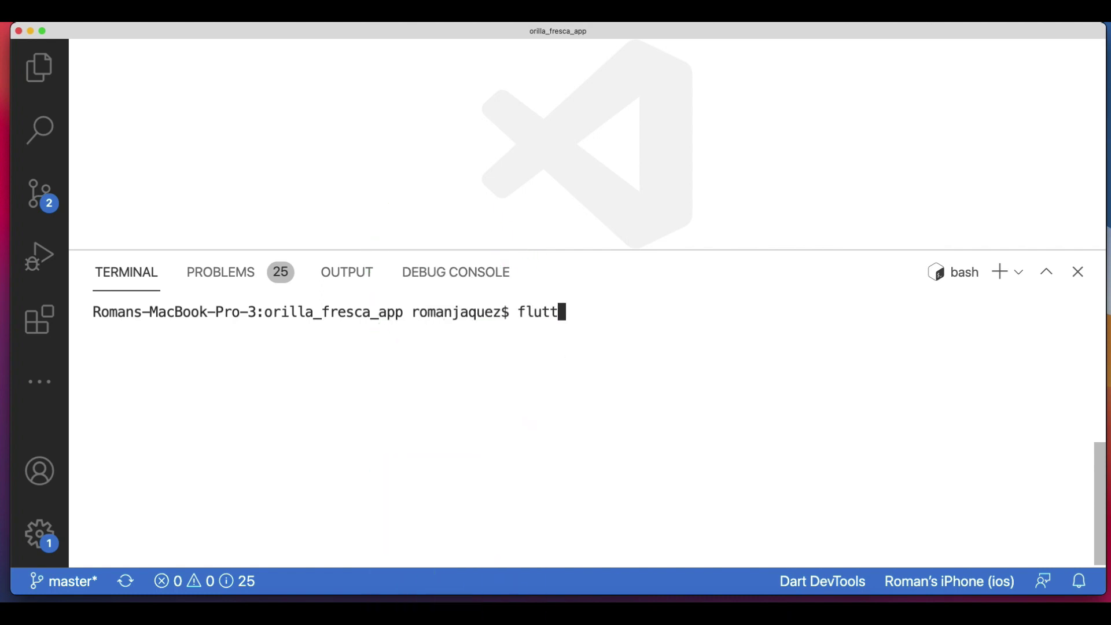
type("er build appbundle")
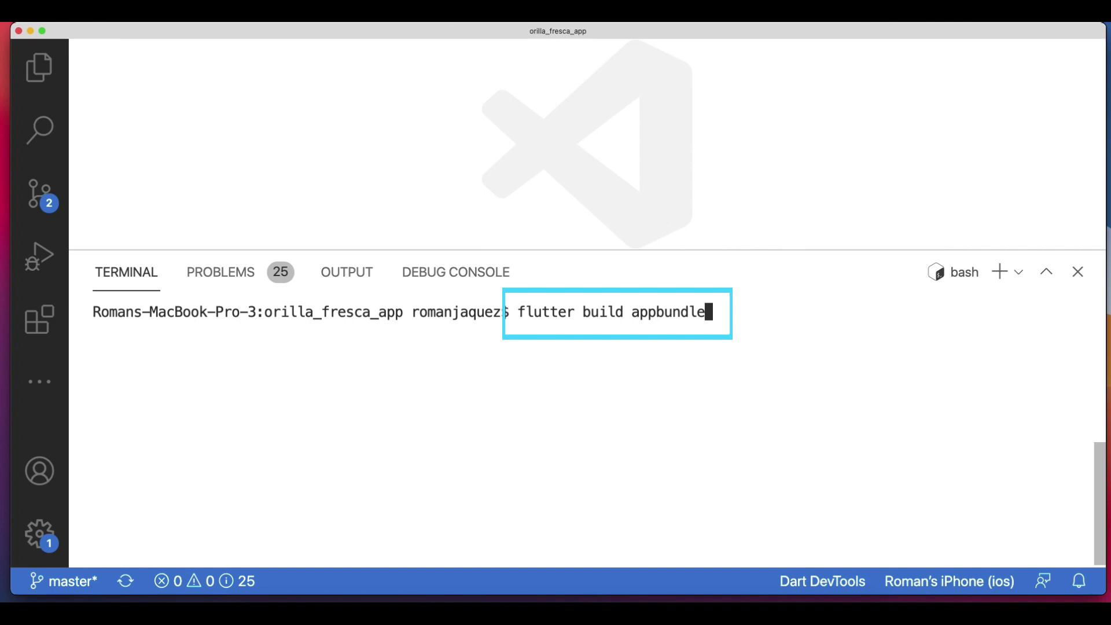
key("Return")
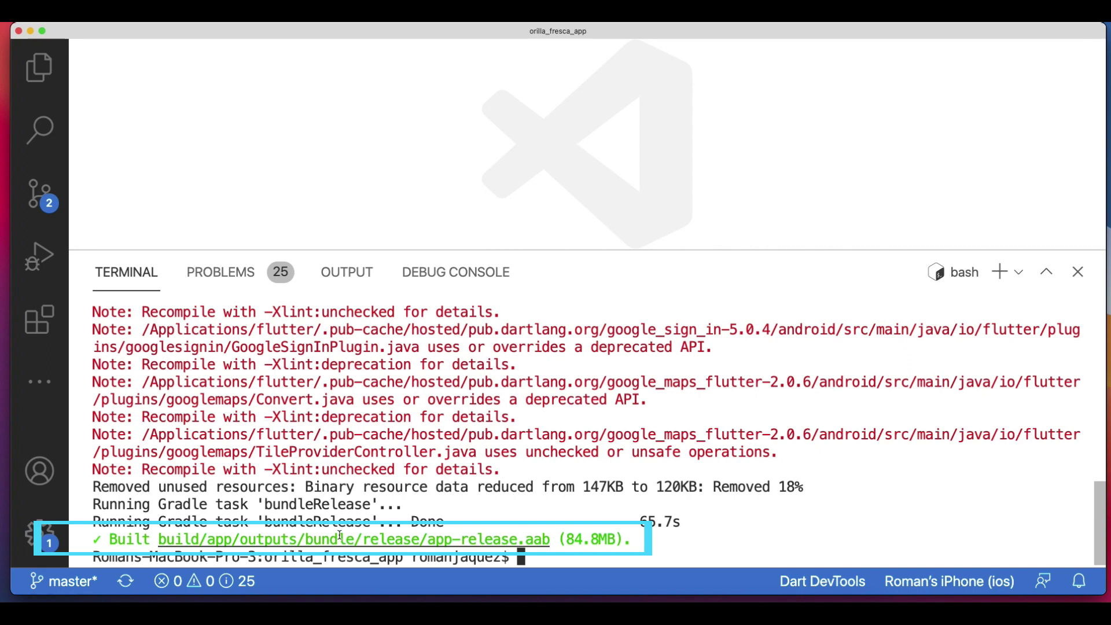
Expand build > app > outputs > bundle > release in the Explorer to locate app-release.aab.
left_click(39, 68)
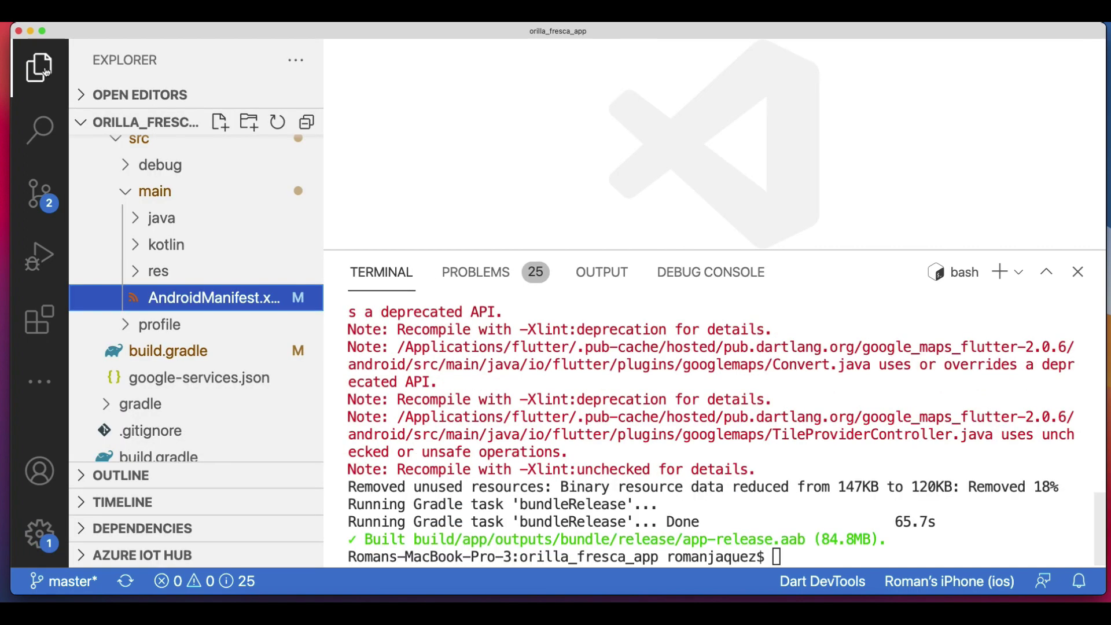
left_click(97, 174)
left_click(97, 228)
left_click(107, 256)
left_click(116, 360)
scroll(123, 313, "down", 3)
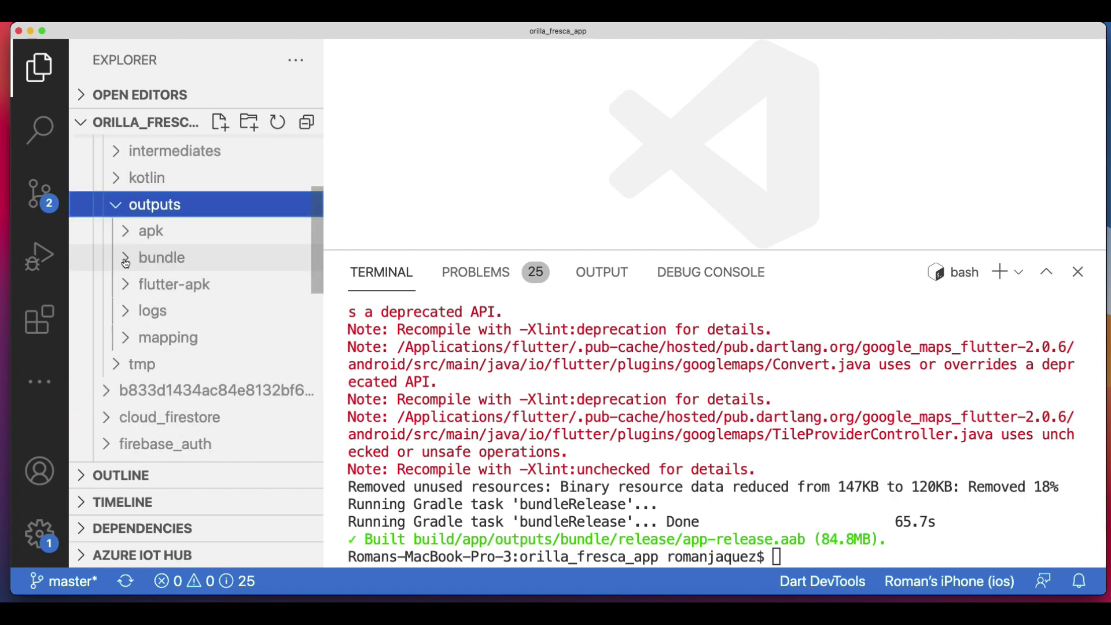
left_click(126, 260)
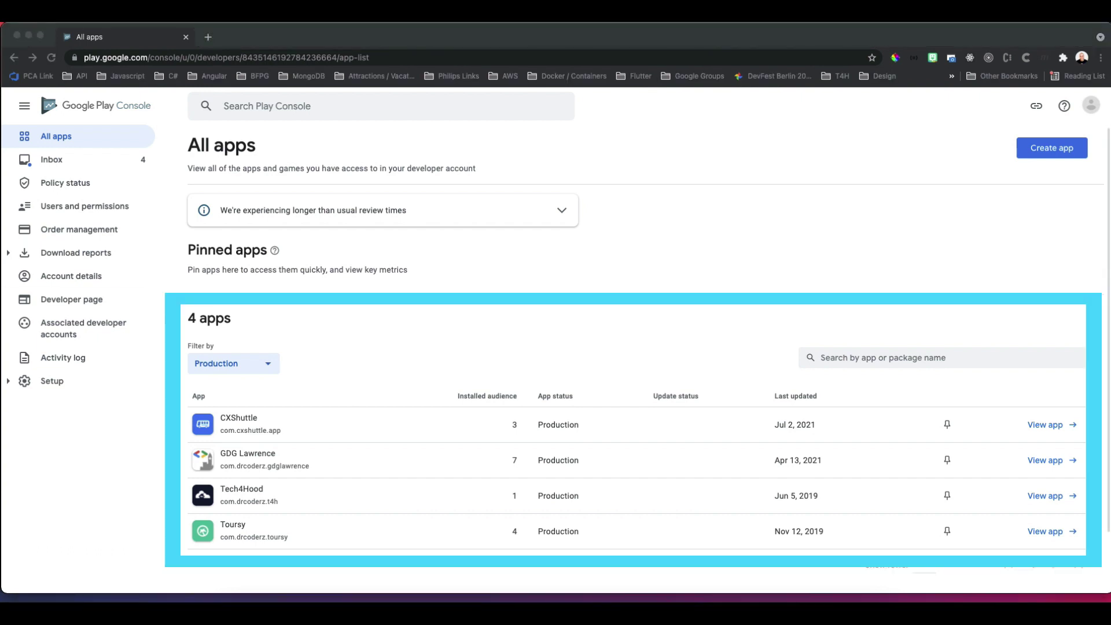
Start a new Play Console app named 'Orilla Fresca'.
scroll(78, 272, "down", 1)
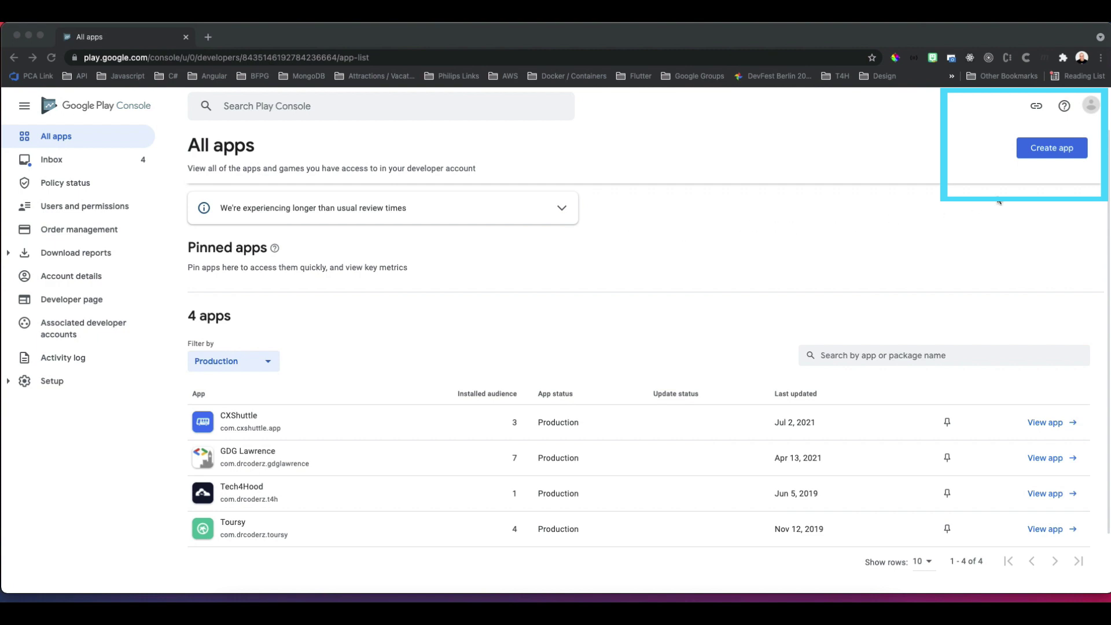
left_click(1052, 148)
left_click(430, 221)
type("Orilla Fresca")
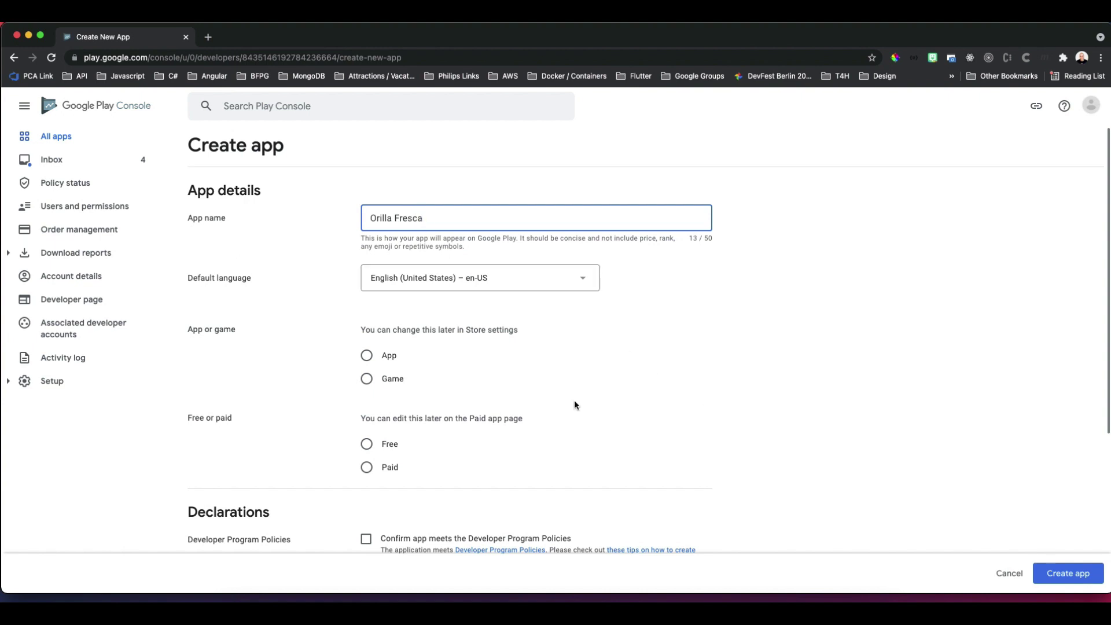
Make it a free app and accept the Developer Program Policies and US export laws declarations.
left_click(367, 356)
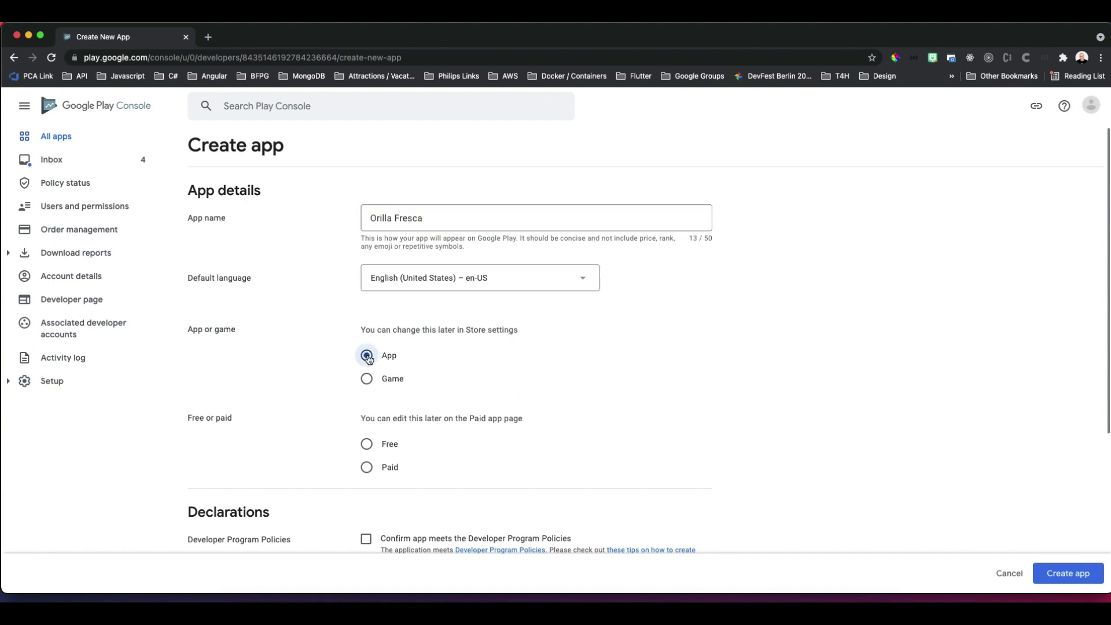
left_click(367, 443)
scroll(825, 472, "down", 1)
scroll(825, 472, "down", 5)
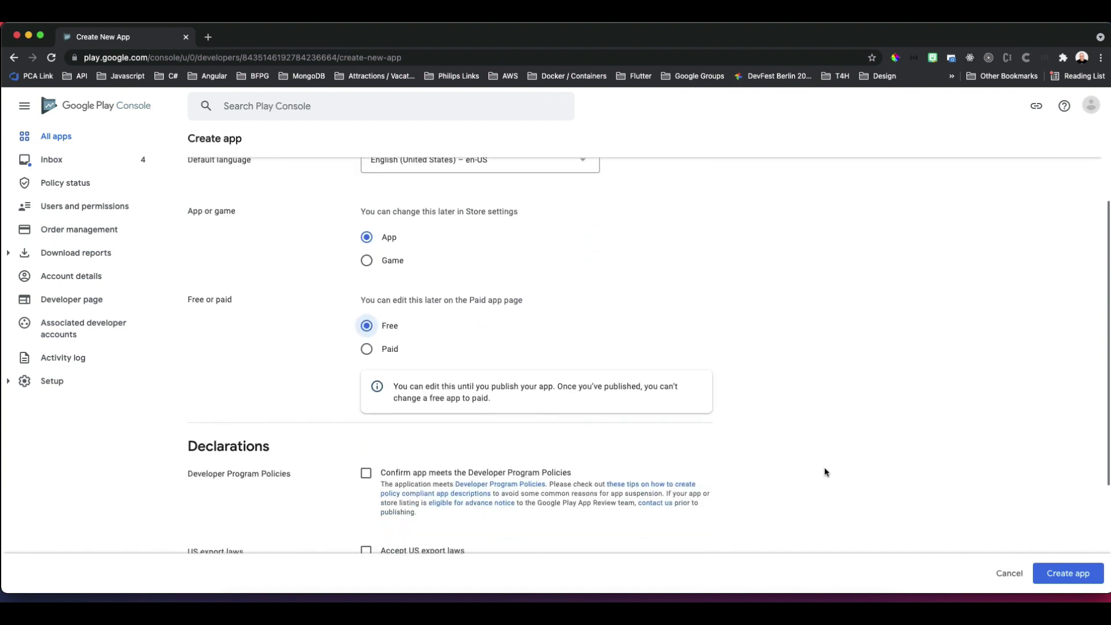
left_click(366, 324)
left_click(366, 402)
scroll(906, 518, "down", 1)
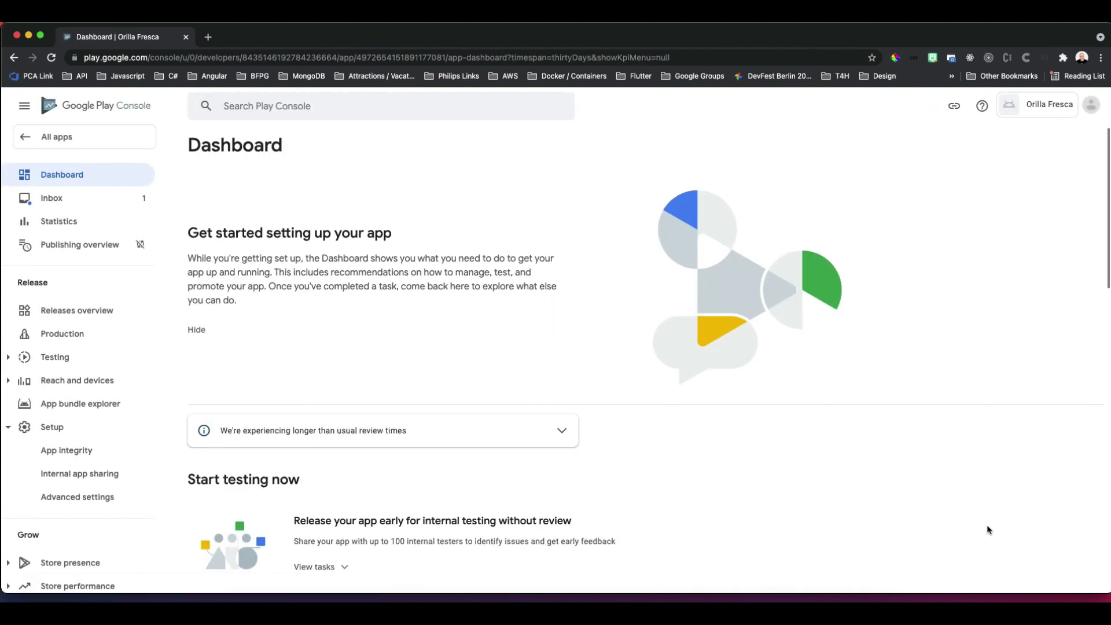
Scroll the new app's Dashboard to 'Set up your app' and expand its list of setup tasks.
scroll(921, 543, "down", 3)
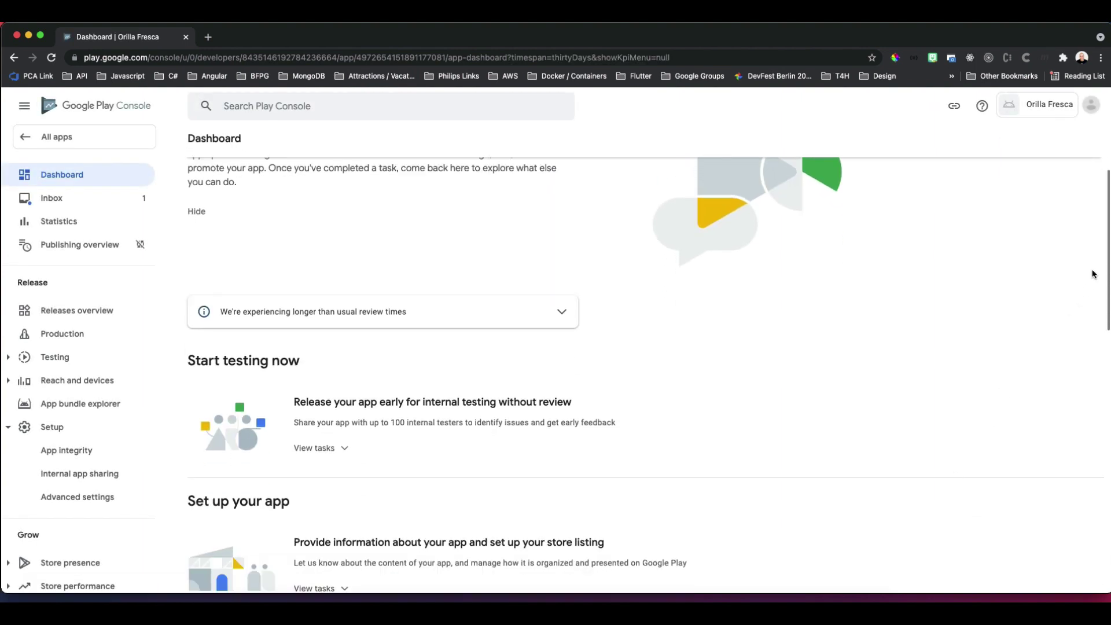
scroll(649, 374, "down", 6)
scroll(646, 371, "up", 2)
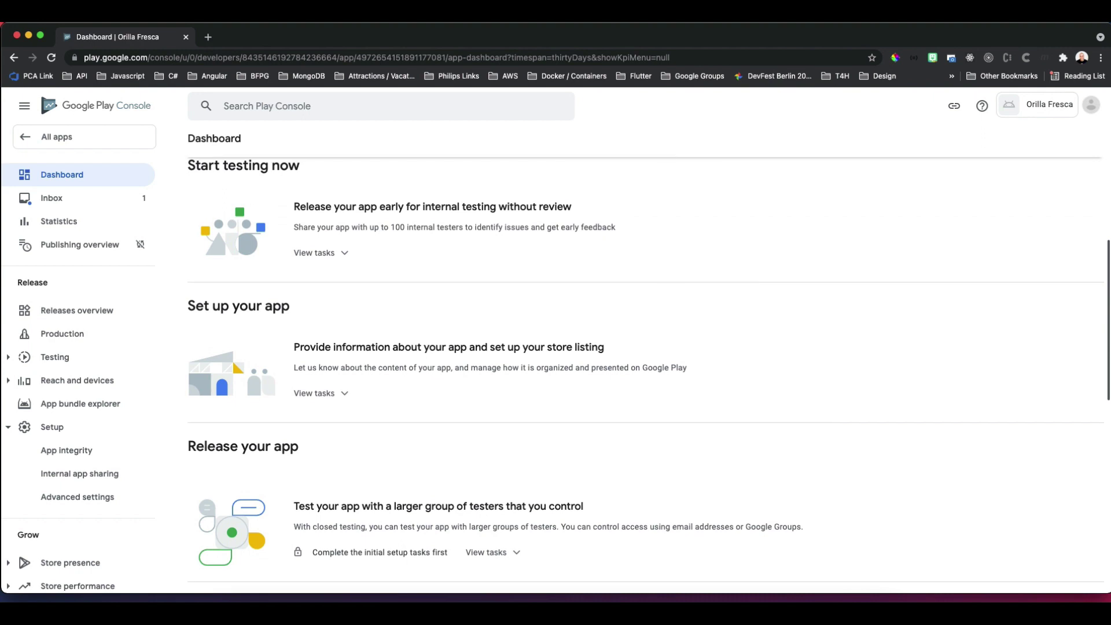
scroll(473, 418, "up", 2)
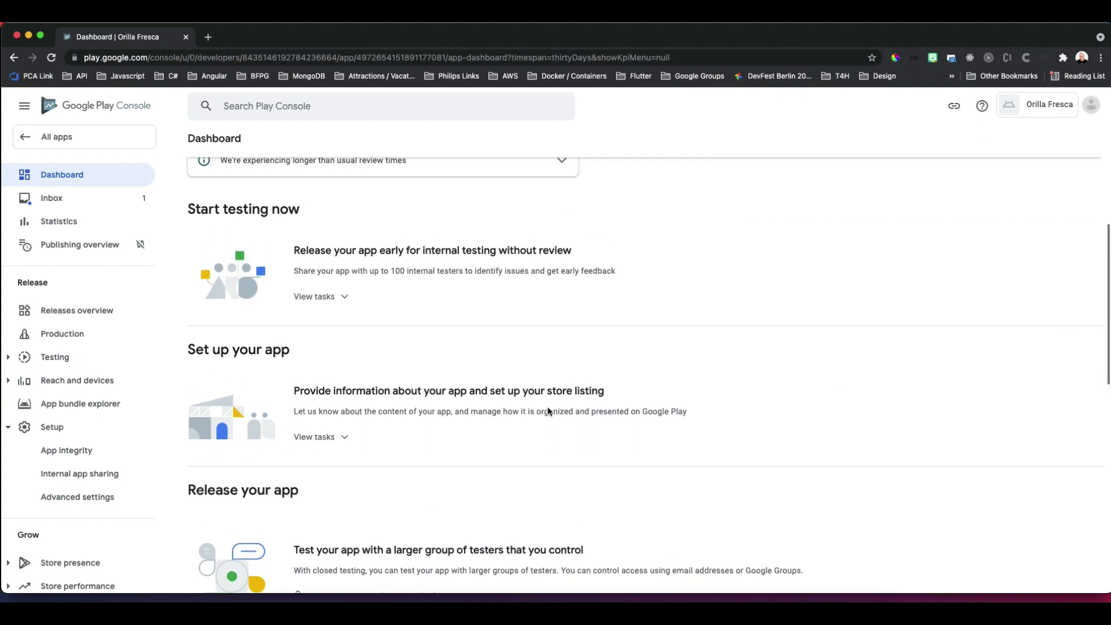
left_click(337, 438)
scroll(828, 481, "down", 2)
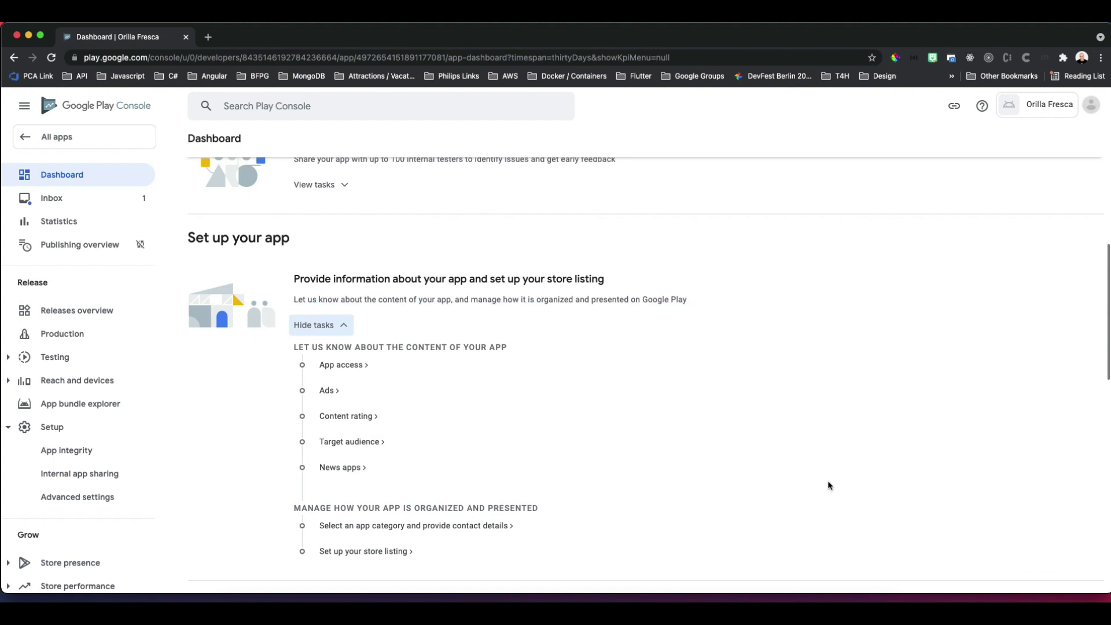
Save the App access declaration with all functionality available without special access.
scroll(828, 485, "down", 1)
left_click(346, 308)
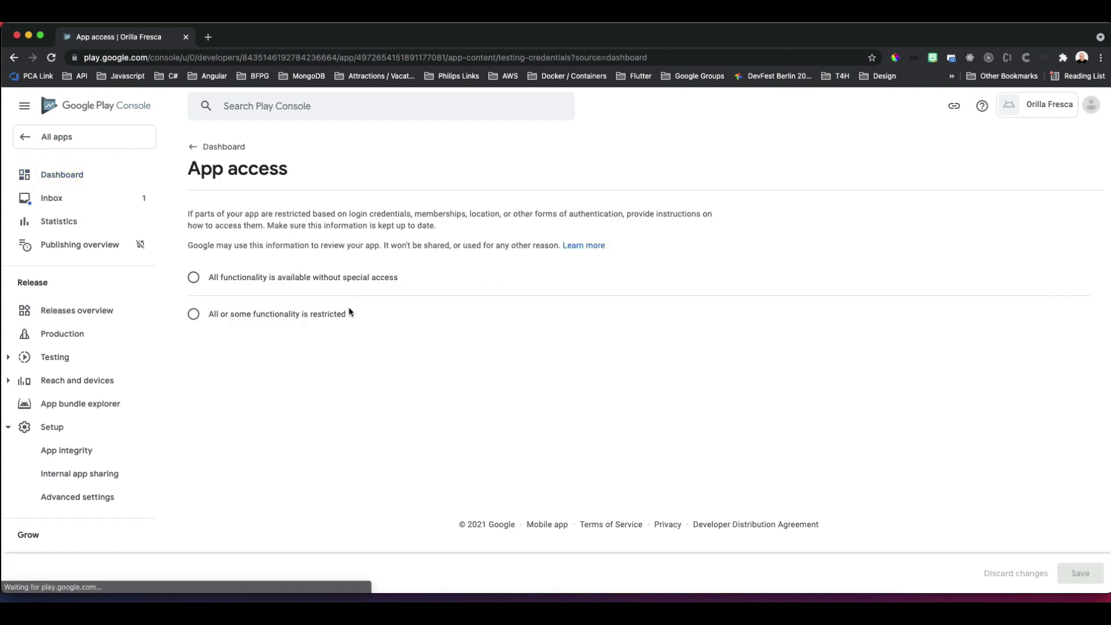
left_click(294, 279)
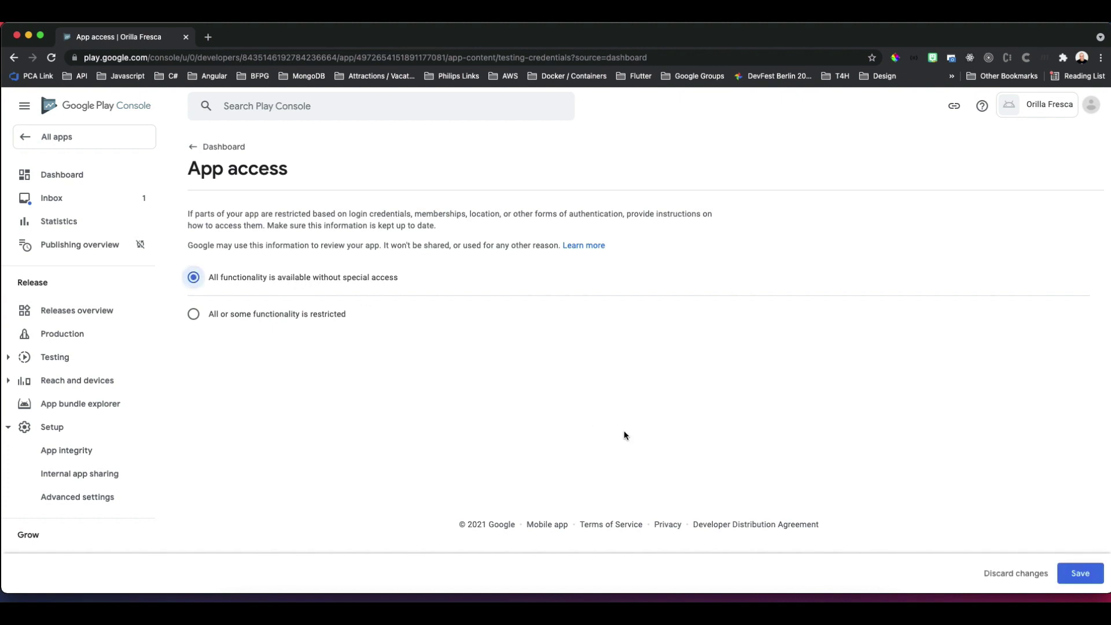
left_click(1083, 574)
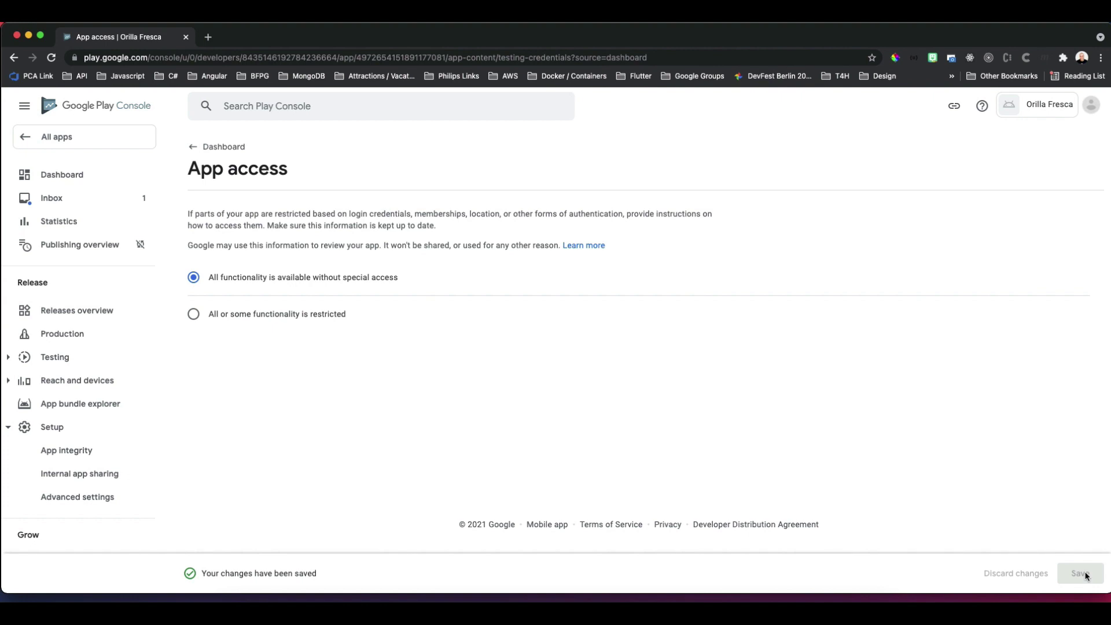
Save the Ads declaration stating the app contains no ads.
left_click(217, 149)
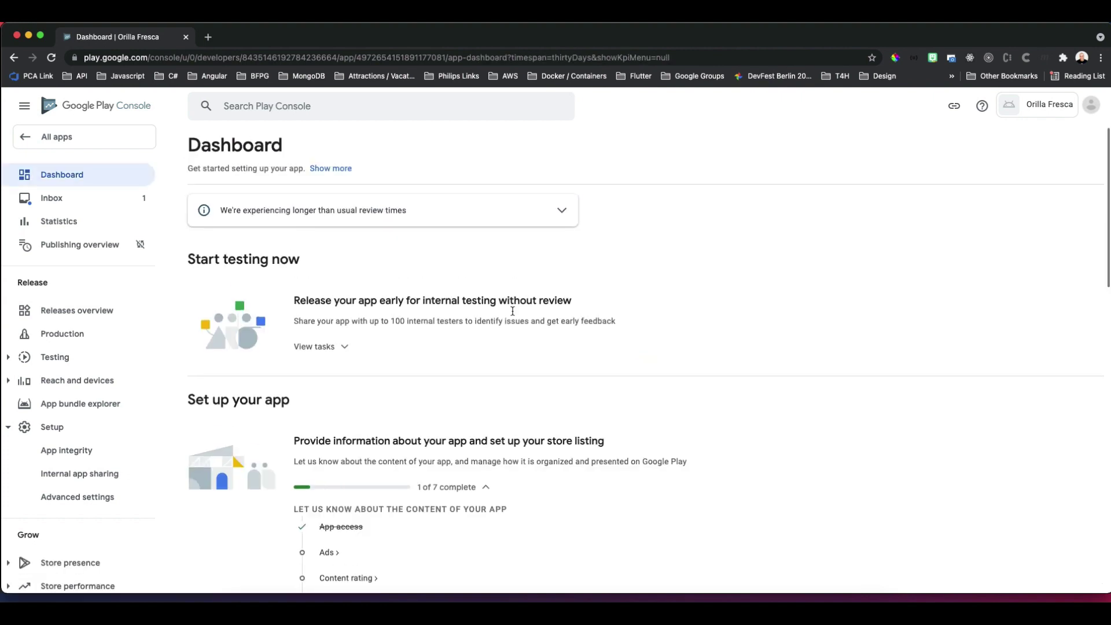
scroll(768, 449, "down", 5)
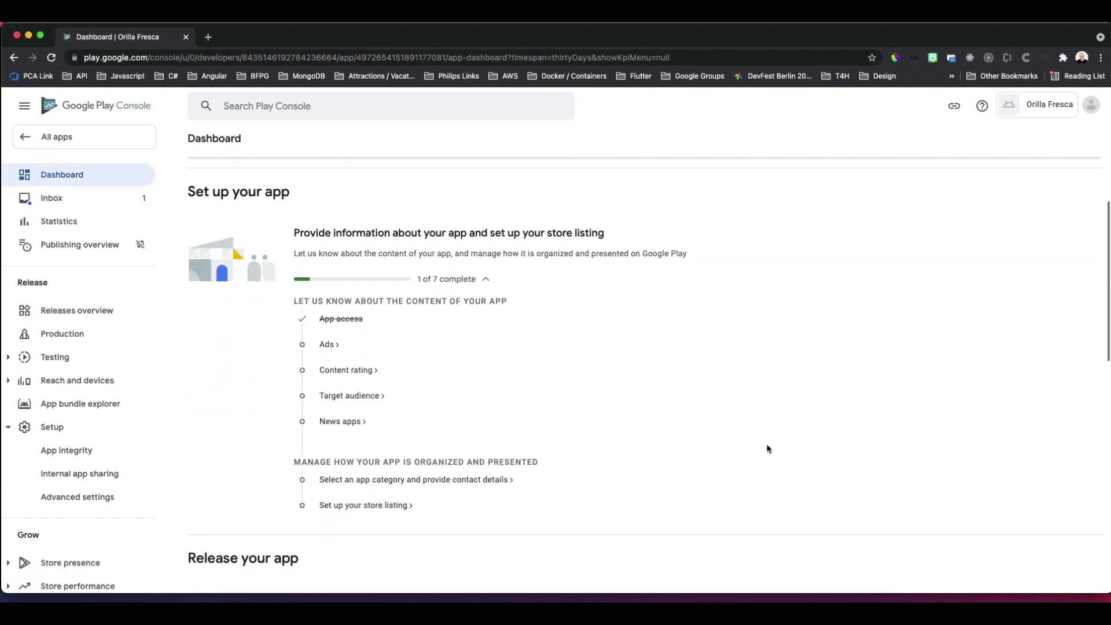
left_click(329, 346)
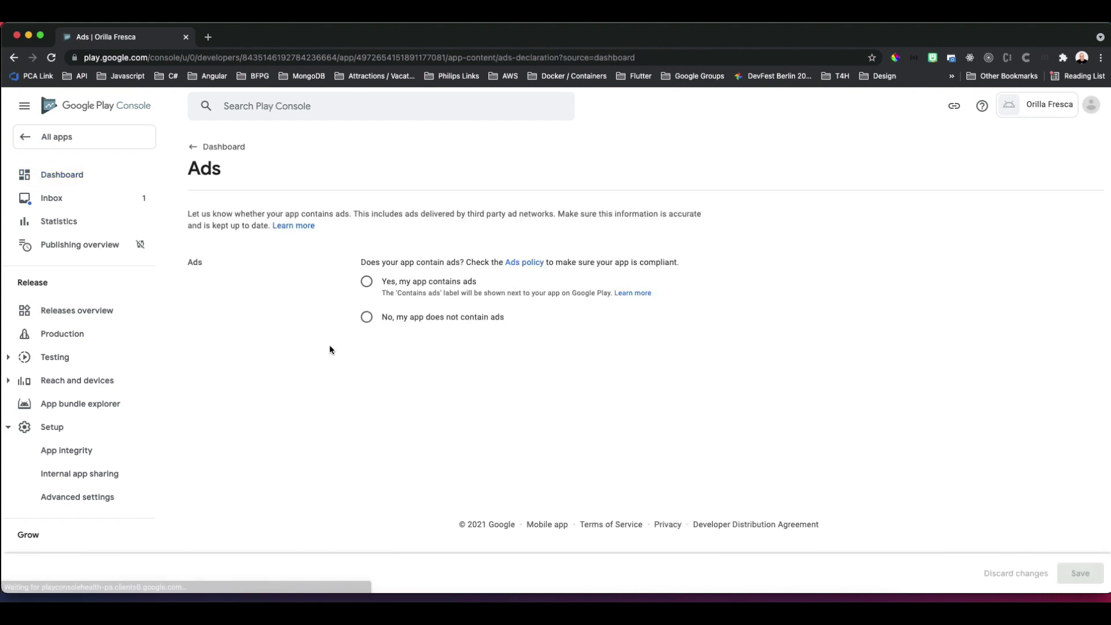
left_click(366, 317)
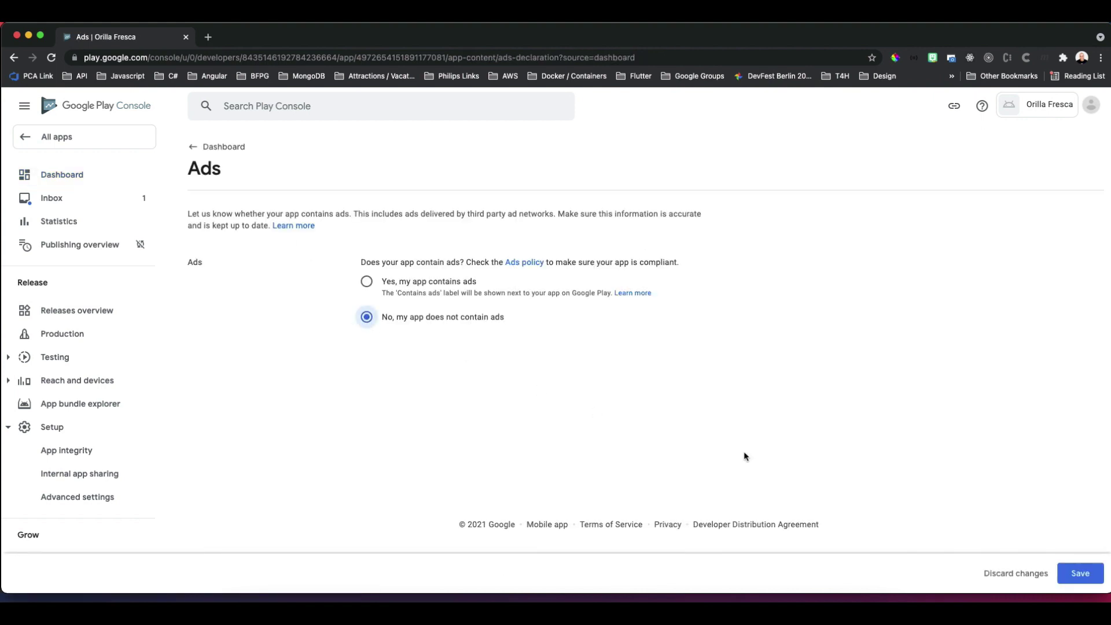
left_click(1081, 573)
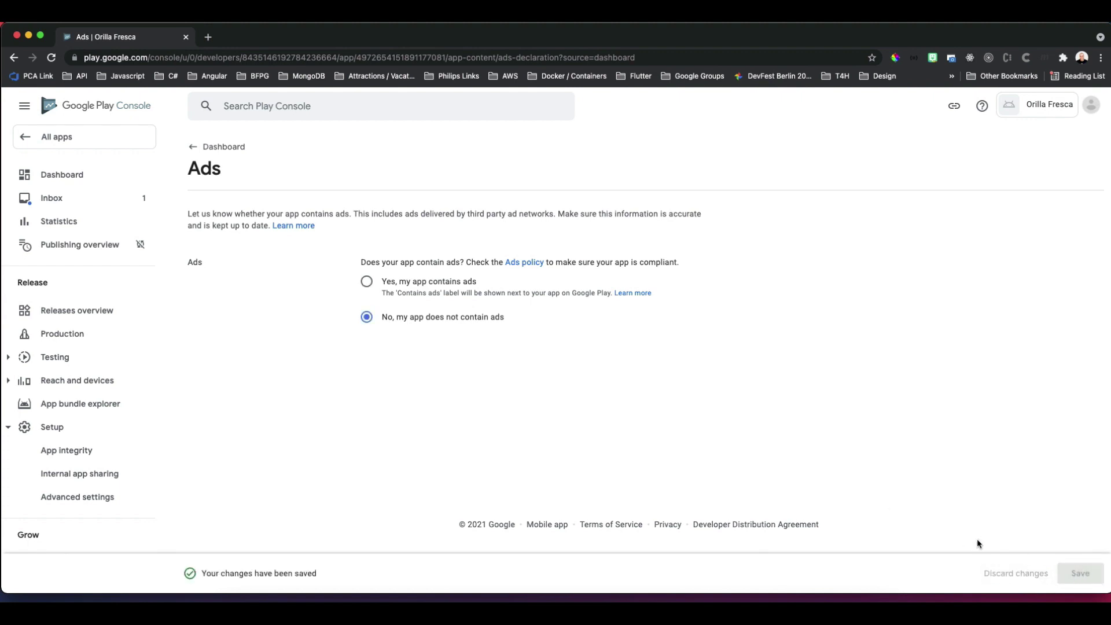
left_click(240, 159)
scroll(509, 513, "down", 3)
Start the content rating questionnaire, enter the contact e-mail and pick Utility, Productivity, Communication, or Other.
left_click(363, 380)
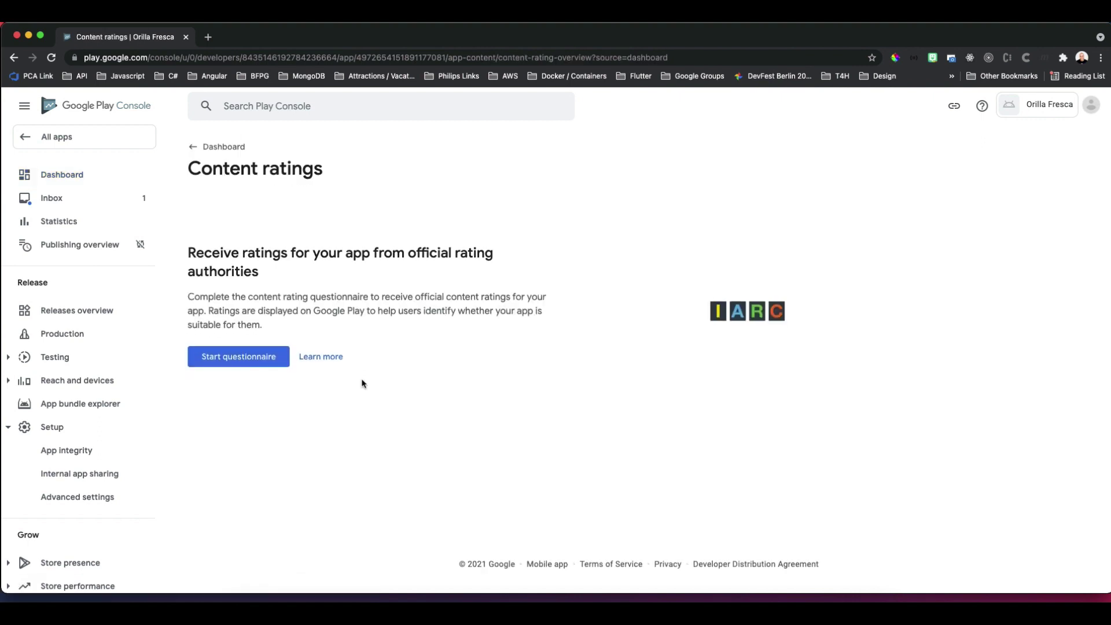
left_click(266, 362)
left_click(400, 276)
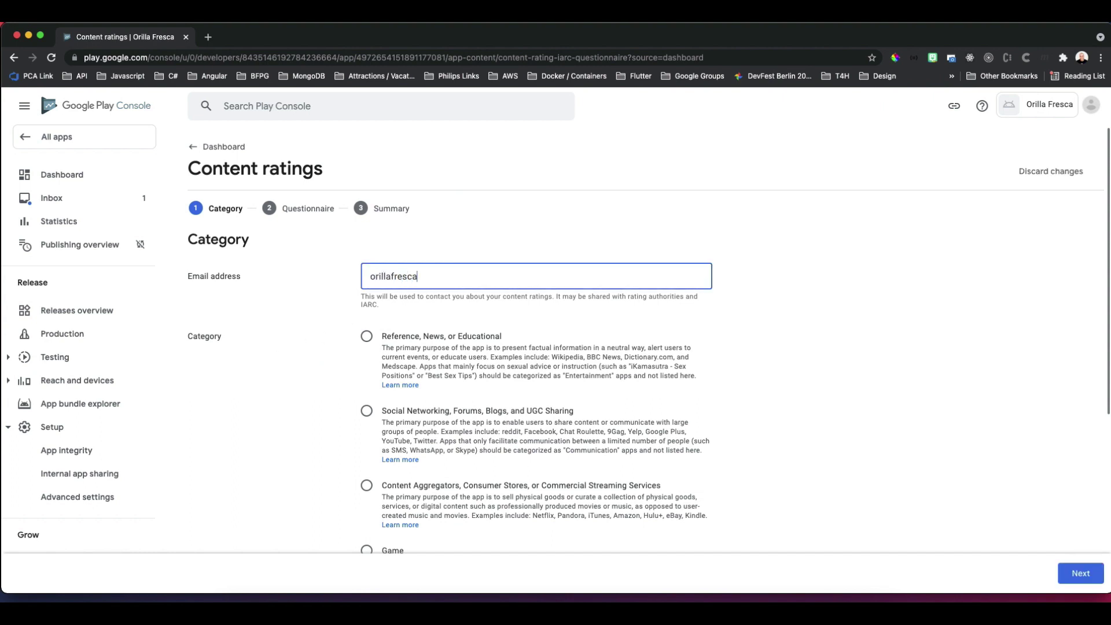
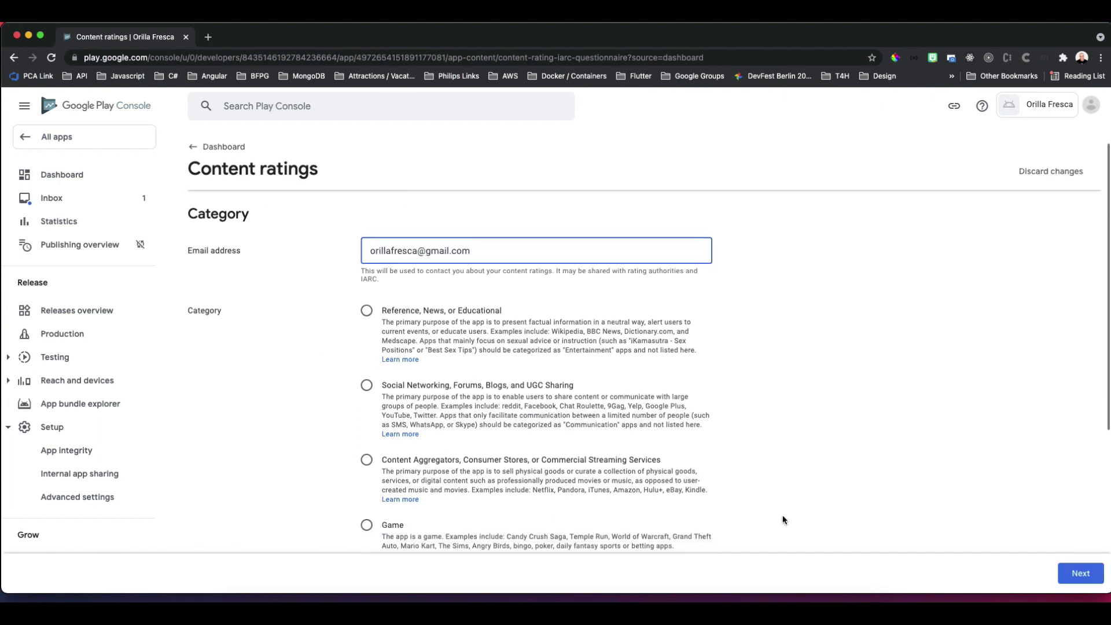
scroll(781, 522, "down", 5)
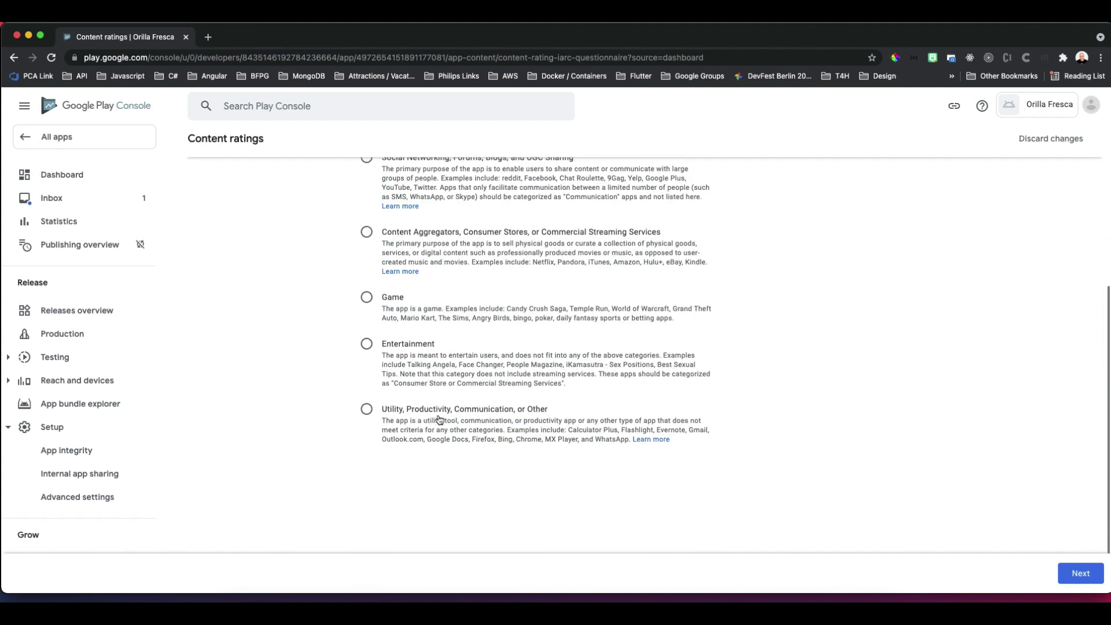
left_click(407, 411)
Answer No to the violence, sexual content, offensive language, controlled substances and age-restricted product questions.
left_click(1080, 574)
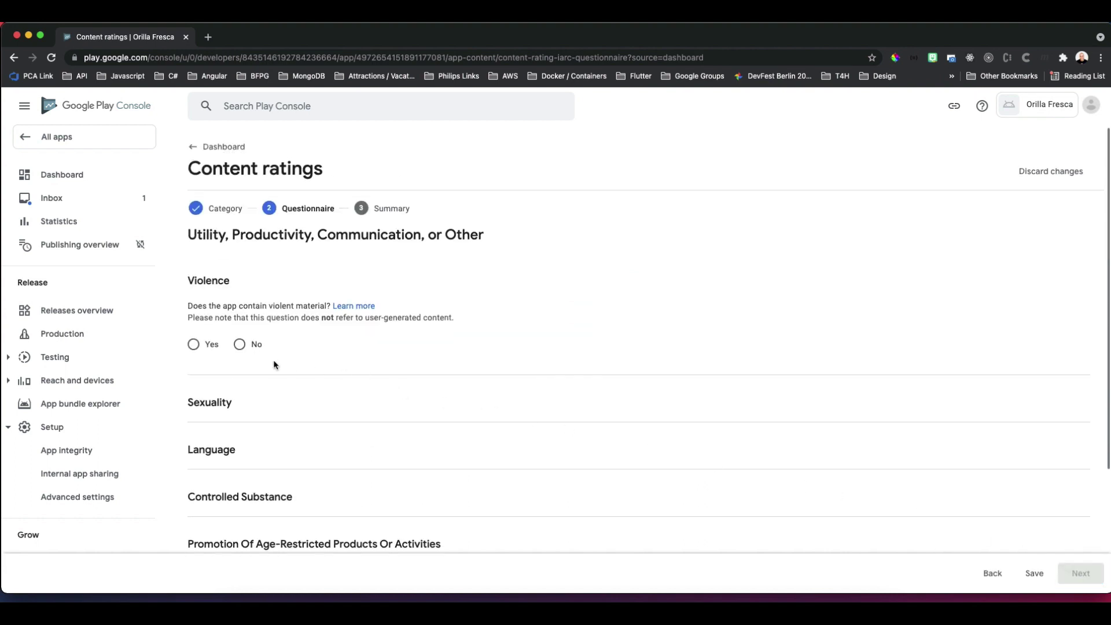
left_click(239, 345)
left_click(239, 466)
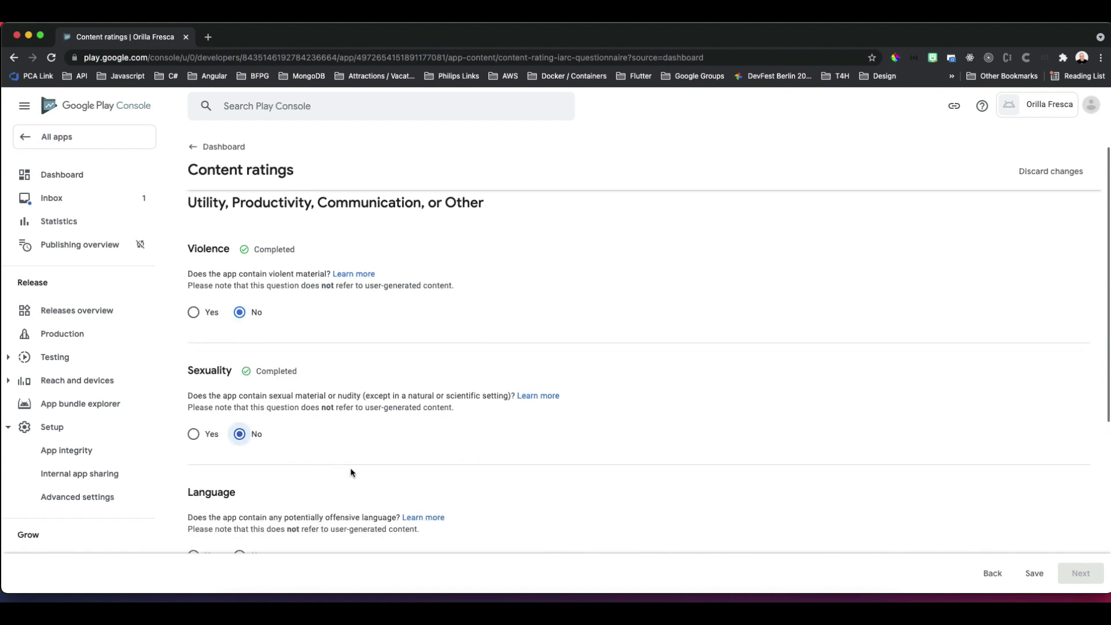
scroll(350, 472, "down", 2)
left_click(239, 424)
scroll(322, 436, "down", 3)
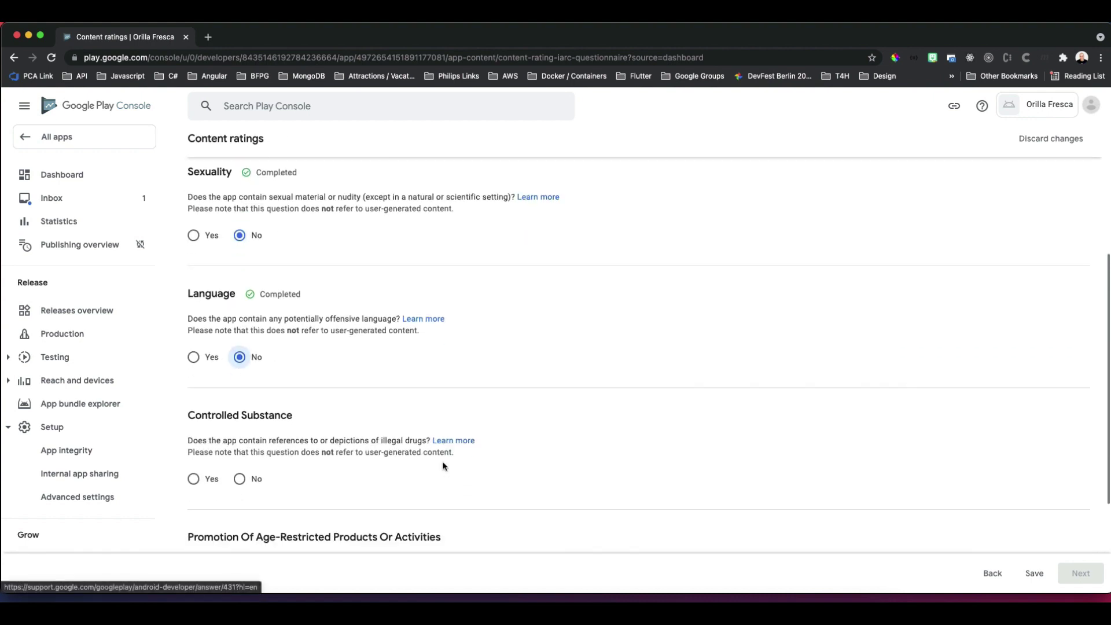
left_click(240, 445)
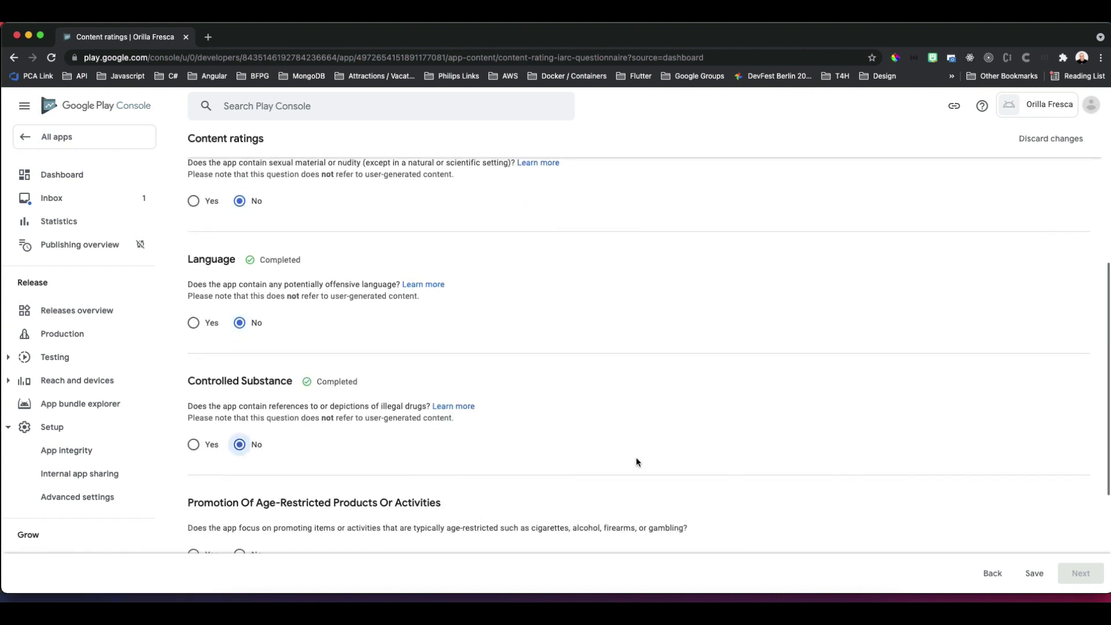
scroll(322, 414, "down", 3)
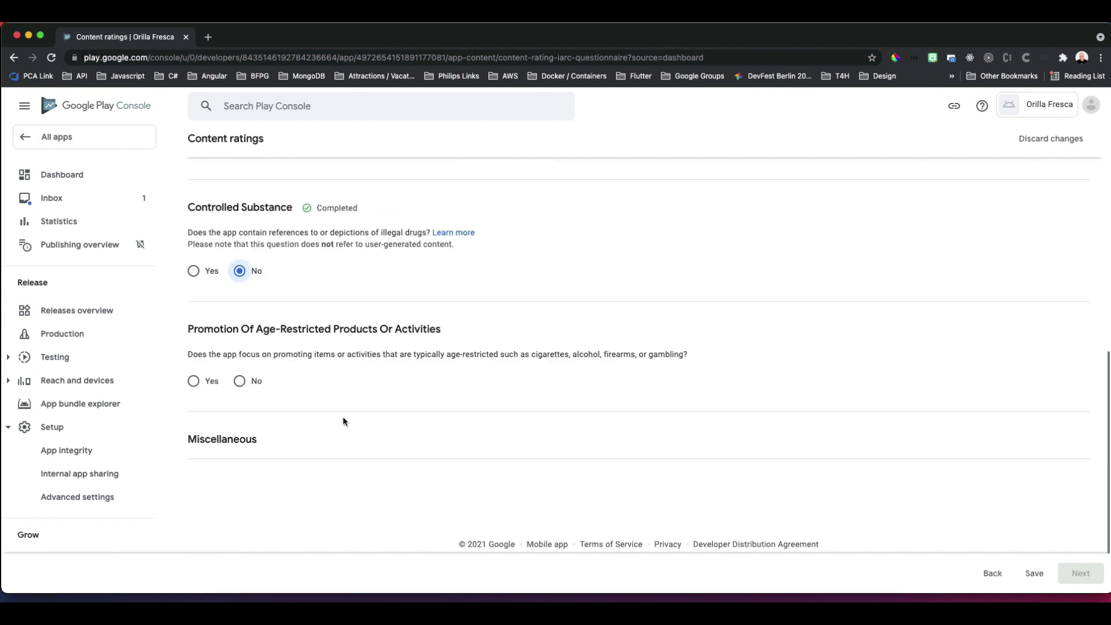
left_click(239, 381)
Answer No to user content exchange, location sharing, digital purchases, Nazi symbols and web browser questions.
scroll(582, 503, "down", 3)
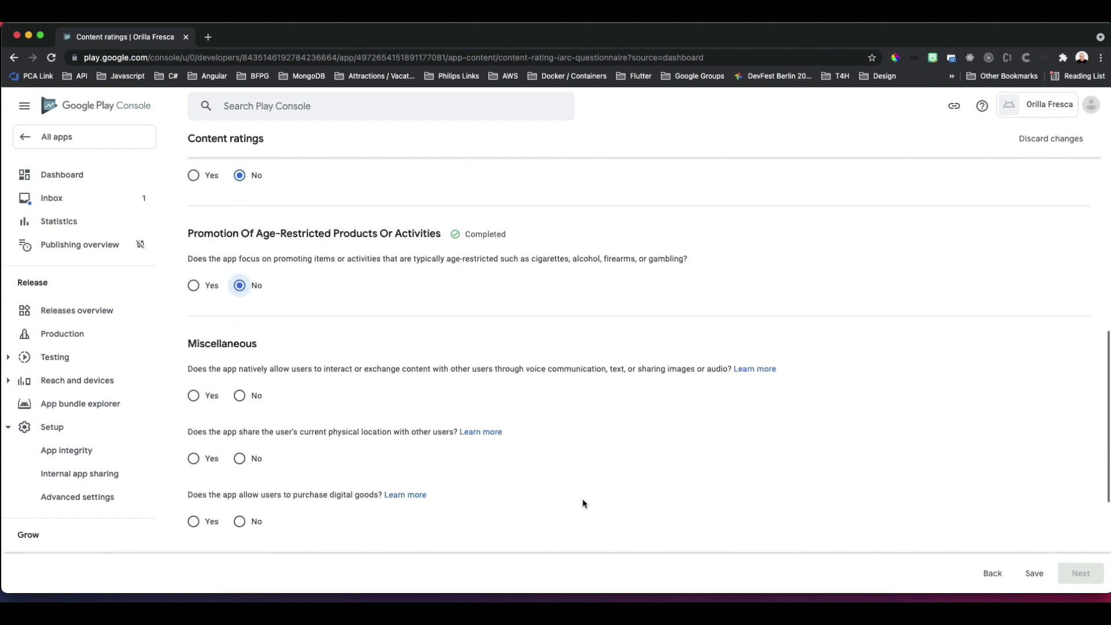
left_click(240, 375)
left_click(240, 439)
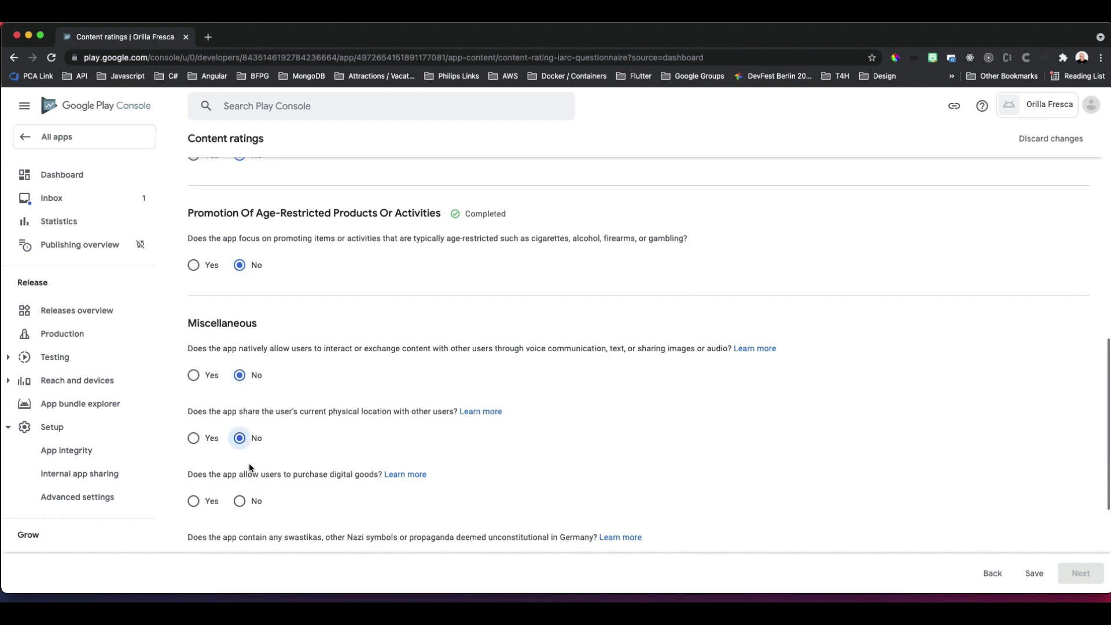
left_click(240, 501)
scroll(742, 464, "down", 1)
scroll(768, 502, "down", 3)
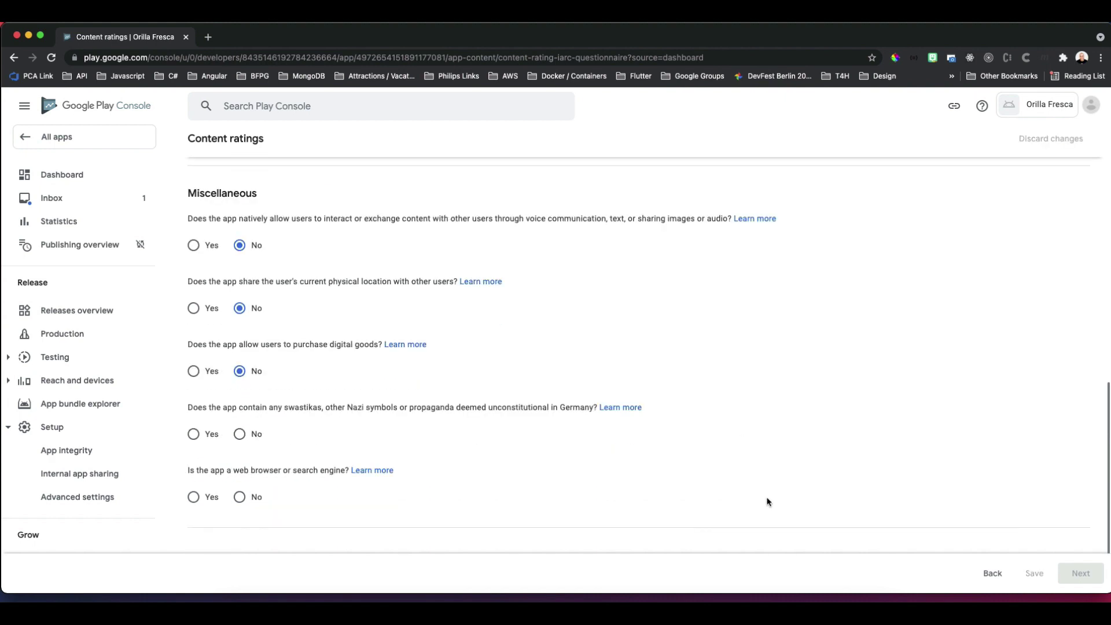
left_click(239, 435)
left_click(240, 497)
Save the questionnaire, review the resulting ratings and submit them.
left_click(1033, 575)
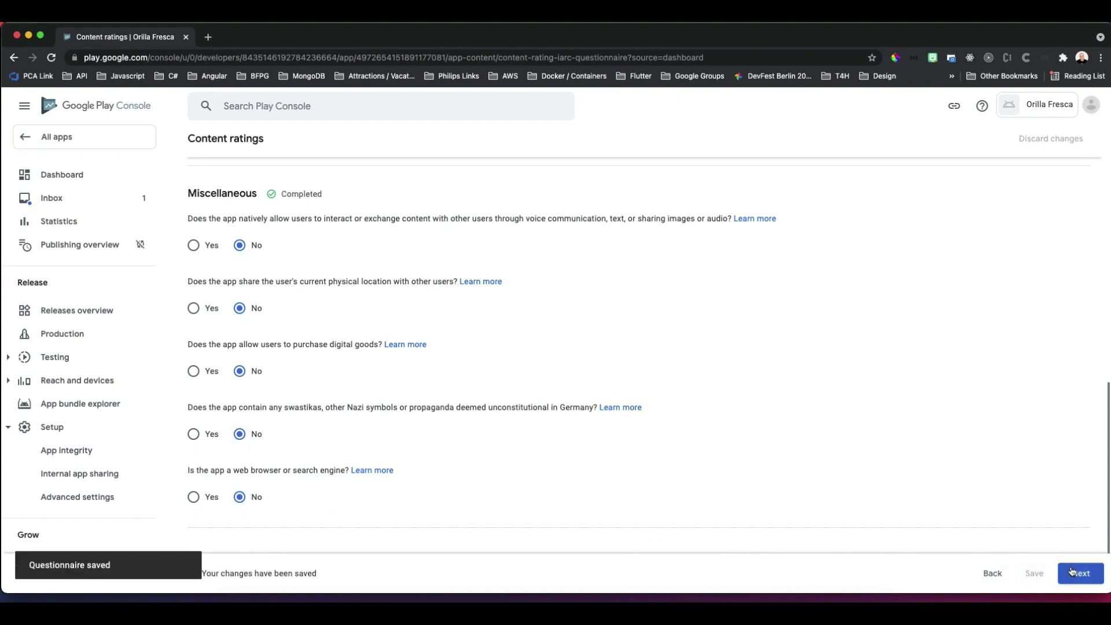
left_click(1087, 579)
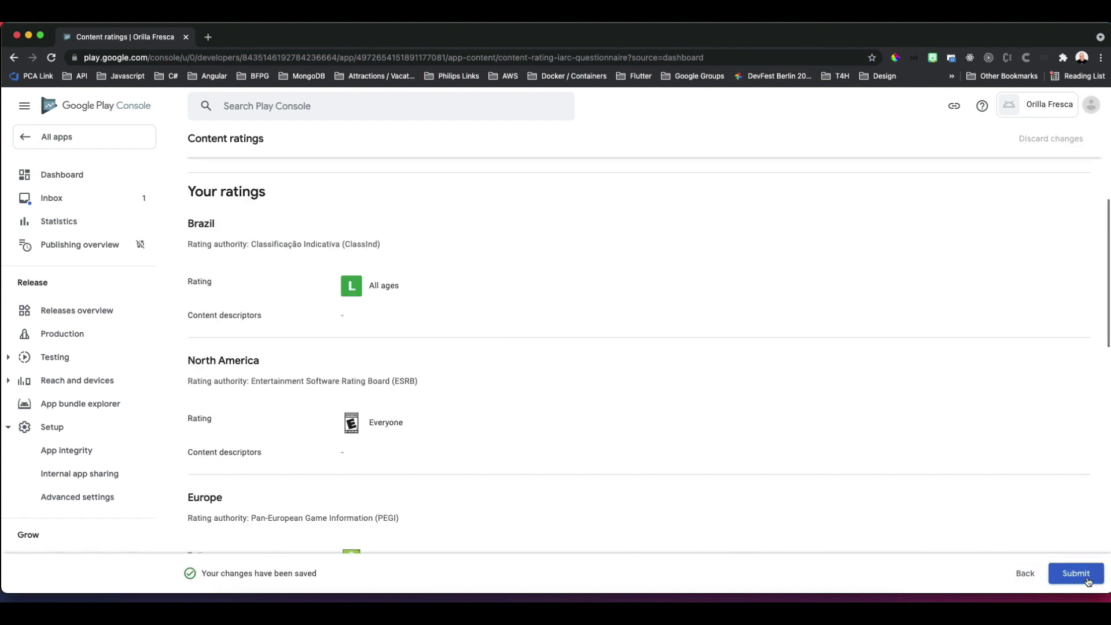
scroll(982, 492, "down", 4)
scroll(978, 533, "down", 10)
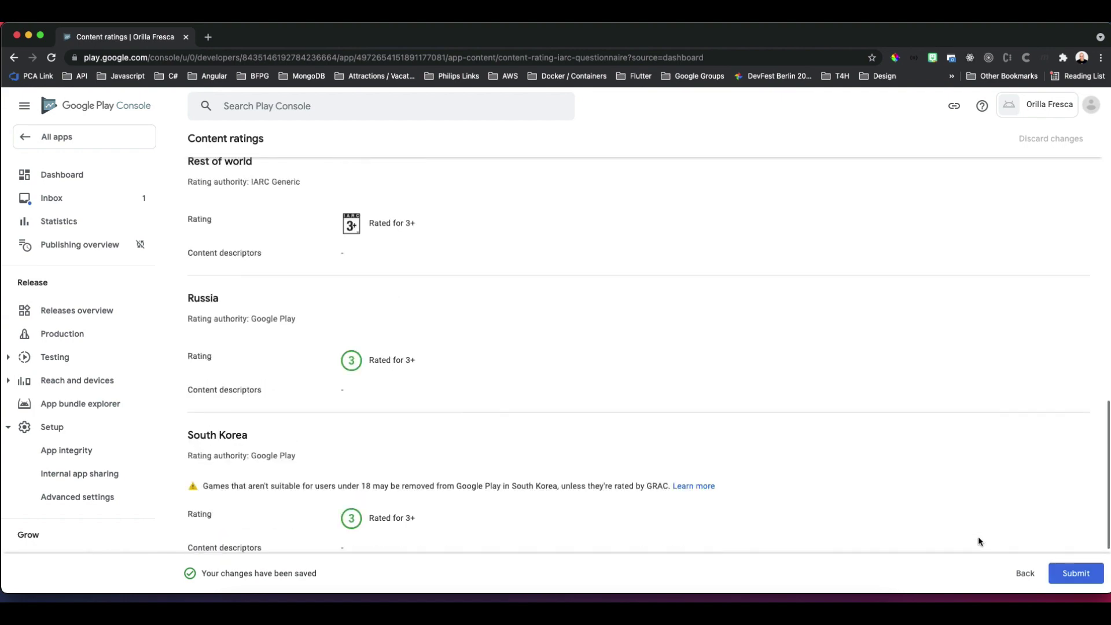
left_click(1076, 573)
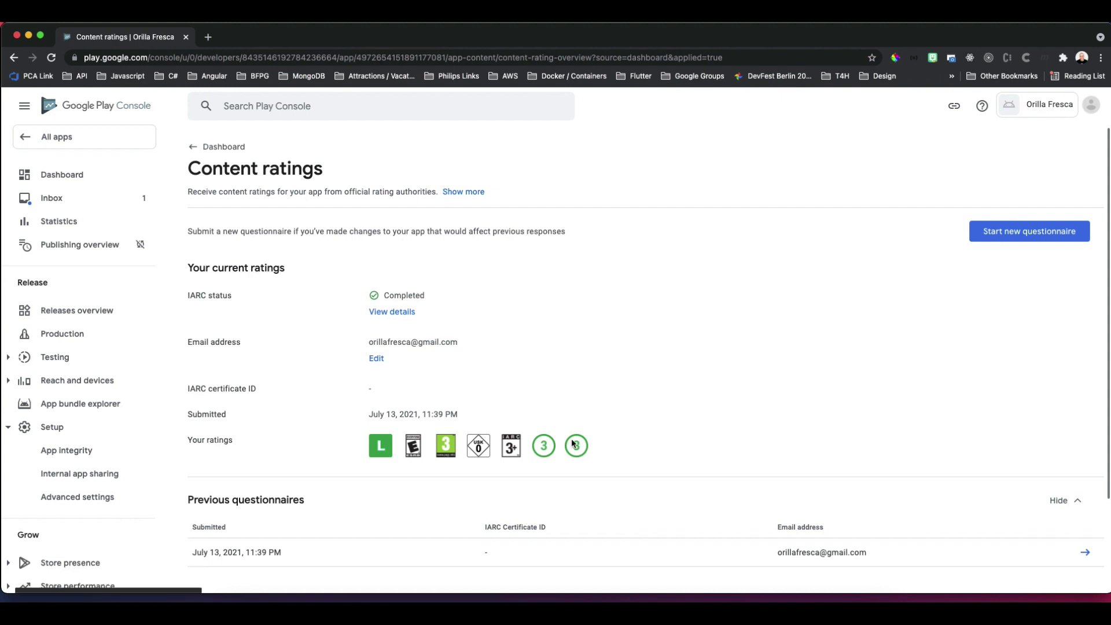
Save the Target audience as 18 and over, with a listing that doesn't appeal to children.
mouse_move(572, 444)
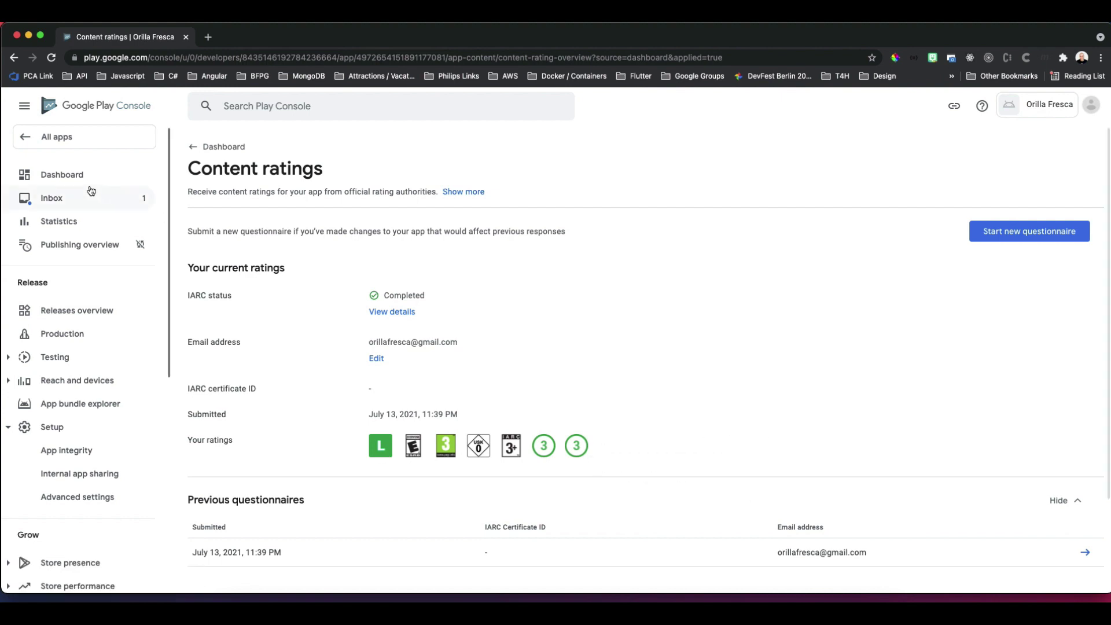
left_click(74, 176)
scroll(595, 496, "down", 5)
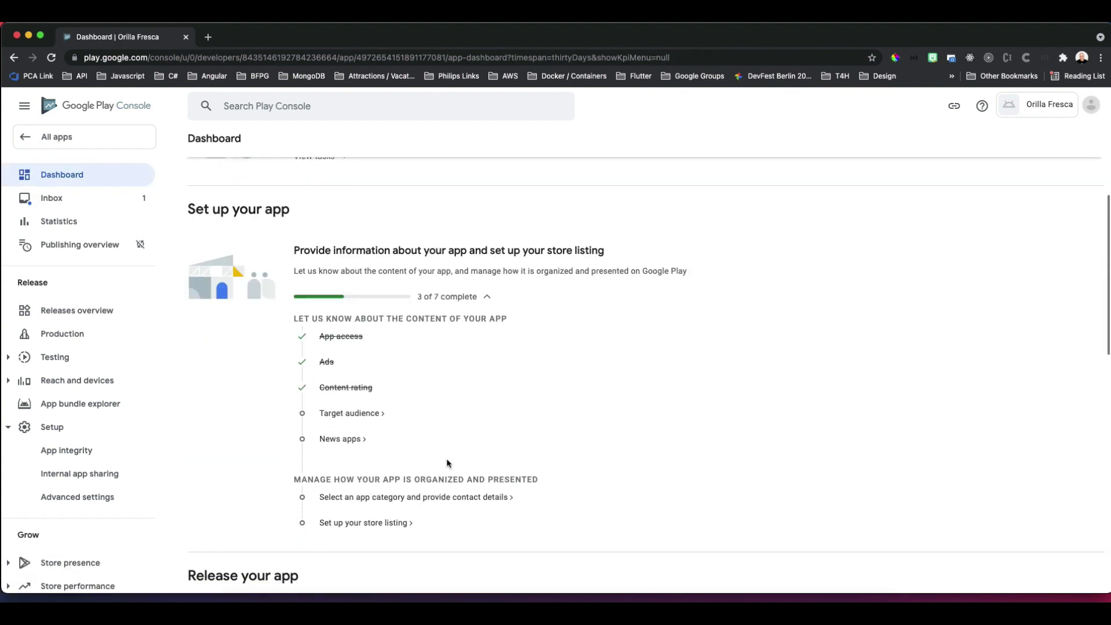
left_click(350, 414)
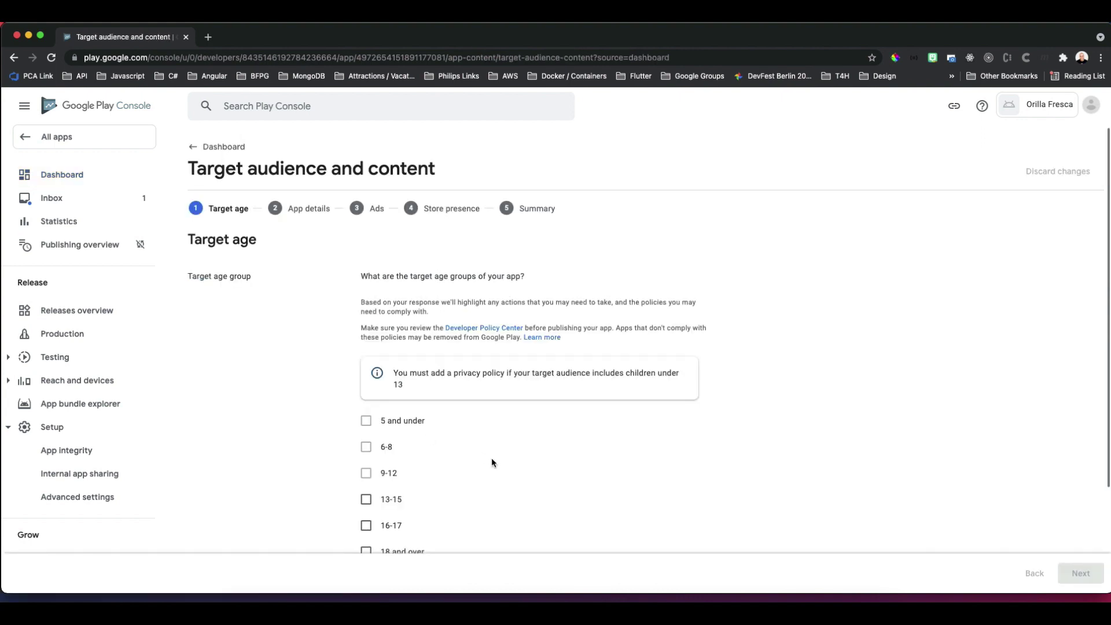
scroll(434, 457, "down", 2)
left_click(367, 445)
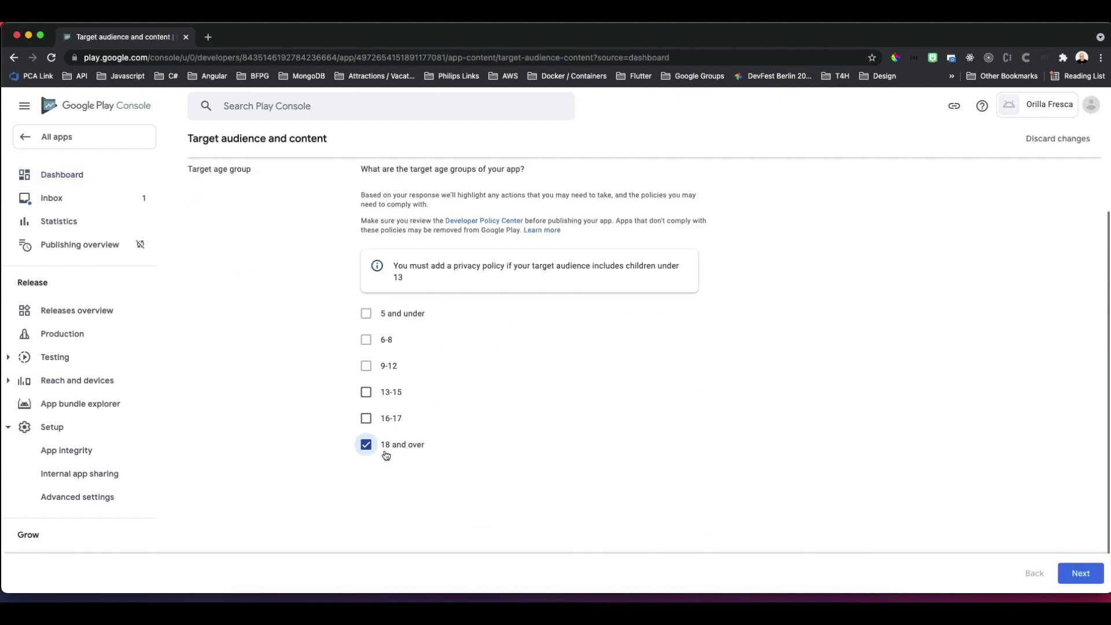
left_click(1081, 573)
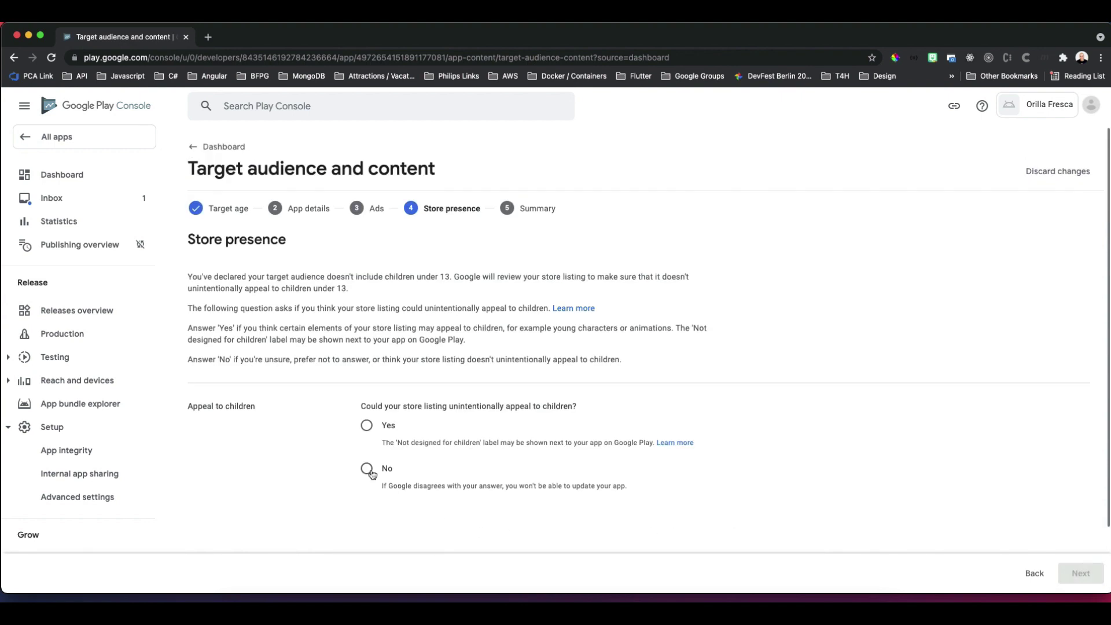
left_click(367, 469)
left_click(1093, 580)
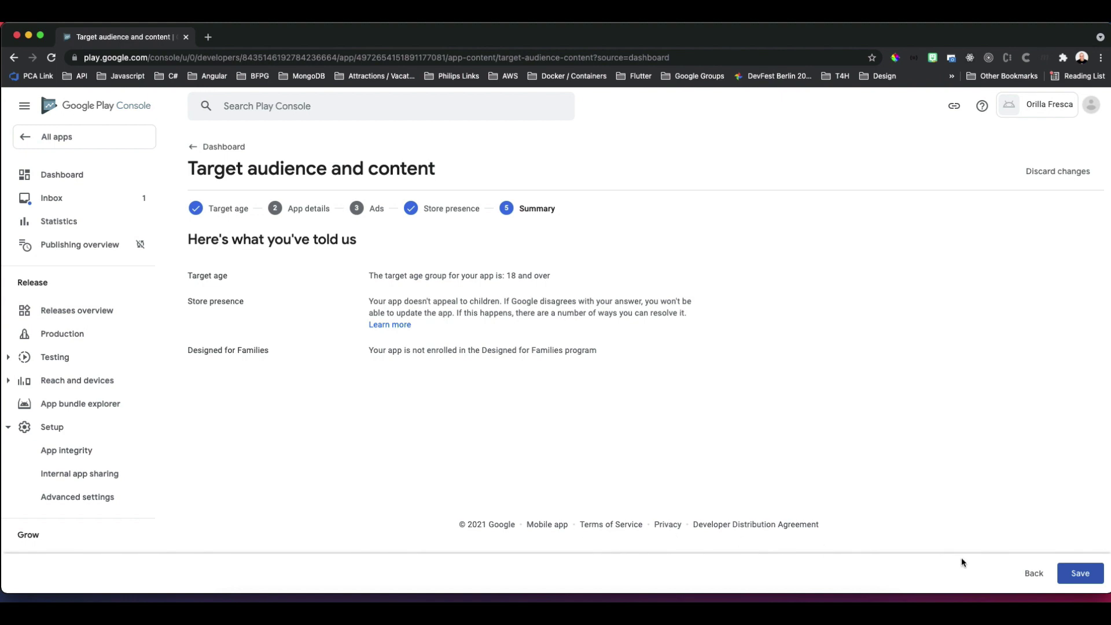
left_click(1080, 575)
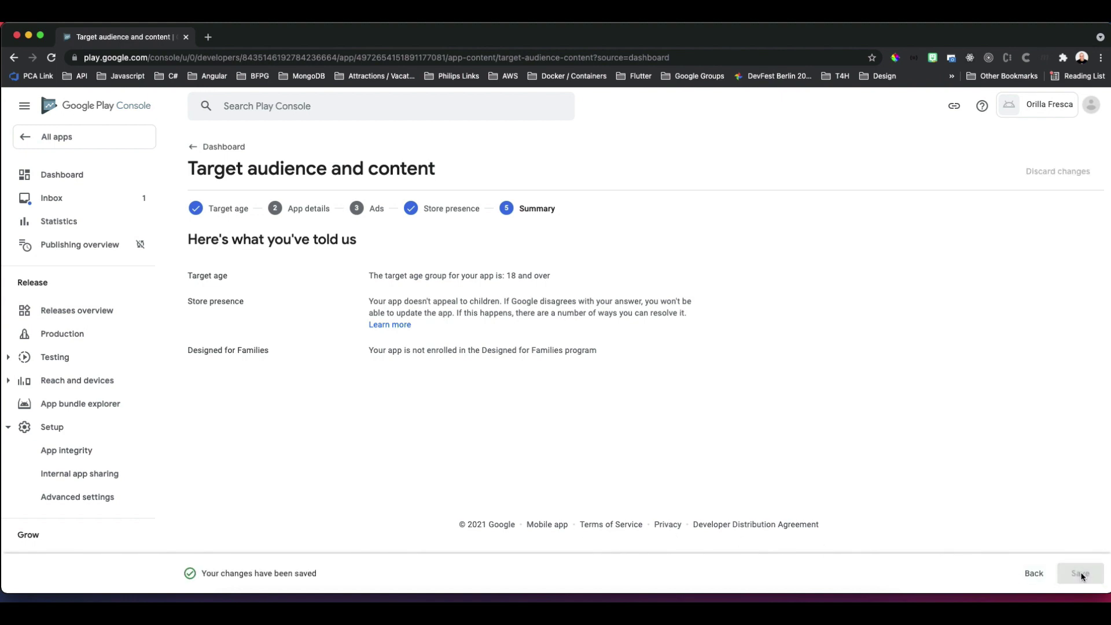
Save the News apps declaration stating the app is not a news app.
left_click(72, 178)
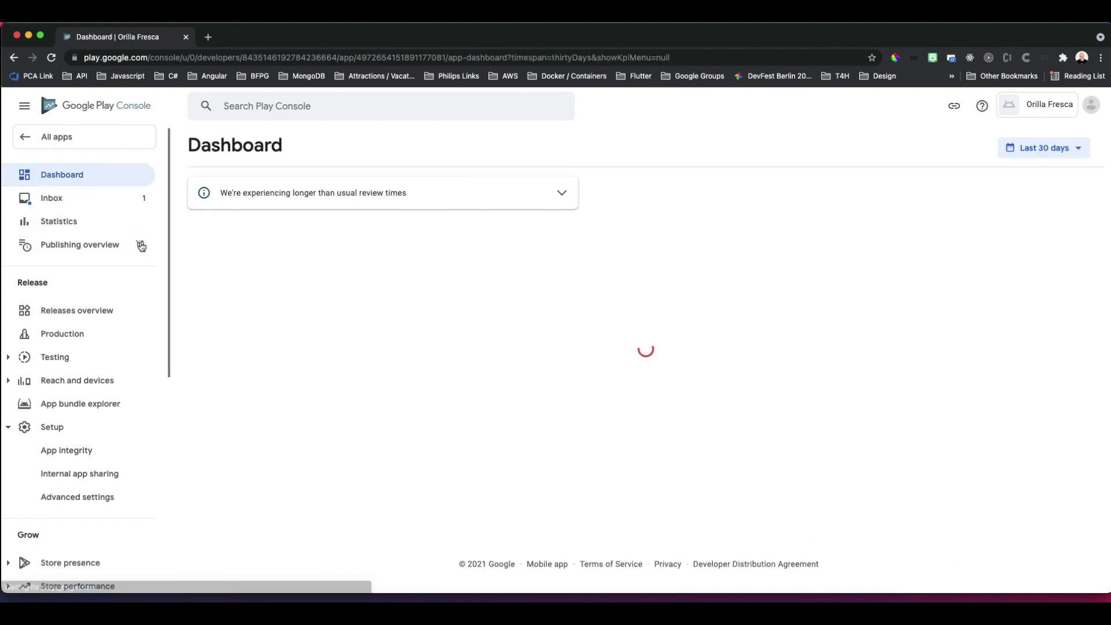
scroll(418, 545, "down", 3)
scroll(417, 545, "down", 3)
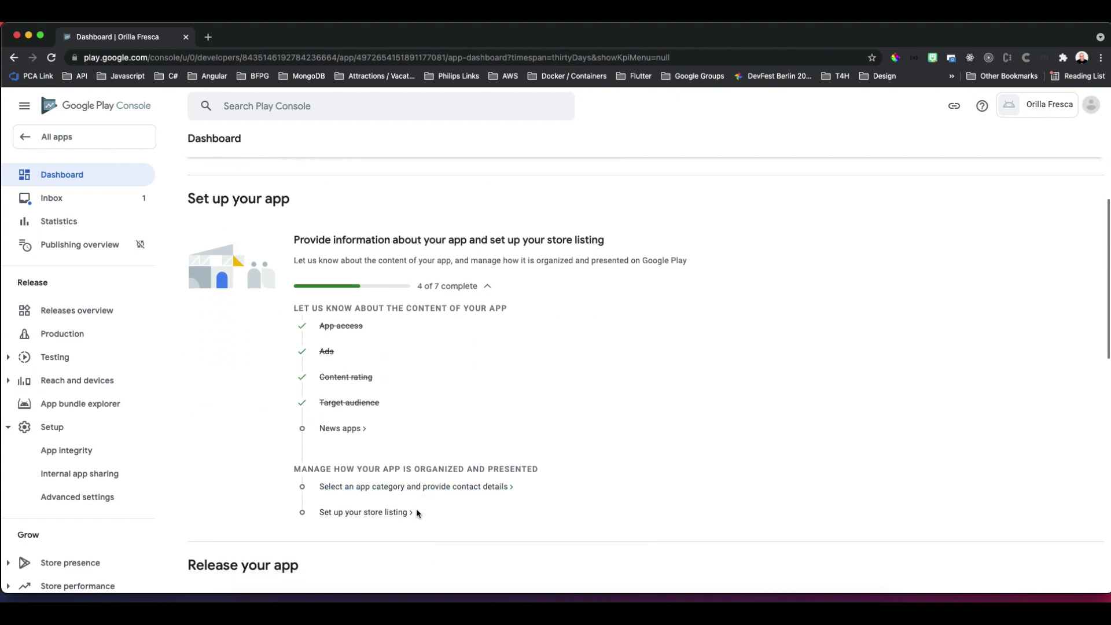
left_click(344, 430)
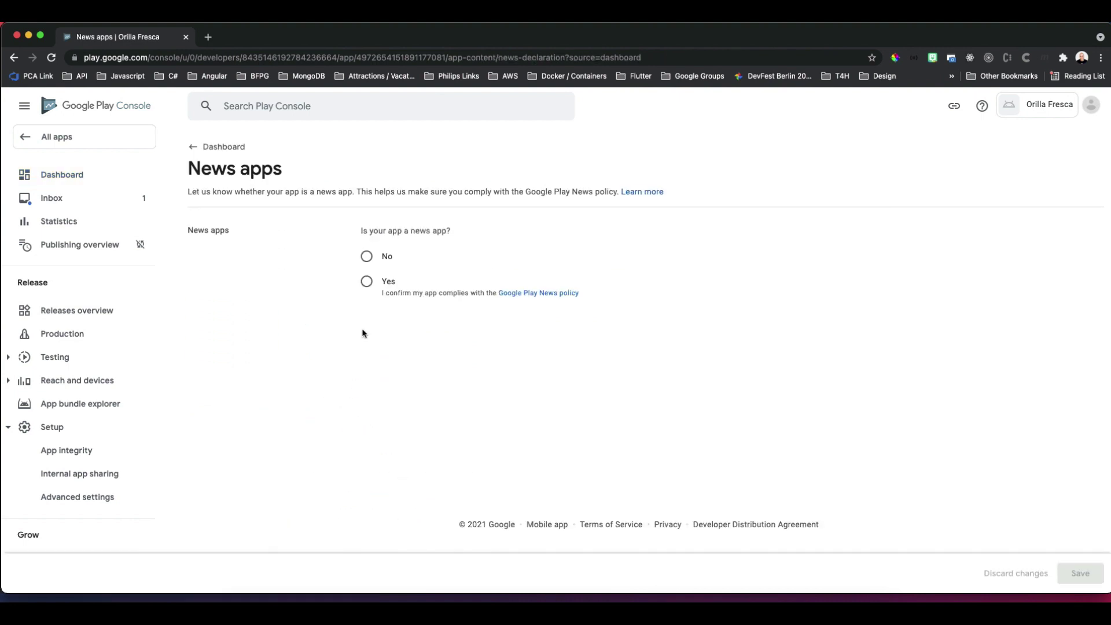
left_click(367, 256)
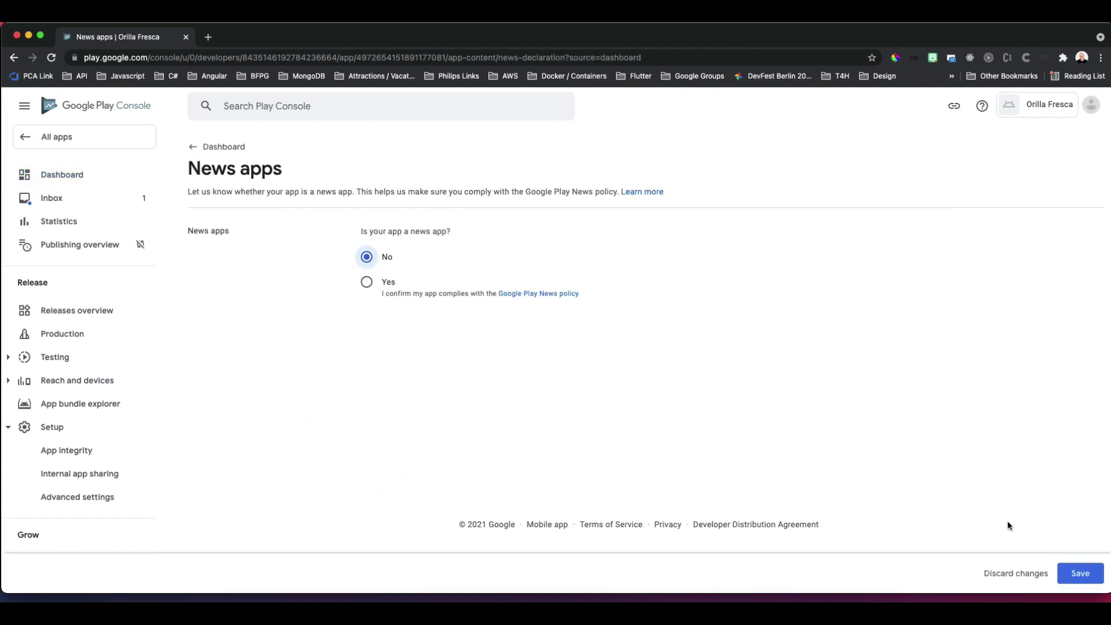
left_click(1080, 574)
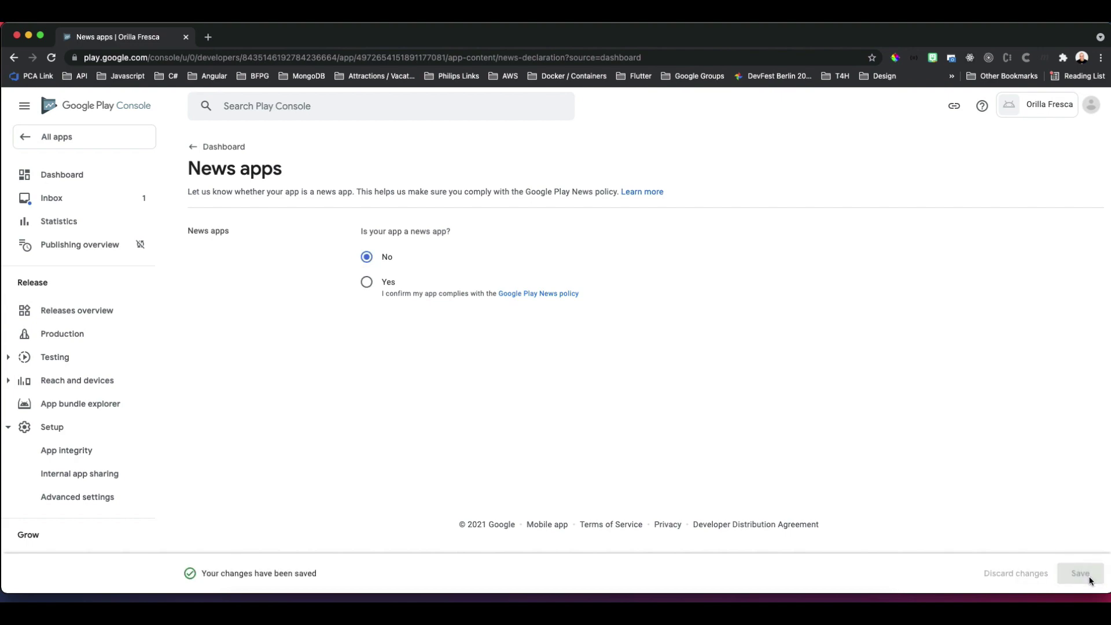
left_click(213, 147)
Set the app category to Productivity in the store settings.
scroll(407, 489, "down", 5)
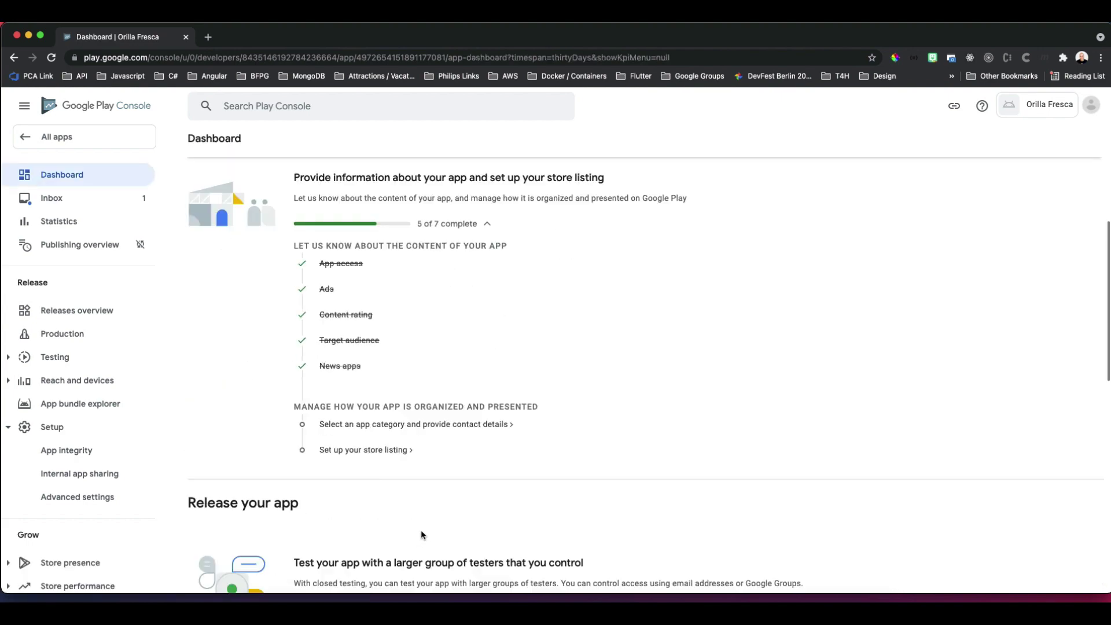
left_click(395, 426)
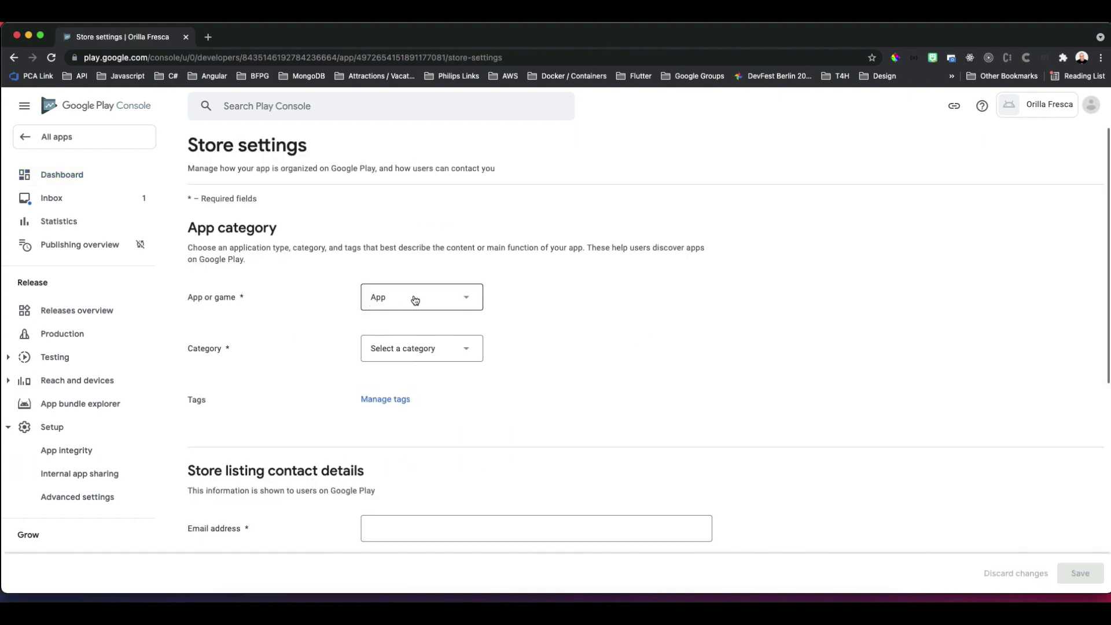
left_click(433, 351)
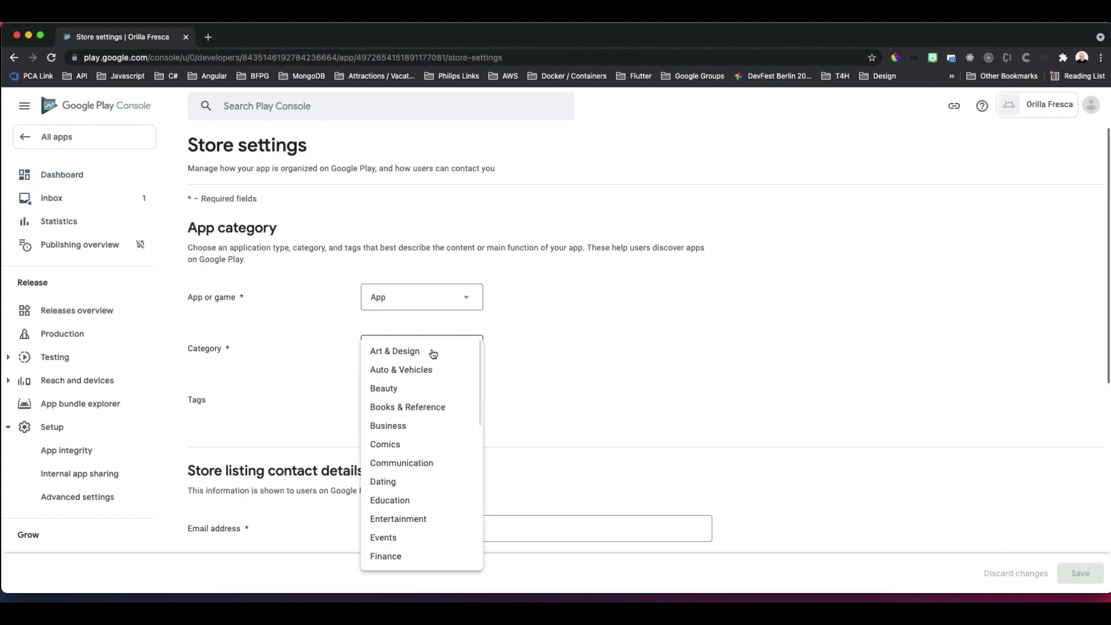
scroll(456, 538, "down", 10)
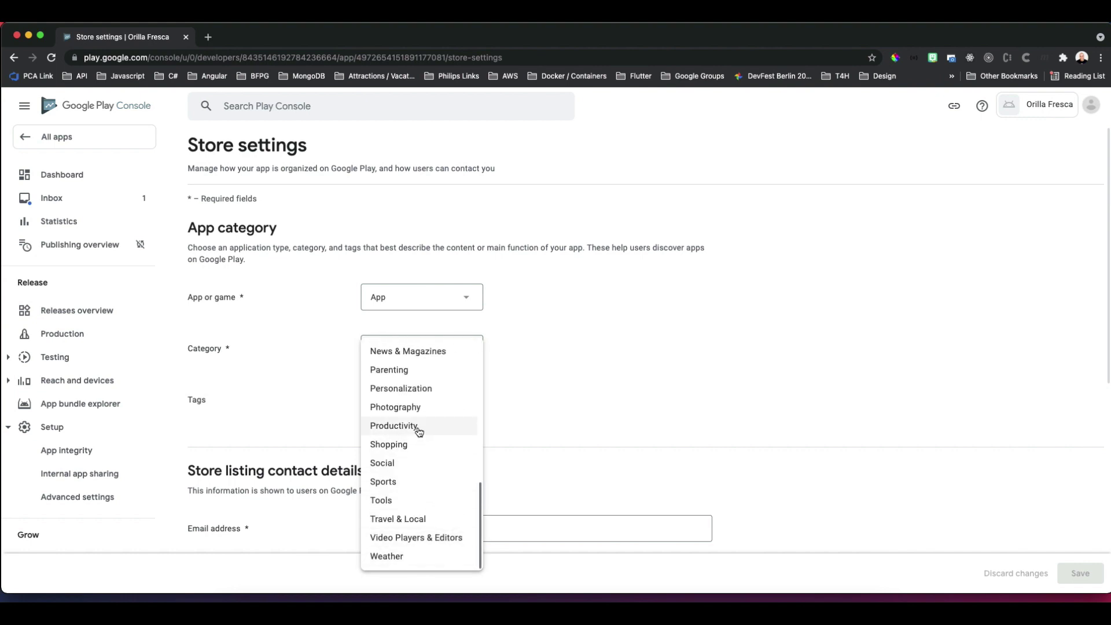
left_click(417, 429)
scroll(448, 504, "down", 5)
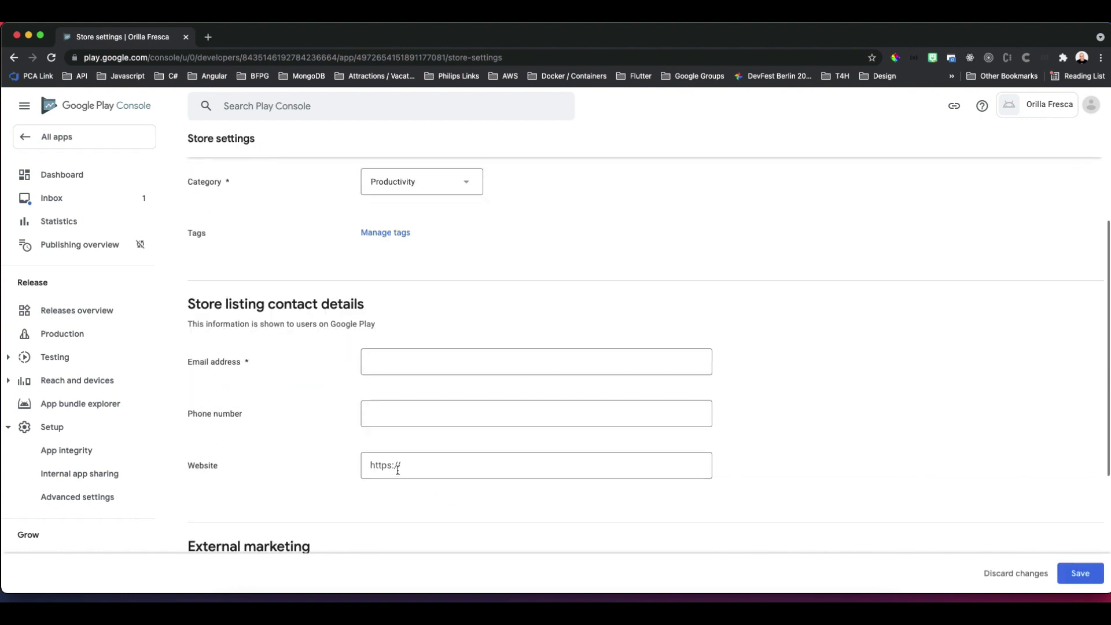
left_click(375, 364)
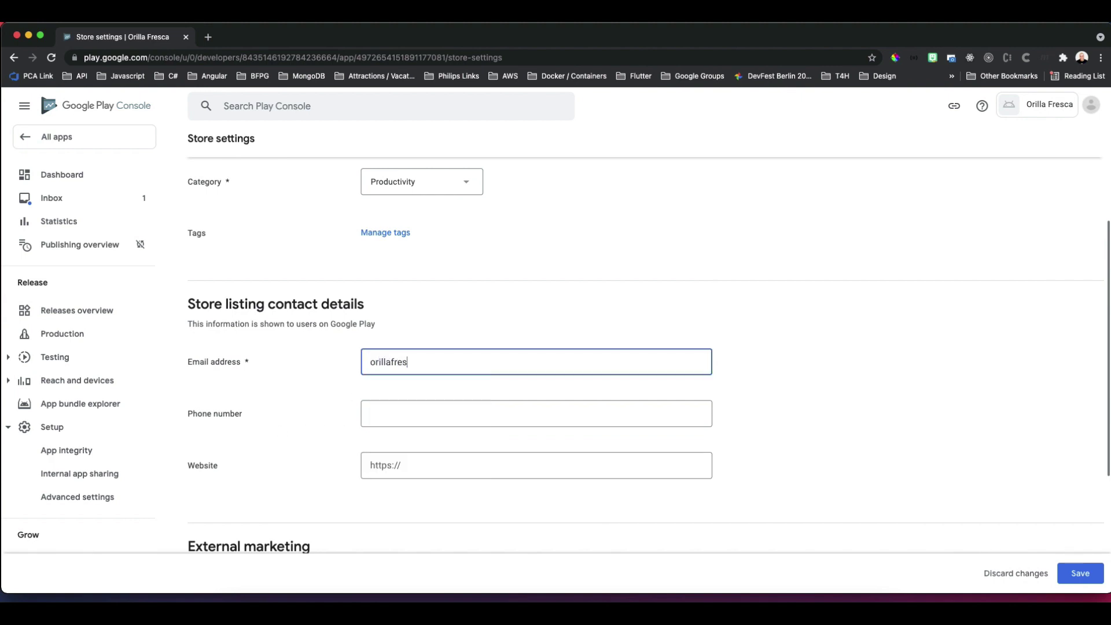
key("Tab")
key("Tab")
type("https://orillafresca")
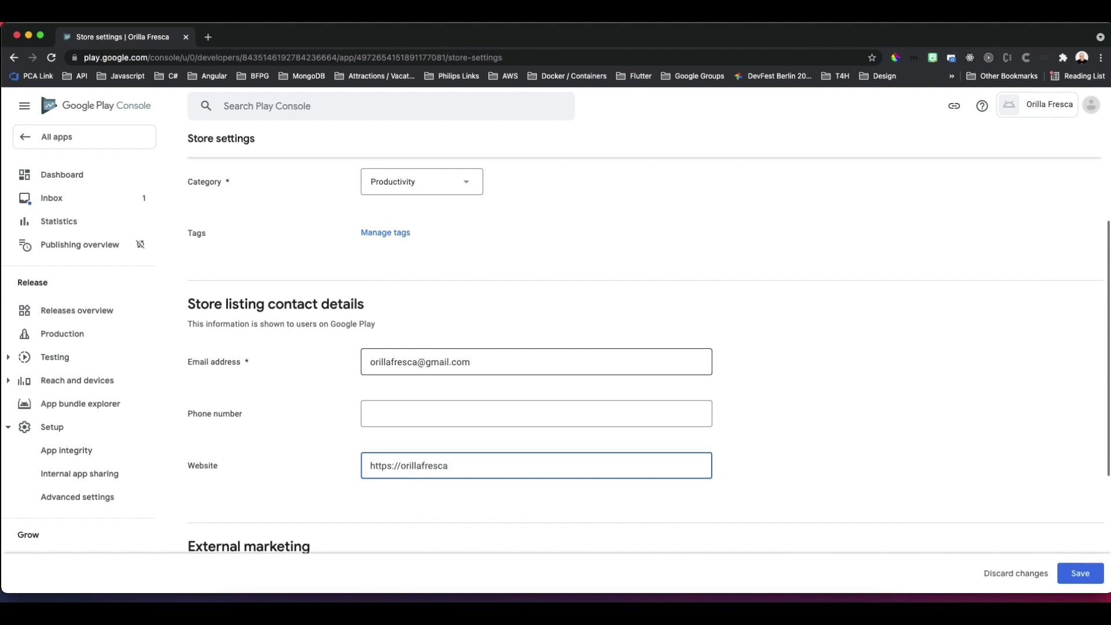
type(".com")
key("Tab")
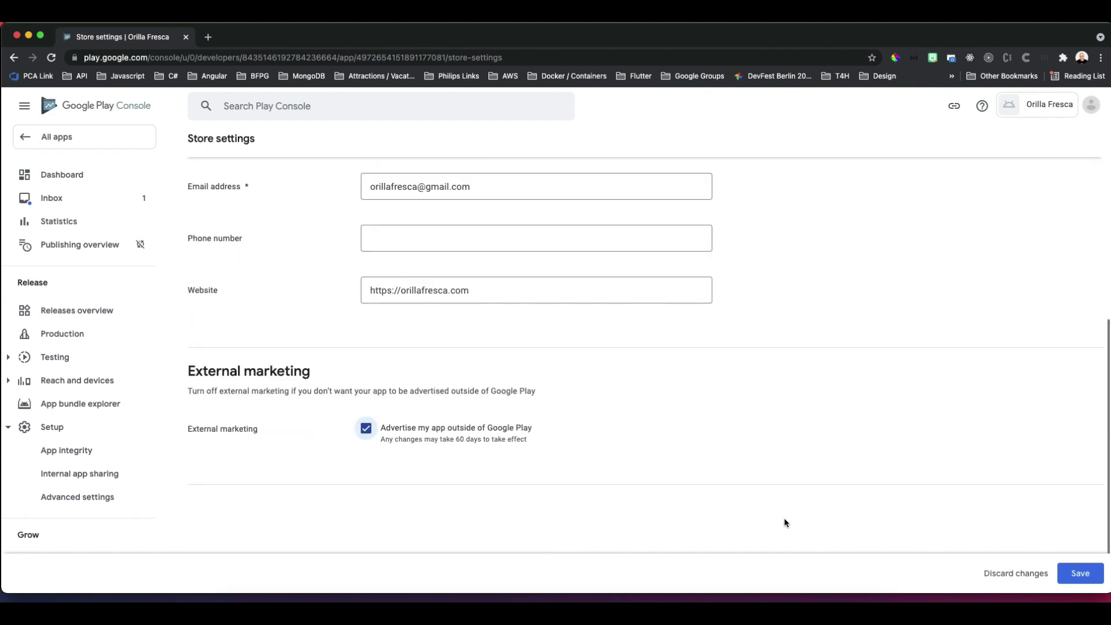
scroll(785, 523, "down", 1)
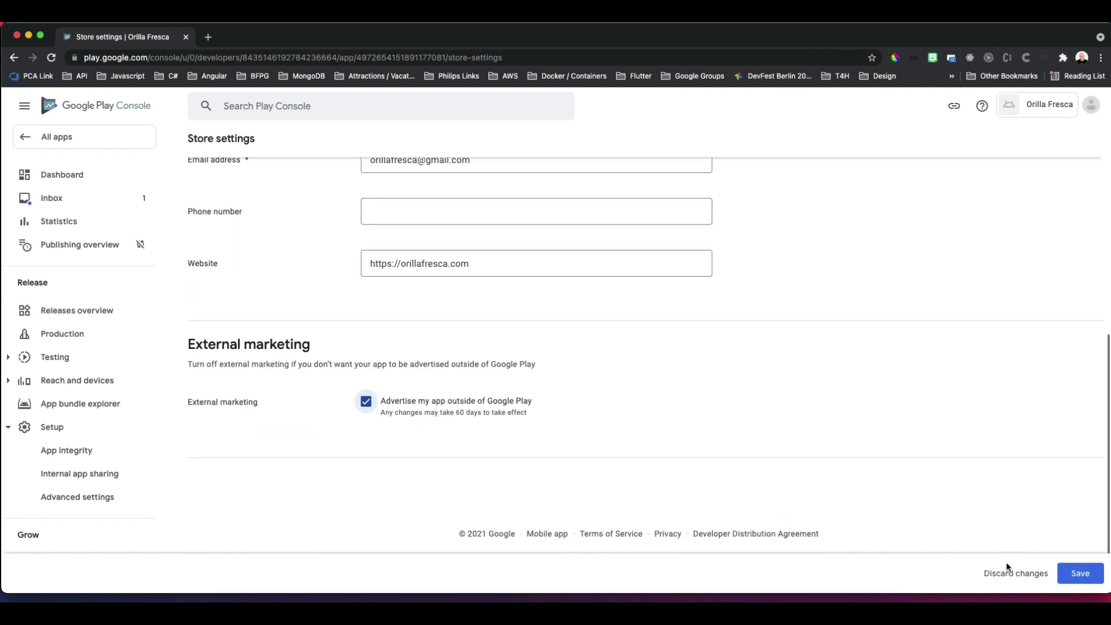
left_click(1073, 576)
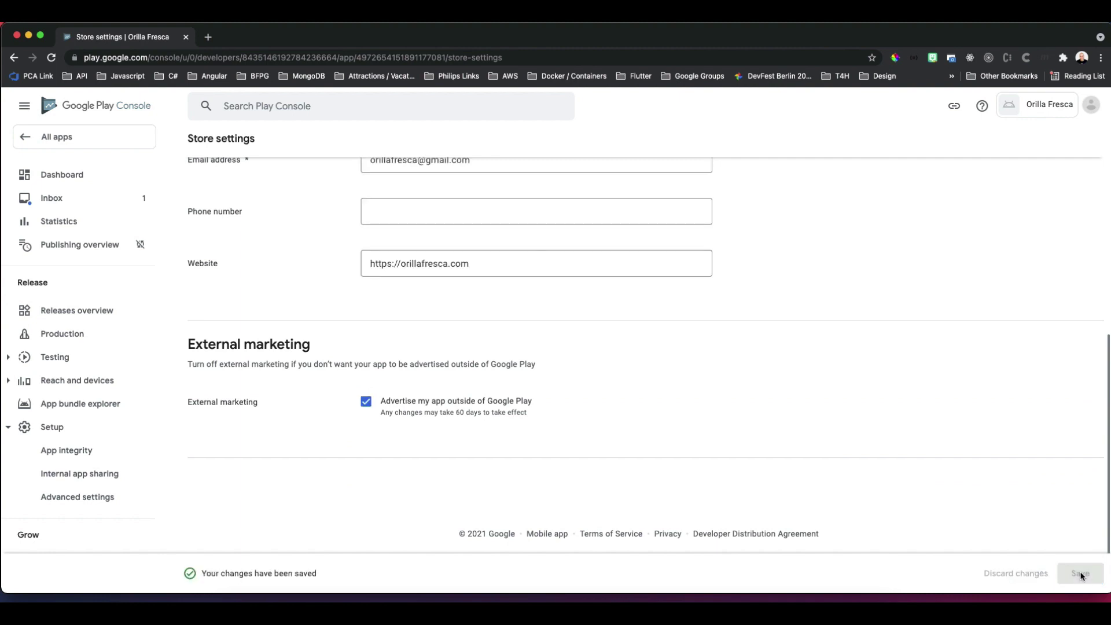
Fill the main store listing with short description 'Grocery and Produce App' and the Flutter grocery full description.
left_click(75, 176)
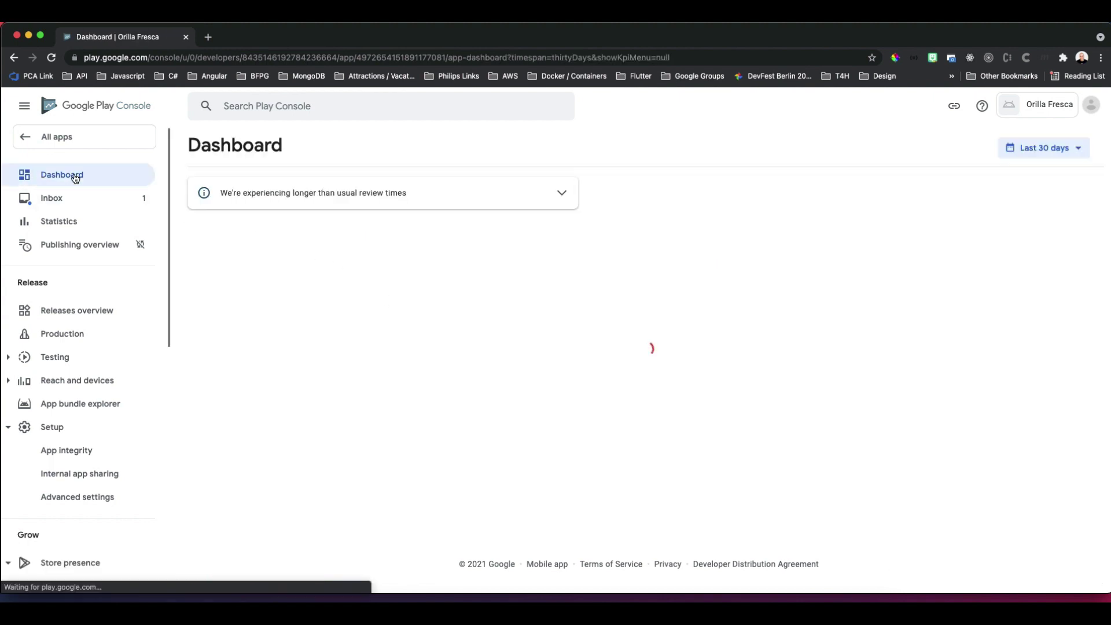
scroll(494, 550, "down", 5)
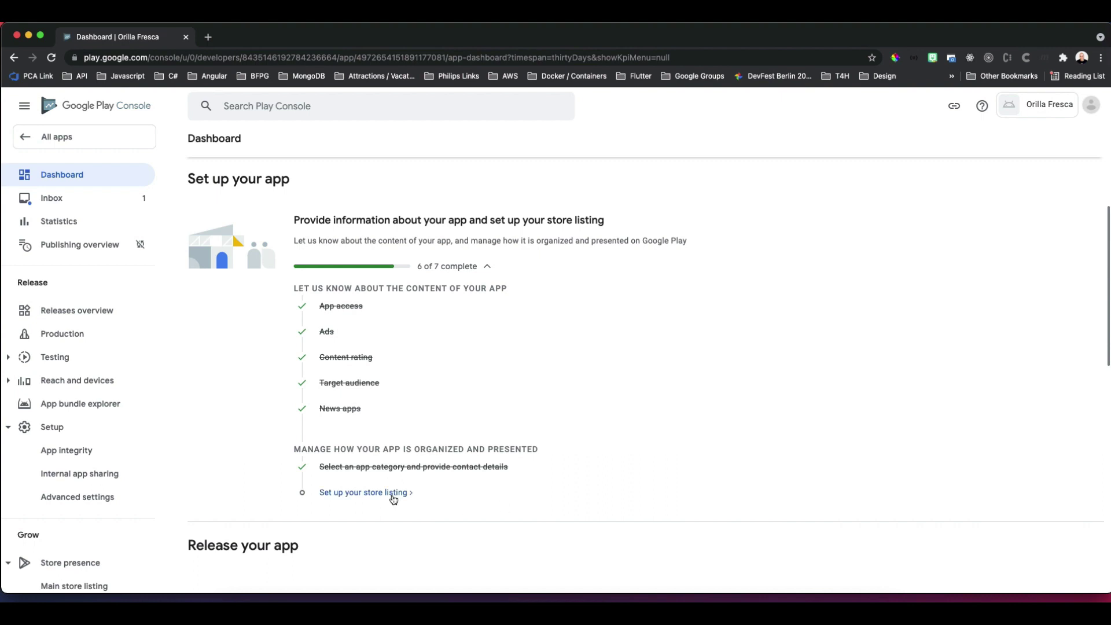
left_click(392, 493)
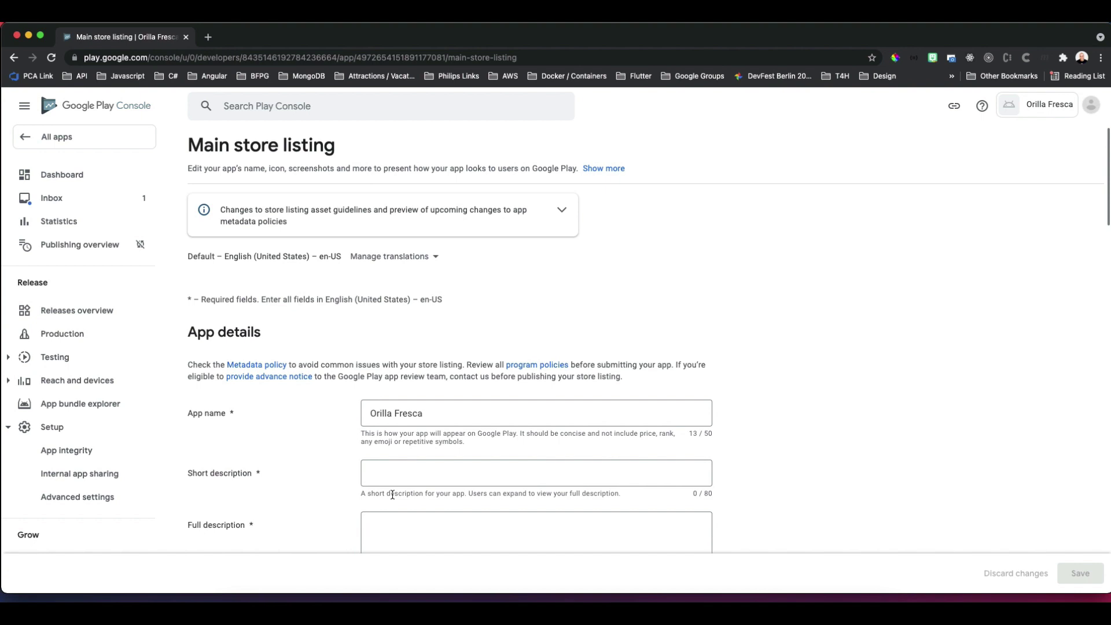
scroll(838, 477, "down", 3)
type("Grocery and Produce App")
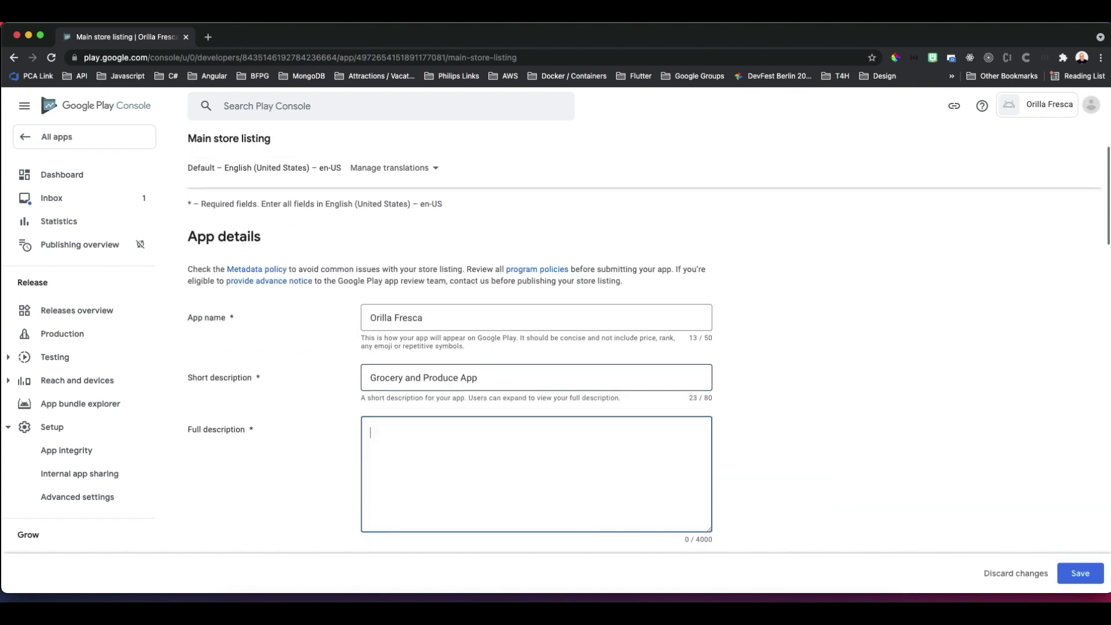
key("Tab")
type("This is a grocery and produce app developed in Flutter where users can find fresh food nearby.")
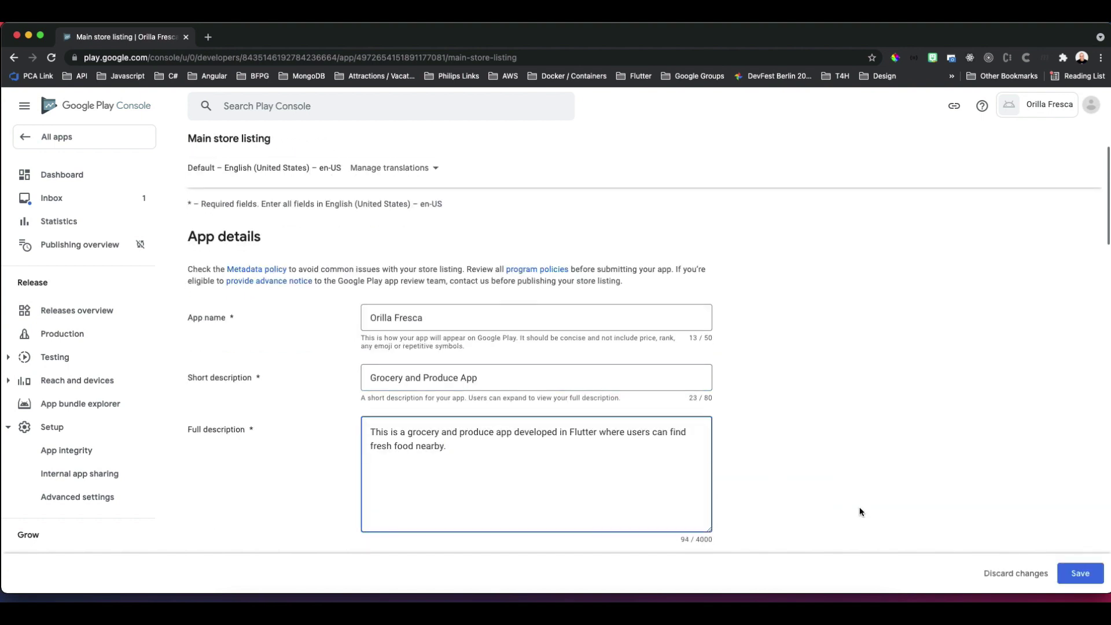
scroll(860, 511, "down", 6)
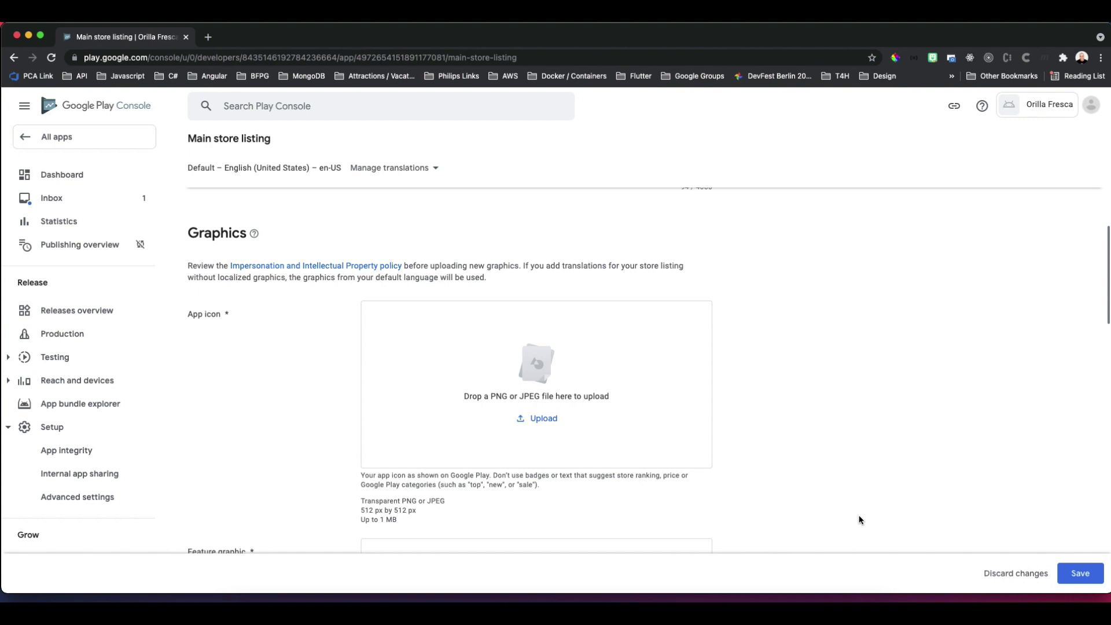
Upload logo.png as the app icon and banner.png as the feature graphic.
scroll(860, 519, "down", 1)
key("super+Tab")
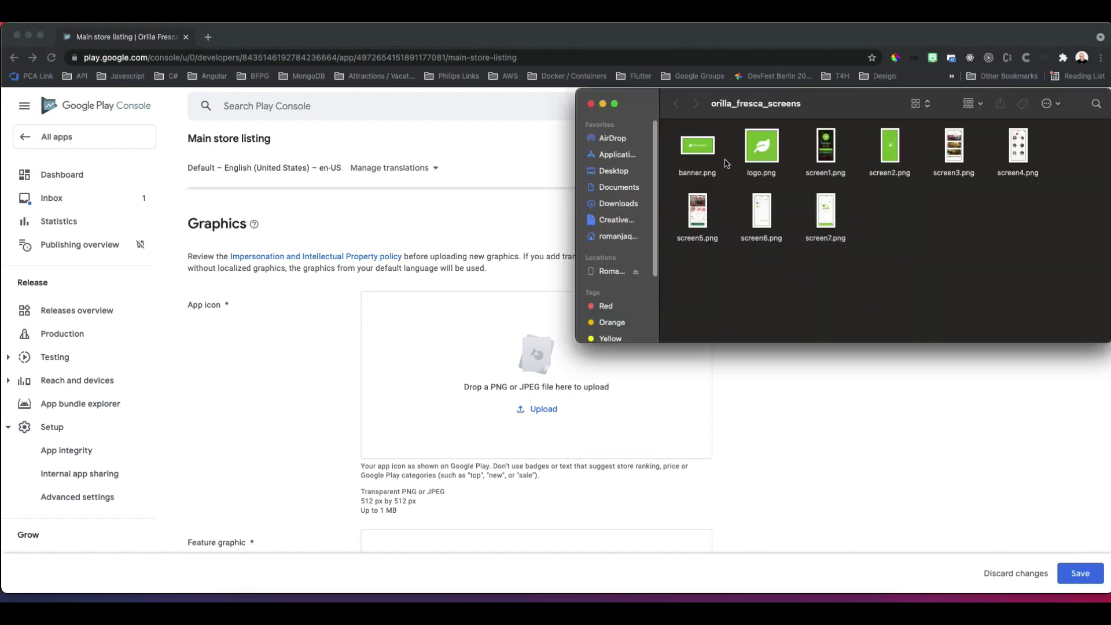
left_click(756, 174)
left_click_drag(756, 173, 538, 393)
scroll(1109, 276, "down", 5)
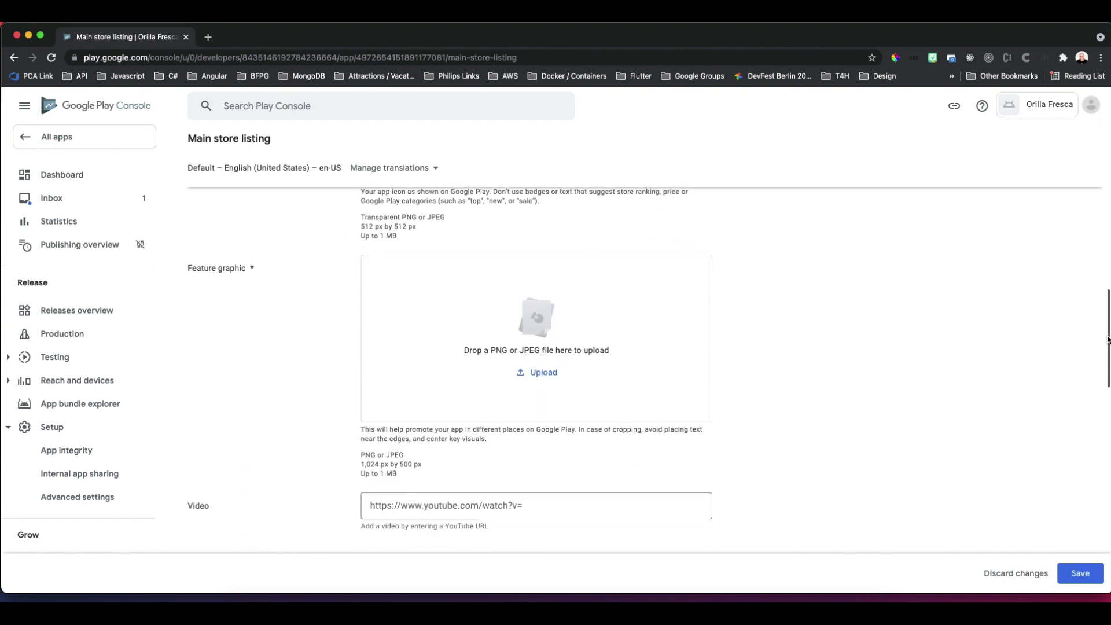
key("super+Tab")
left_click_drag(697, 148, 486, 329)
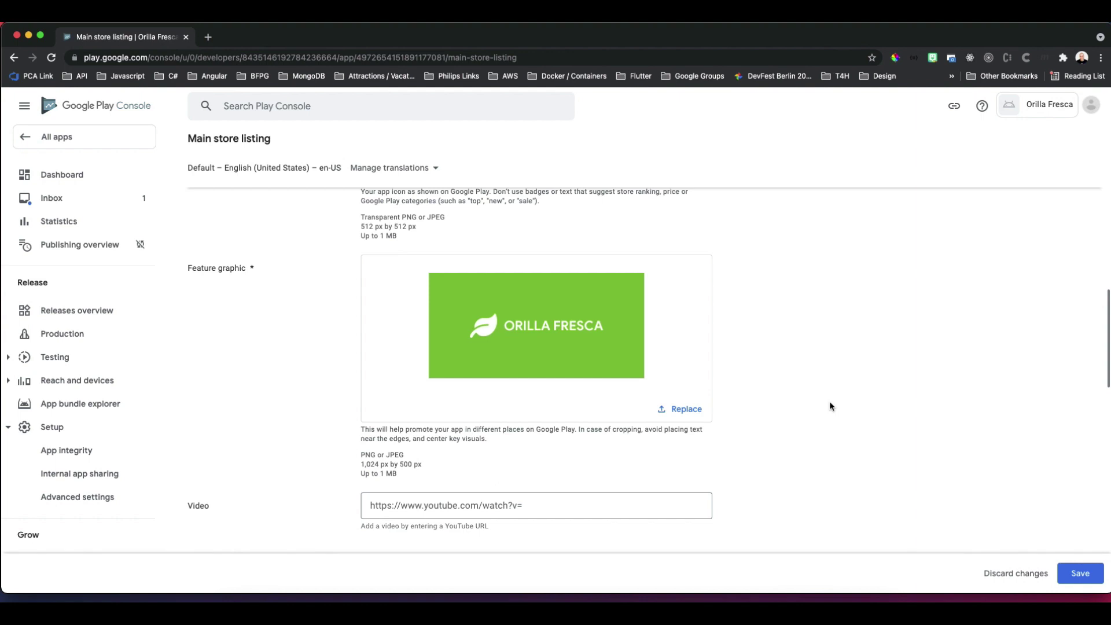
Upload the seven screen images as phone screenshots.
scroll(822, 438, "down", 2)
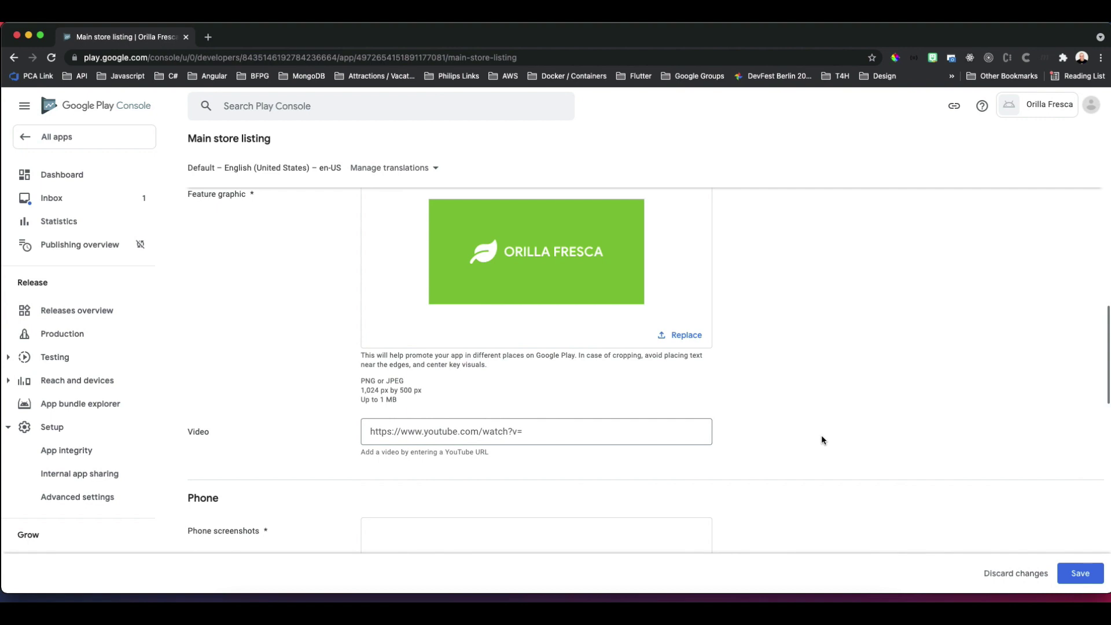
scroll(821, 435, "down", 5)
key("super+Tab")
left_click_drag(1040, 232, 836, 197)
left_click(761, 211, "super")
left_click(698, 212, "super")
left_click_drag(763, 213, 481, 339)
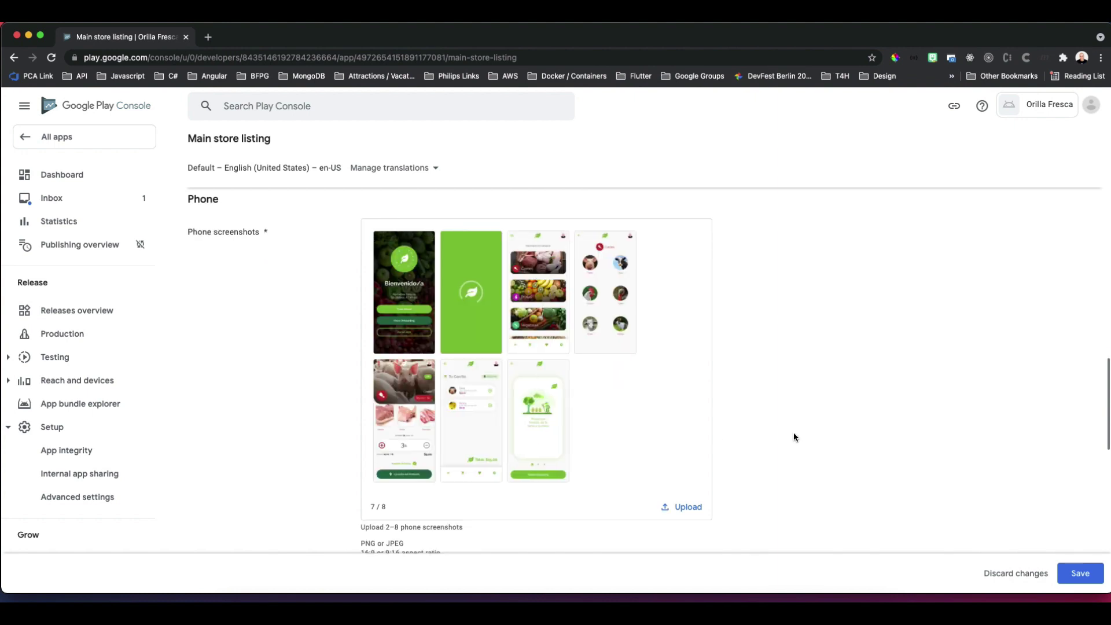
scroll(781, 461, "down", 5)
scroll(780, 461, "down", 10)
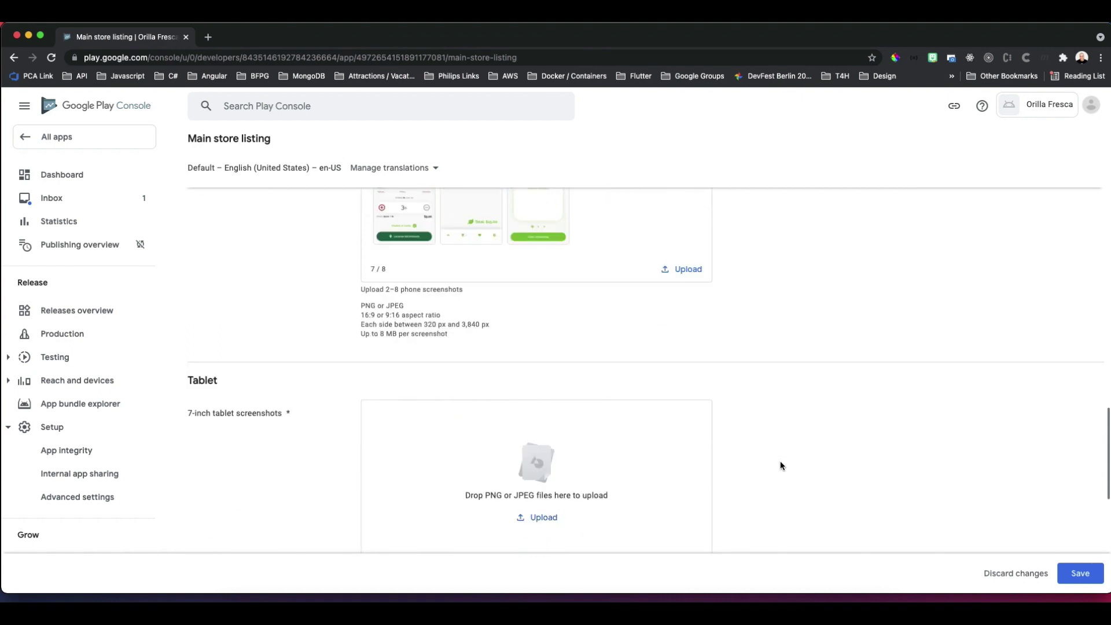
Save the store listing changes and go back to the app dashboard.
left_click(1080, 575)
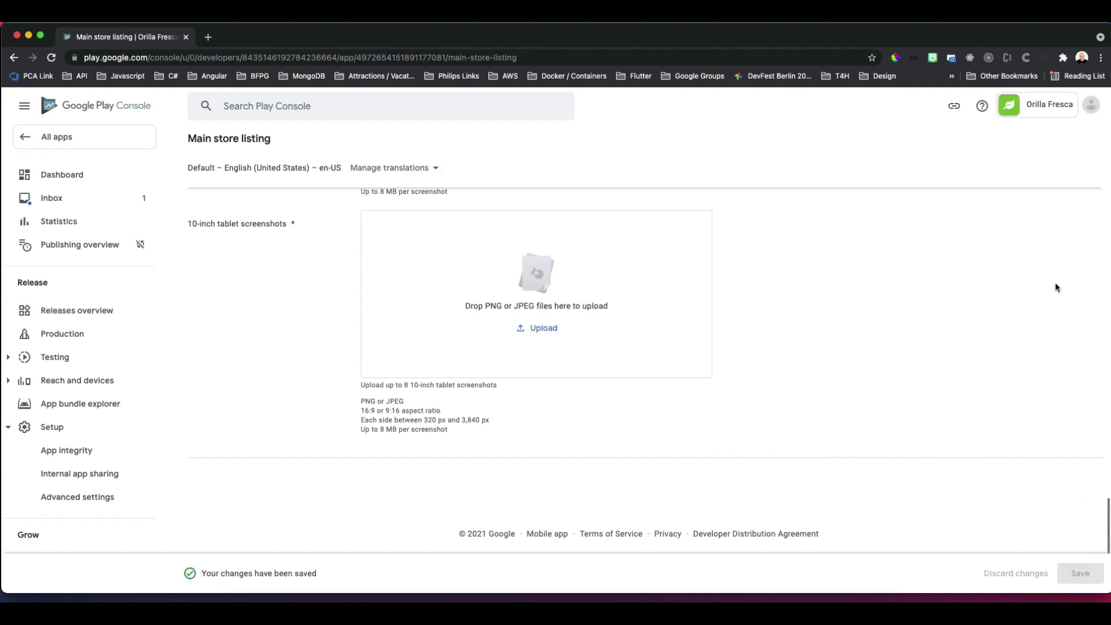
left_click(62, 174)
scroll(675, 527, "down", 2)
scroll(676, 527, "down", 5)
scroll(675, 527, "down", 4)
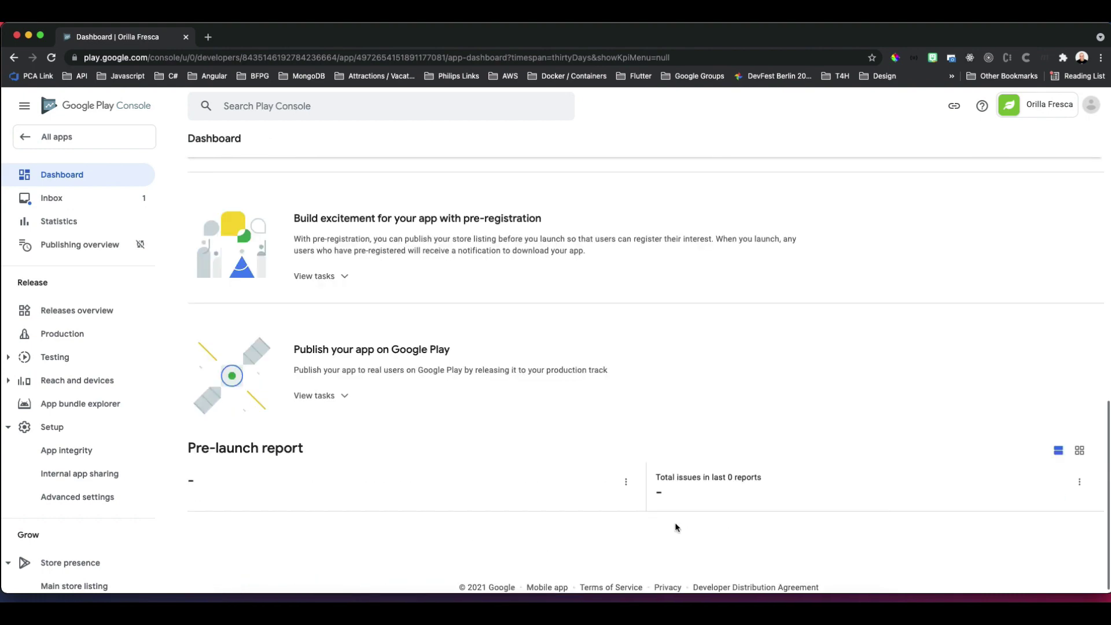
scroll(675, 526, "up", 6)
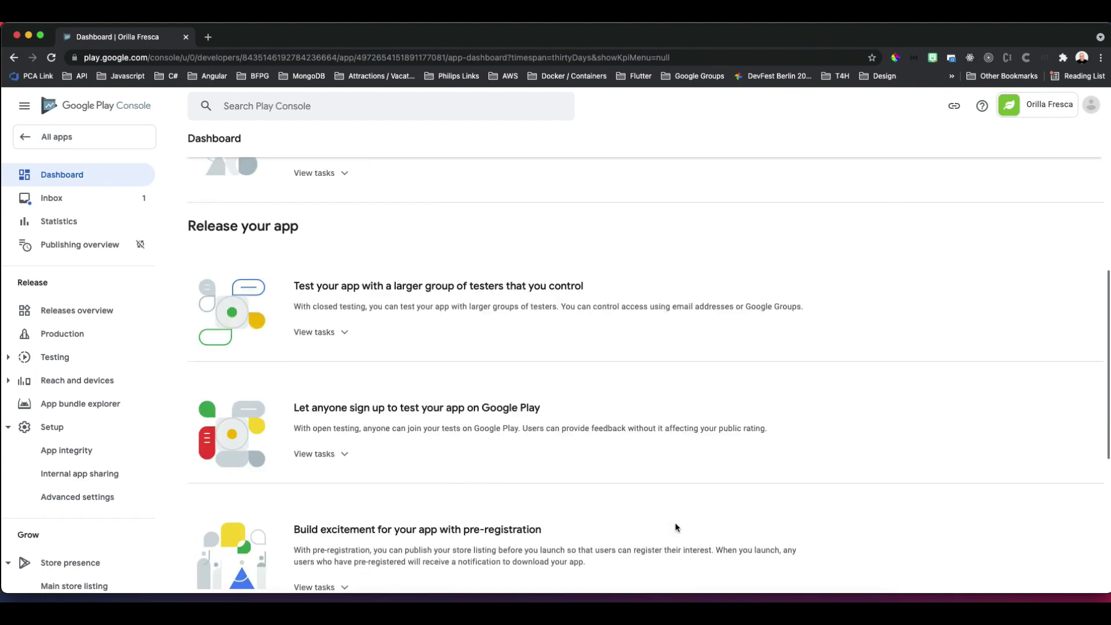
scroll(675, 526, "up", 5)
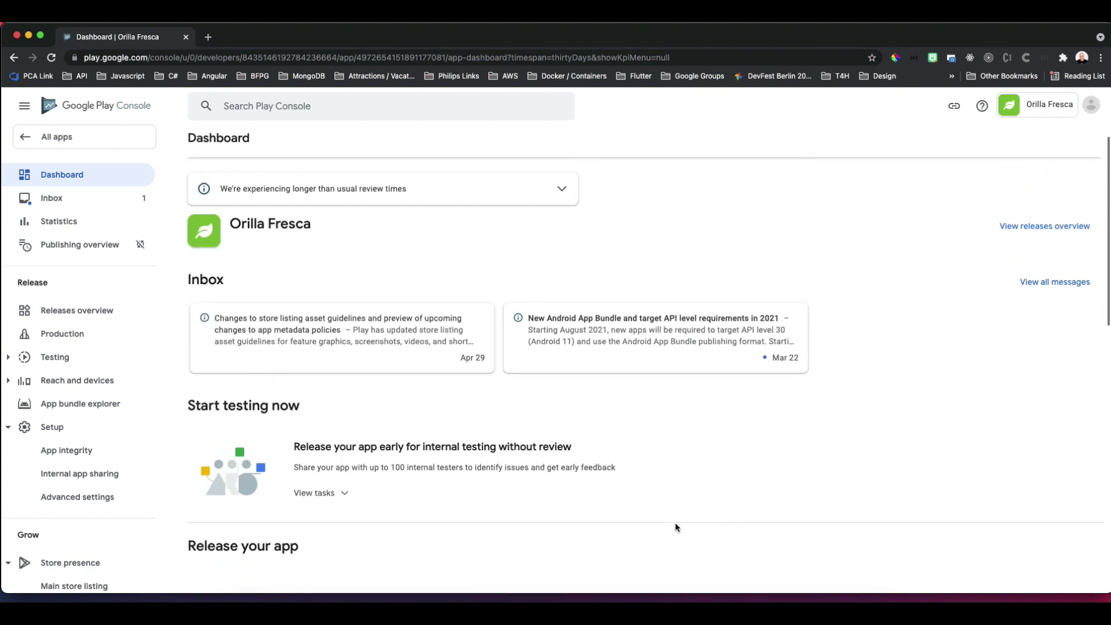
scroll(675, 527, "down", 3)
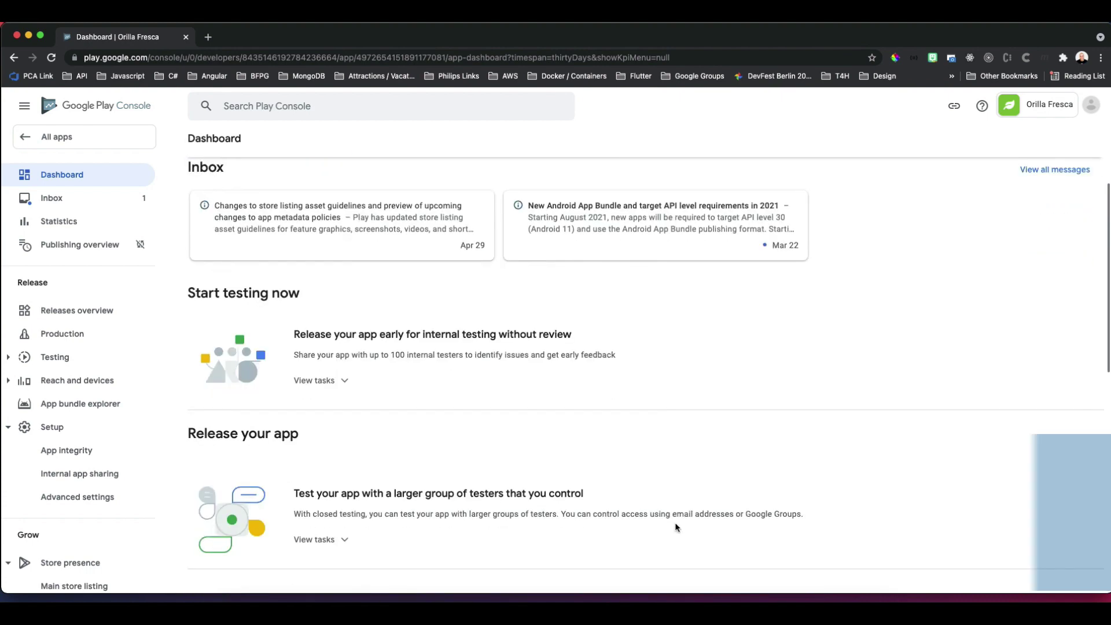
Expand the testing tasks, start a new release, then switch to the Production track.
left_click(315, 508)
scroll(594, 516, "down", 2)
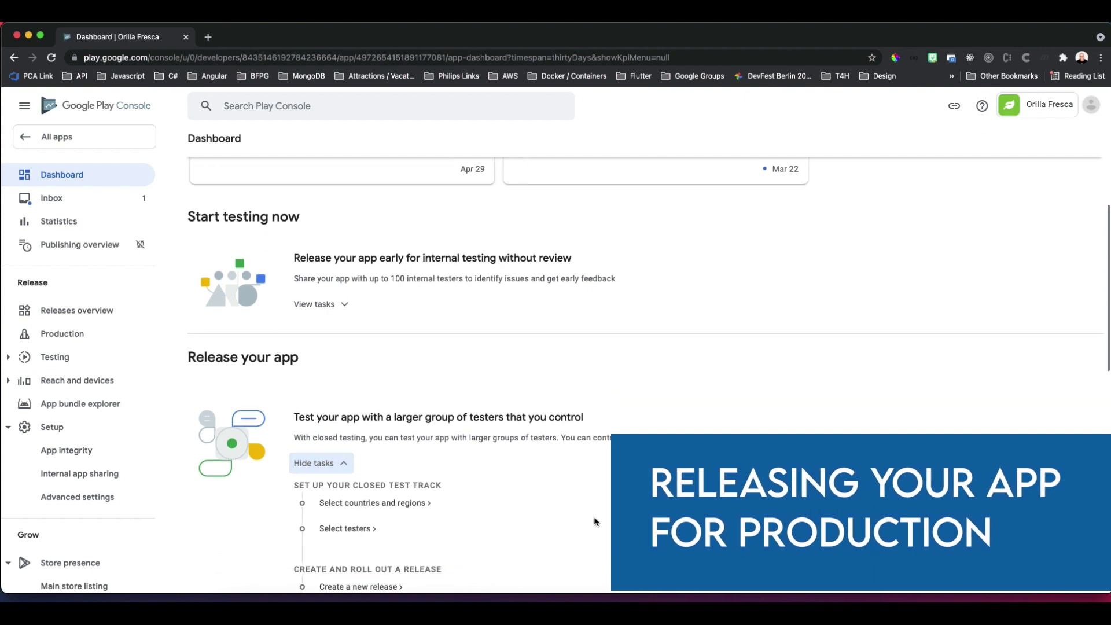
scroll(594, 516, "down", 2)
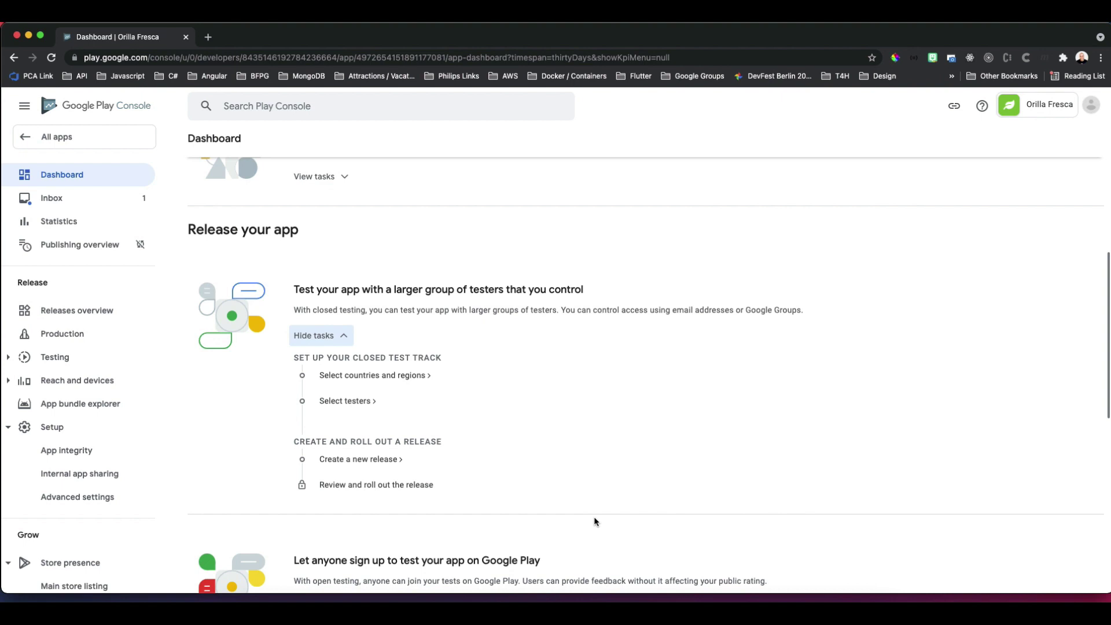
scroll(593, 521, "down", 1)
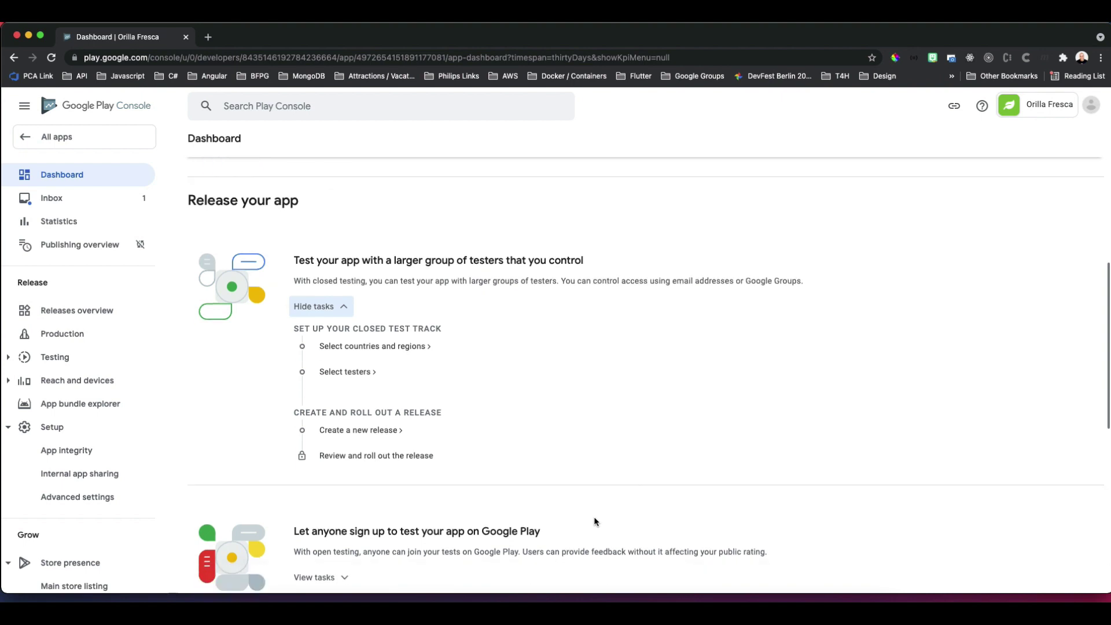
left_click(369, 430)
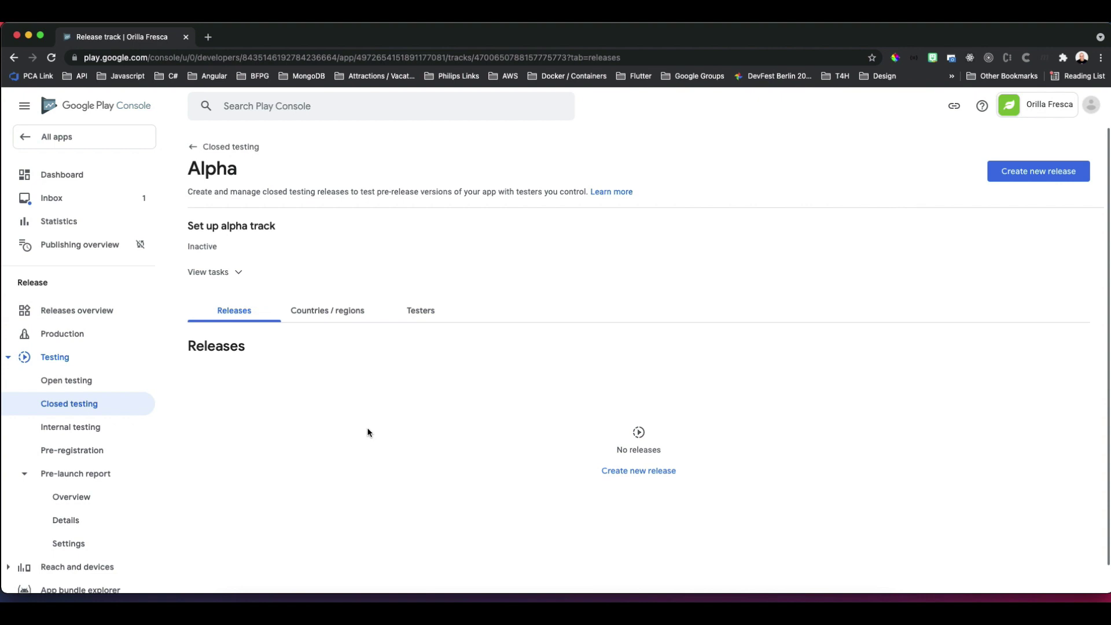
left_click(69, 339)
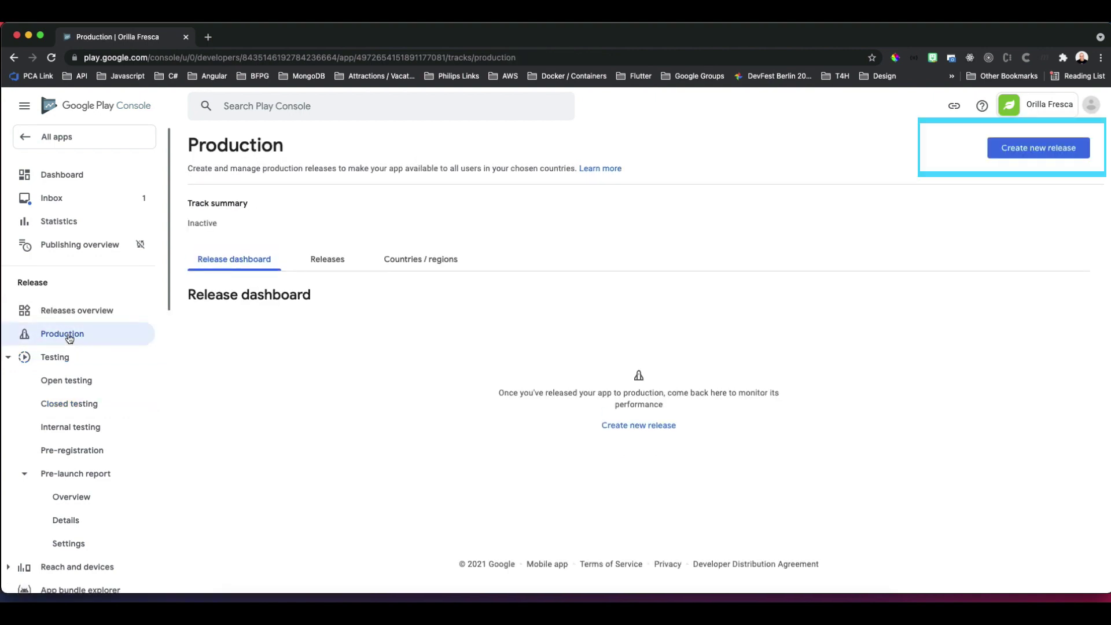
Create a new production release and accept Play App Signing.
left_click(1045, 150)
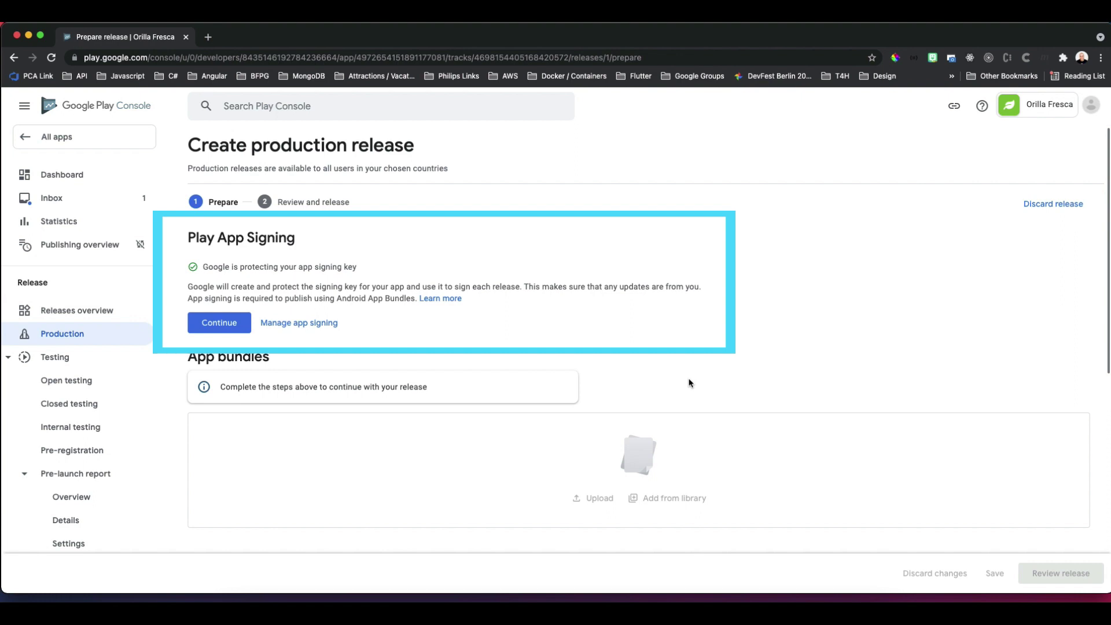
left_click(221, 329)
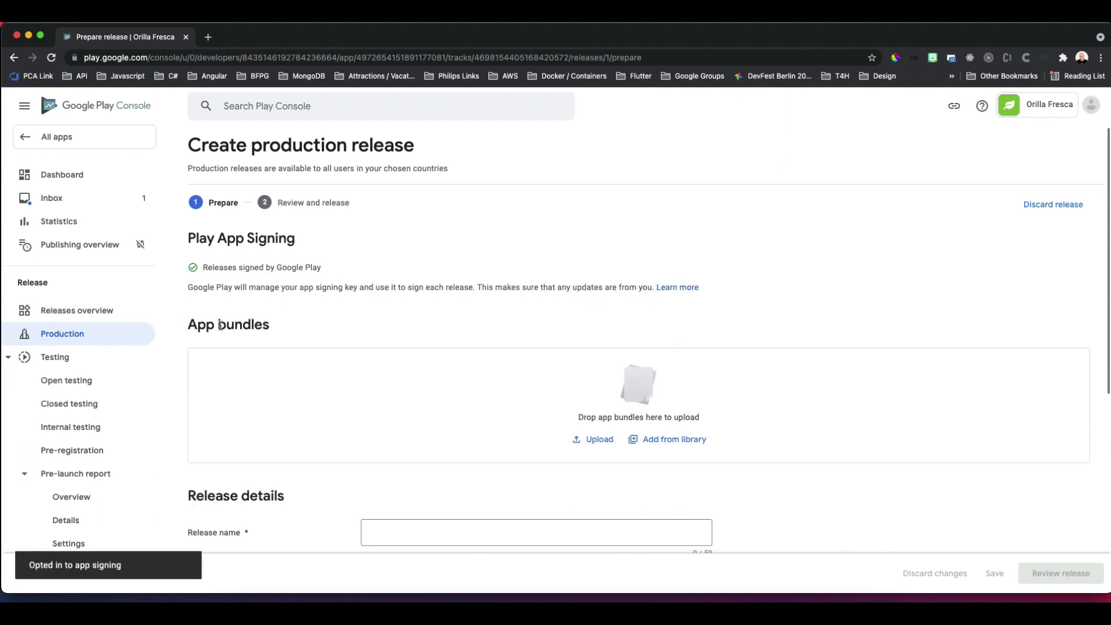
scroll(822, 446, "down", 2)
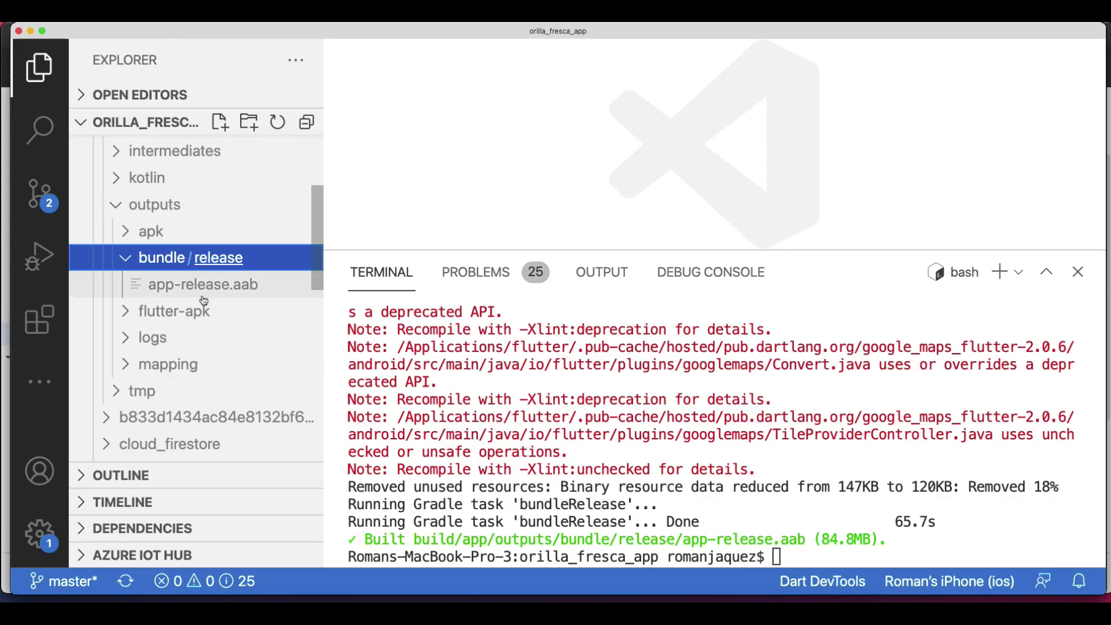
Upload app-release.aab from Finder to the production release, adding bundle version 1 (1.0.0).
right_click(208, 289)
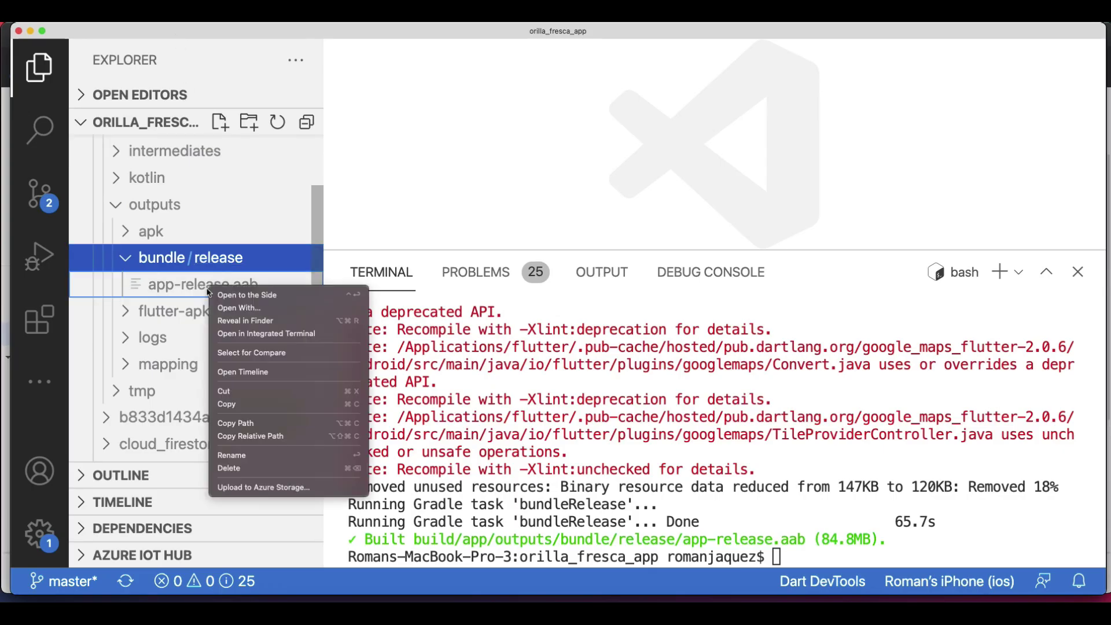
left_click(253, 322)
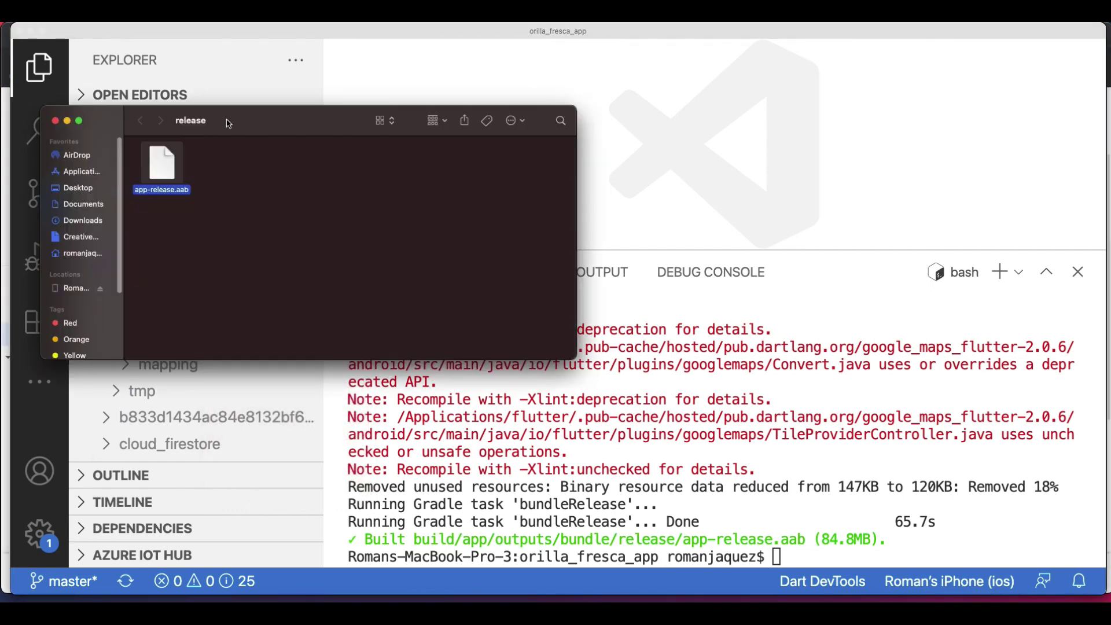
left_click(29, 31)
left_click_drag(239, 125, 759, 179)
left_click_drag(679, 225, 470, 350)
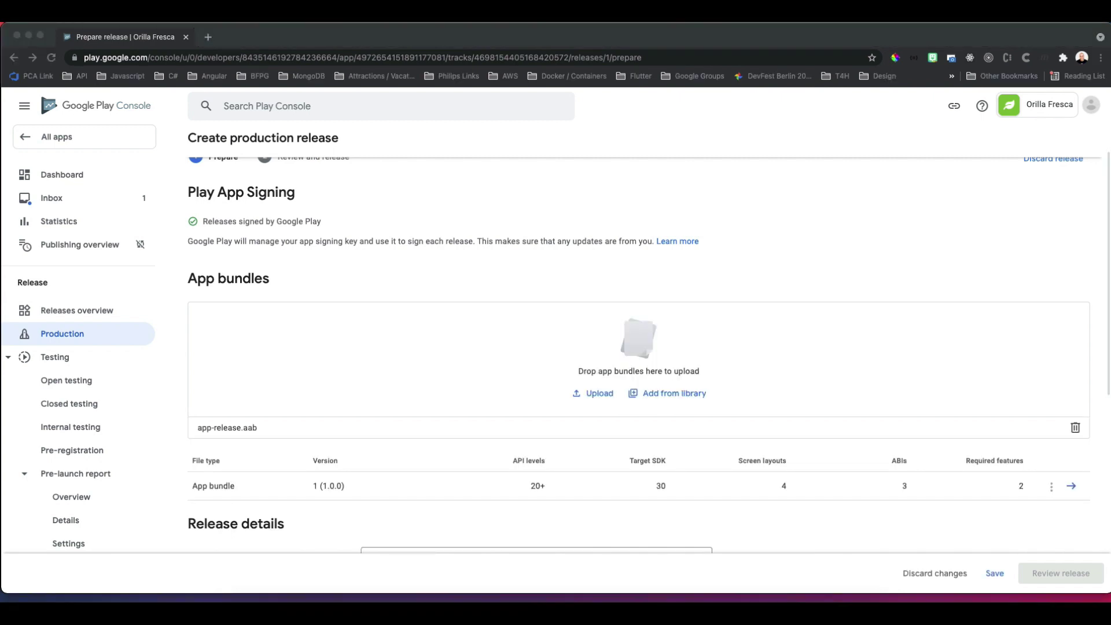
Replace the placeholder release notes with 'Orilla Fresca v1.0' and save the release draft.
left_click(339, 286)
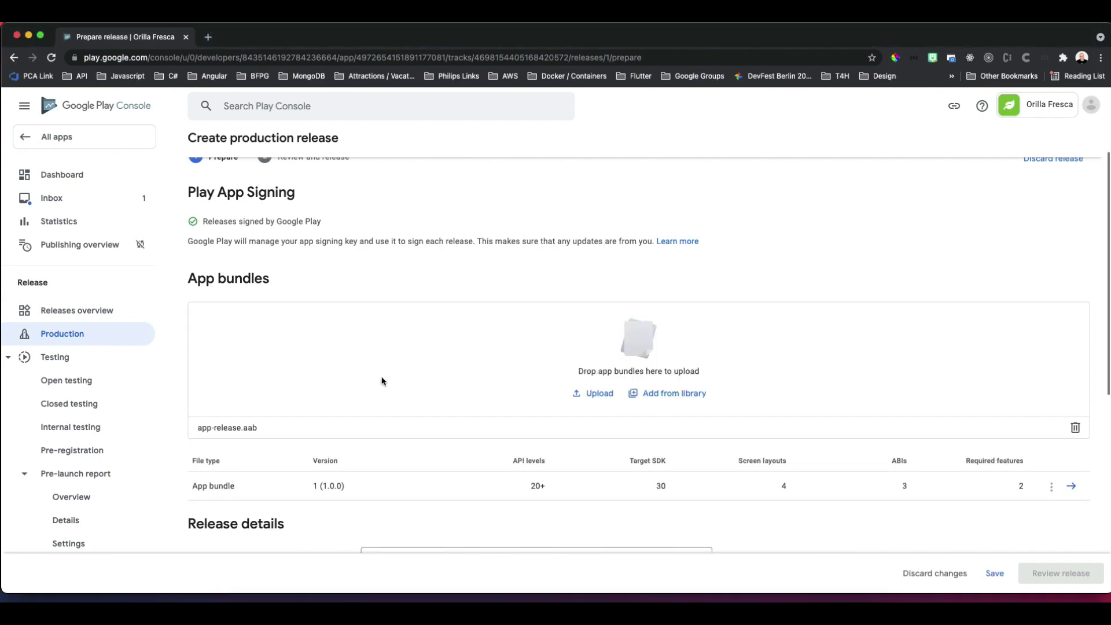
scroll(381, 380, "down", 1)
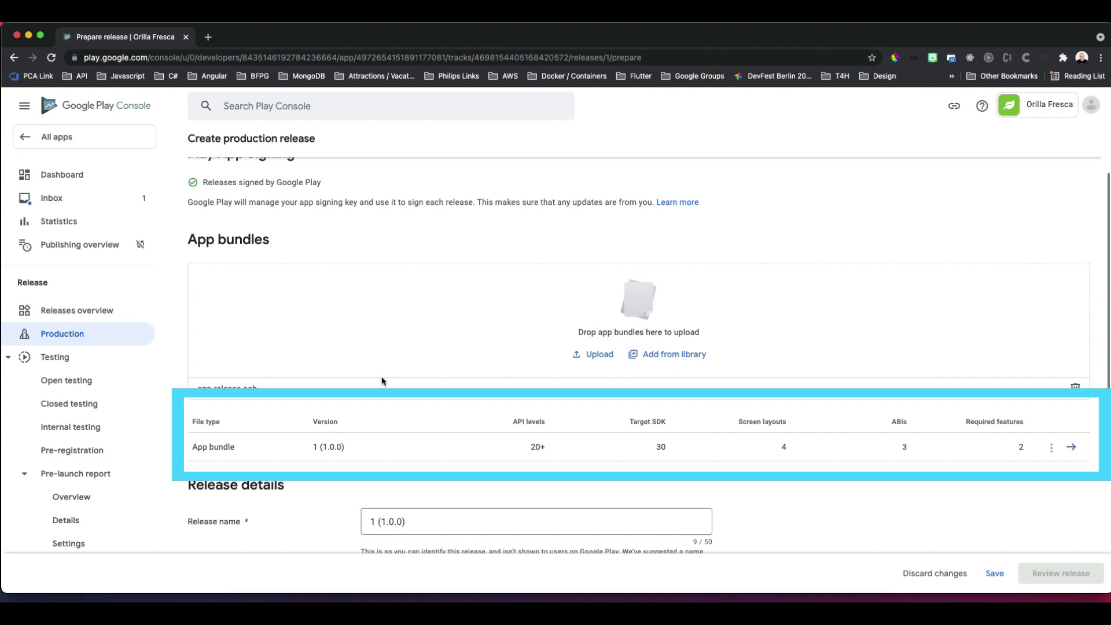
scroll(381, 379, "down", 5)
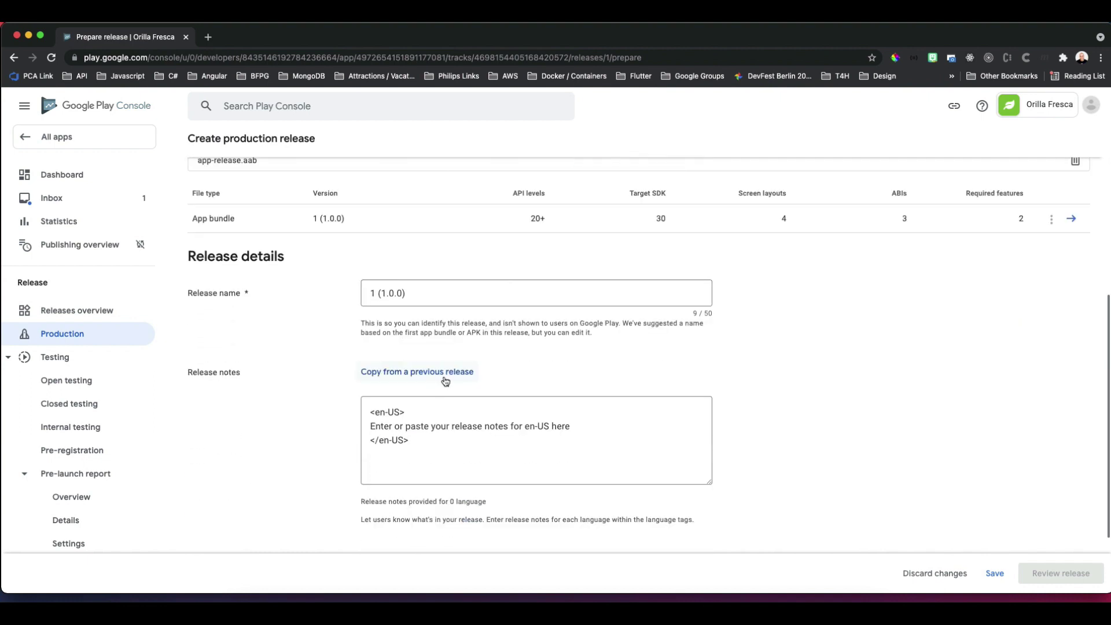
left_click_drag(373, 427, 588, 431)
type("Orilla Fresca v1.0")
scroll(616, 446, "down", 1)
scroll(875, 438, "down", 1)
left_click(993, 573)
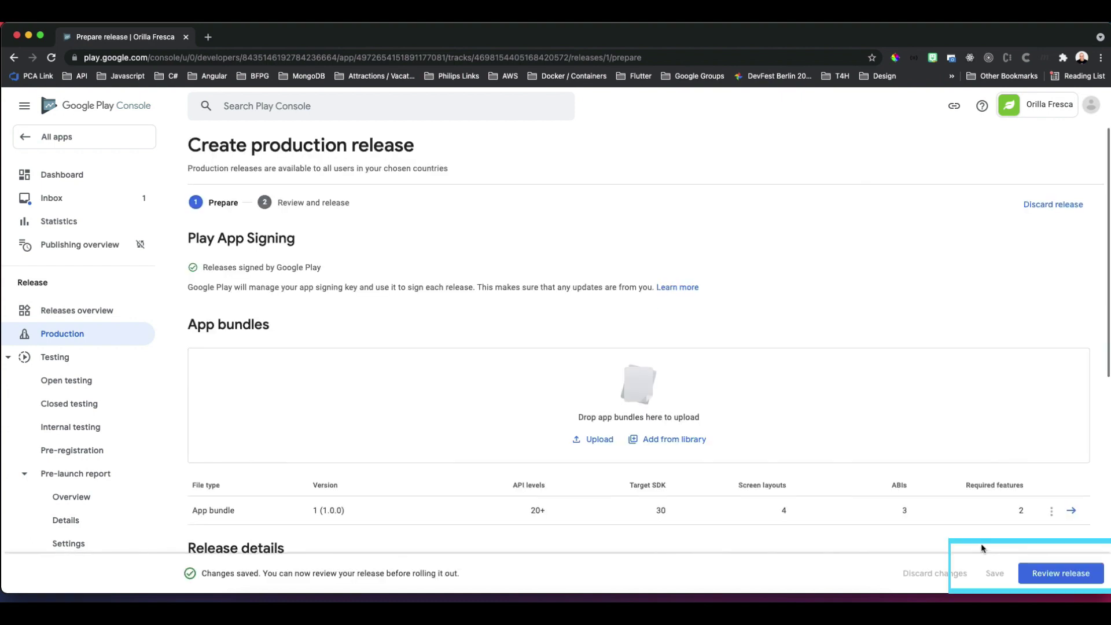
Add all 176 countries/regions plus Rest of World to the Production track, 177 in total.
scroll(75, 347, "down", 3)
left_click(63, 184)
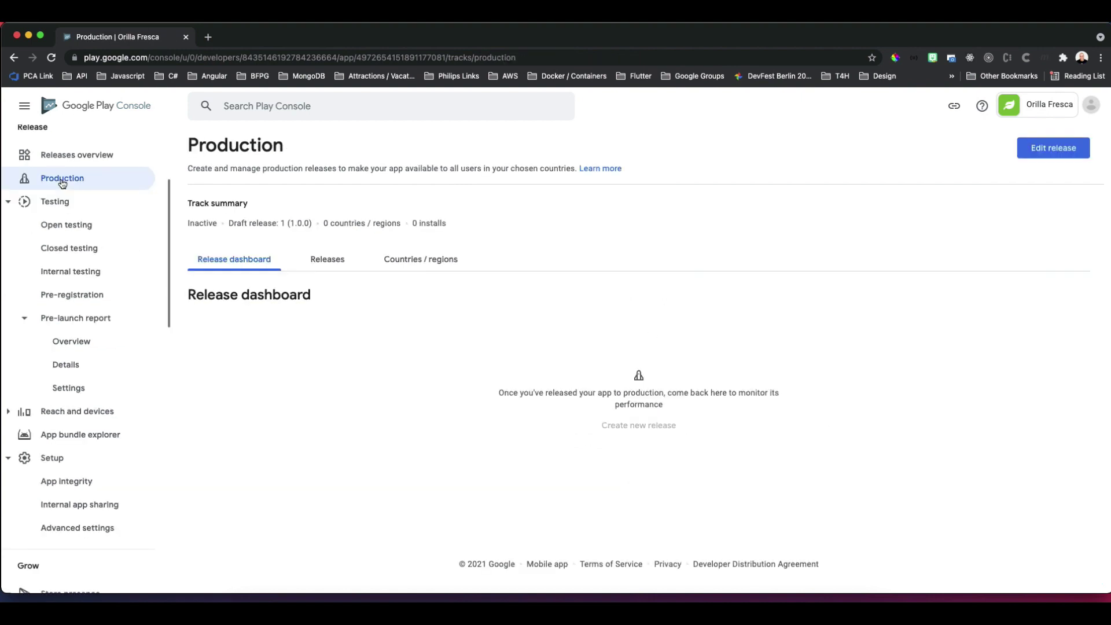
left_click(408, 263)
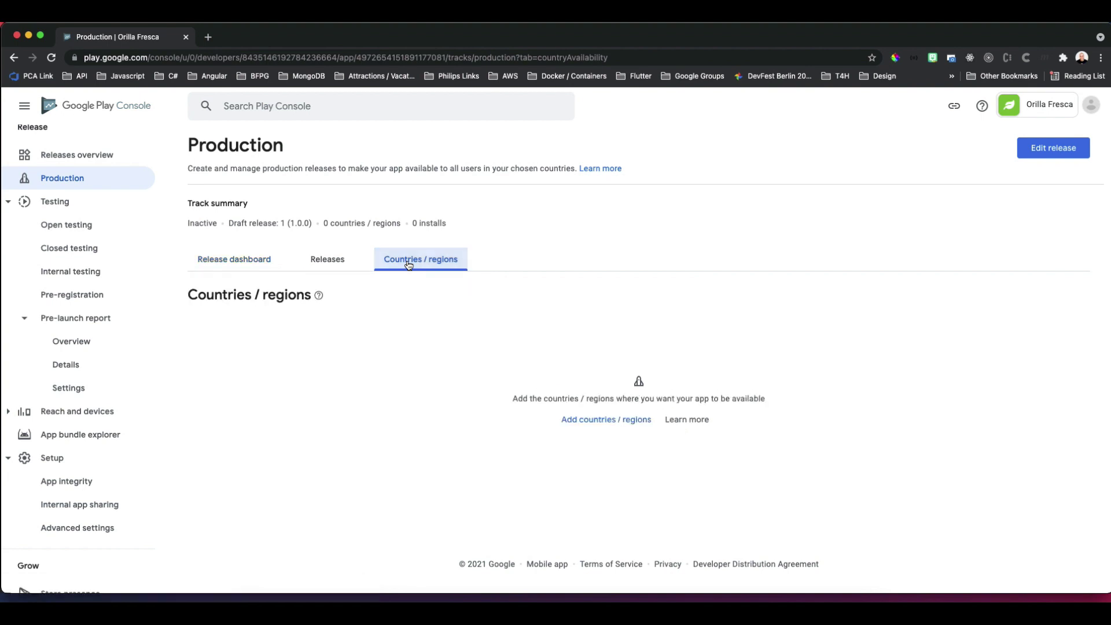
left_click(607, 421)
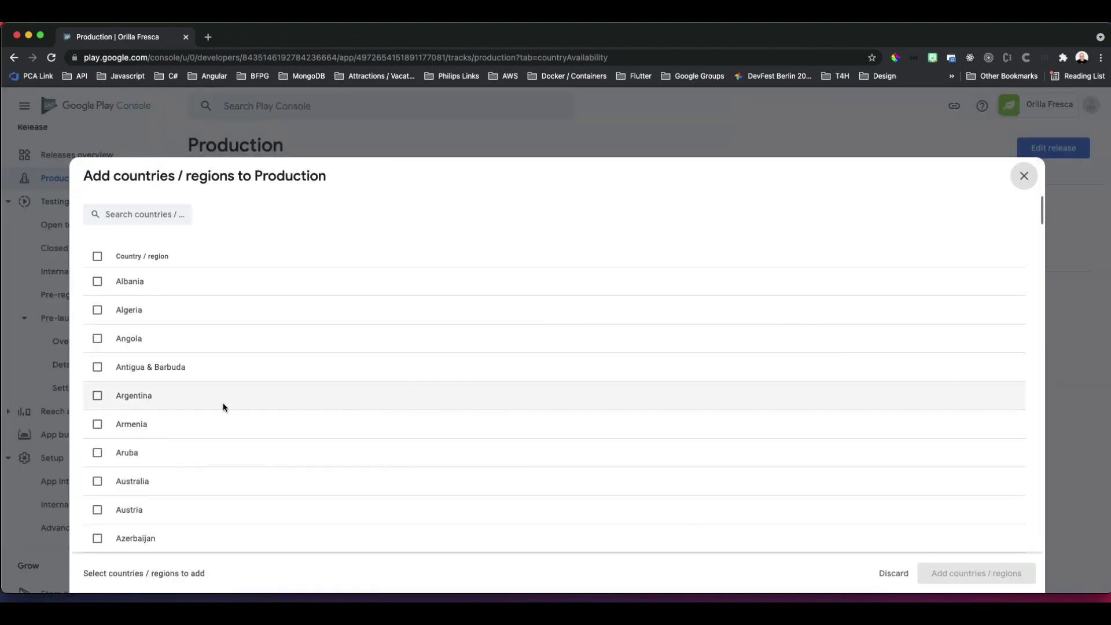
scroll(436, 439, "down", 2)
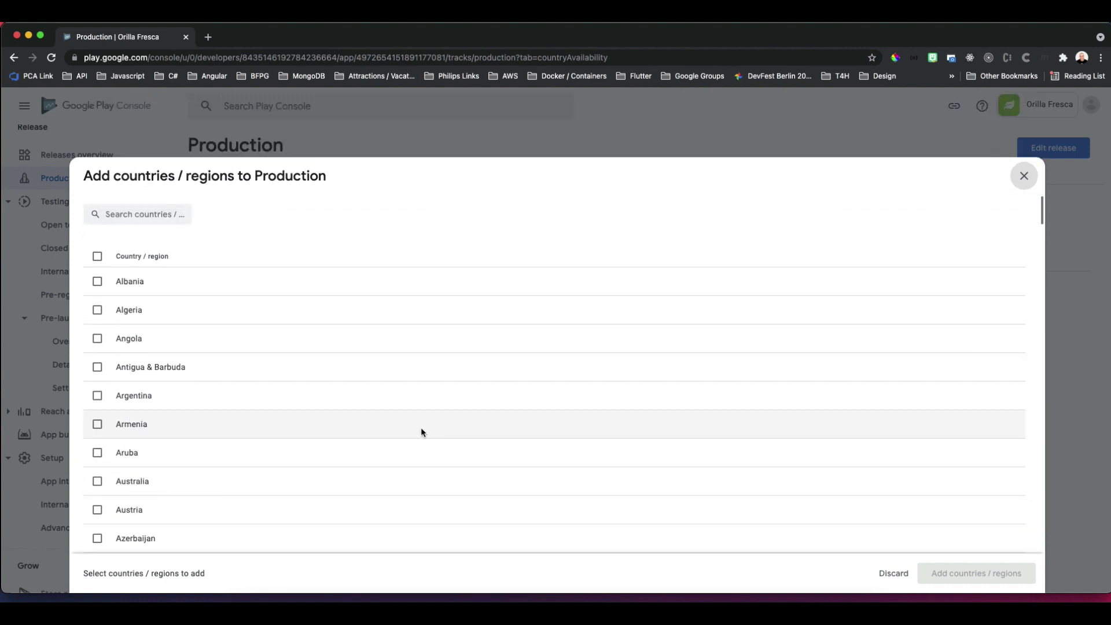
left_click(97, 256)
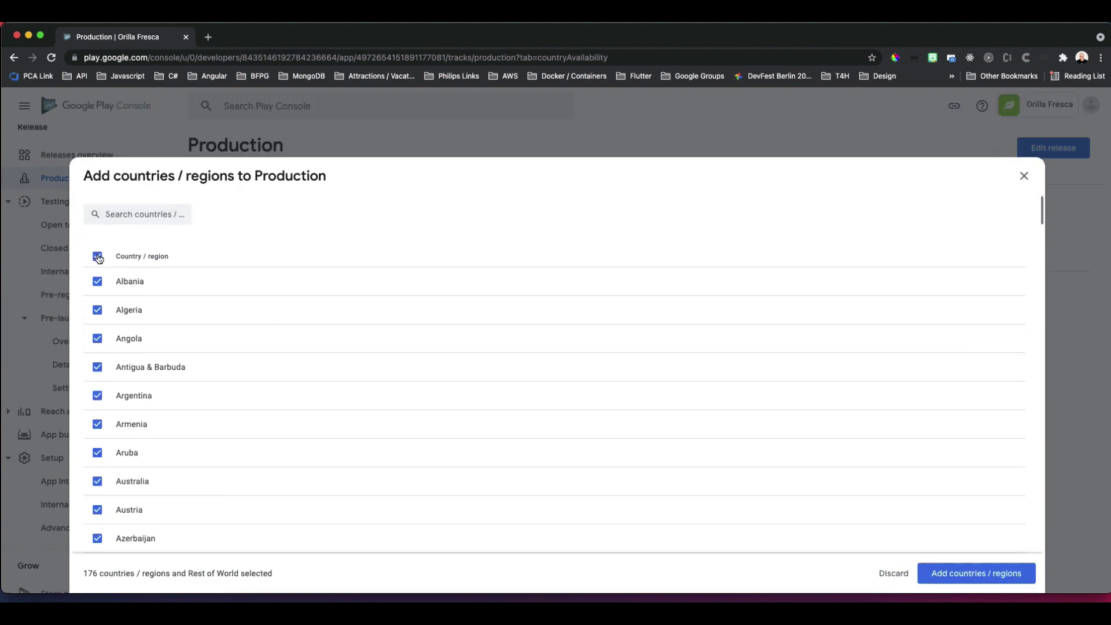
left_click(954, 575)
left_click(646, 366)
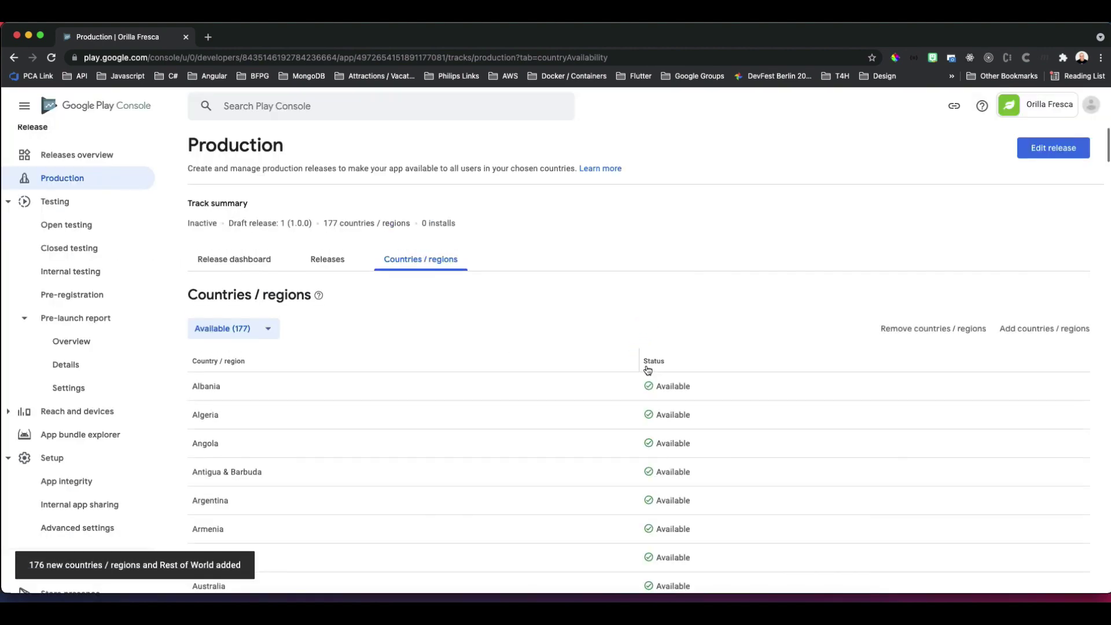
Review draft release 1 (1.0.0), check its warning, and start the rollout to Production.
left_click(305, 266)
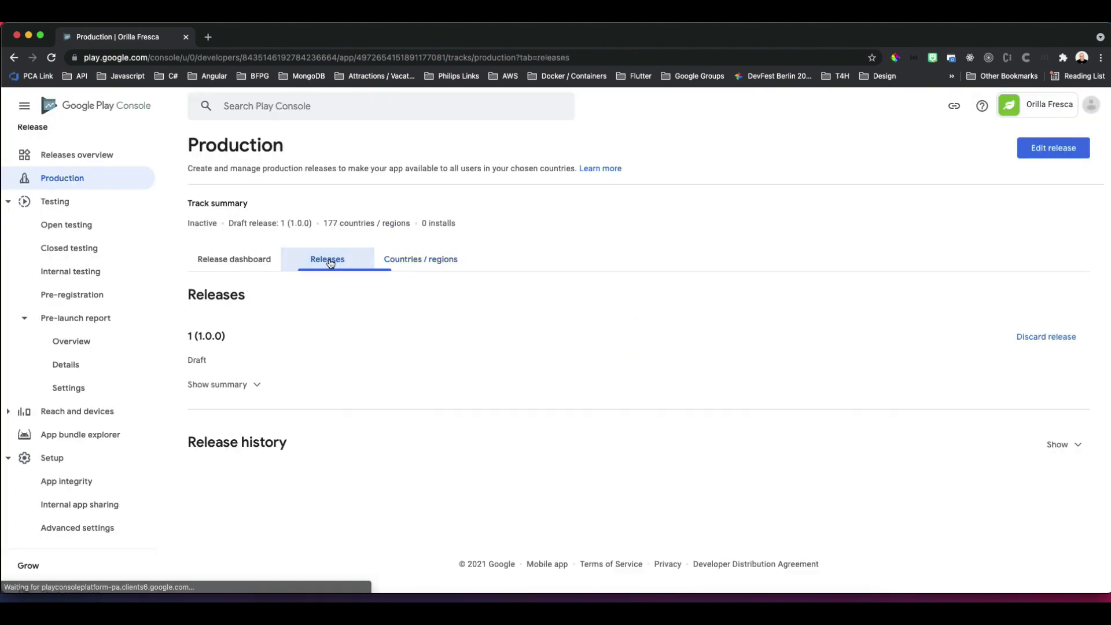
left_click(1054, 147)
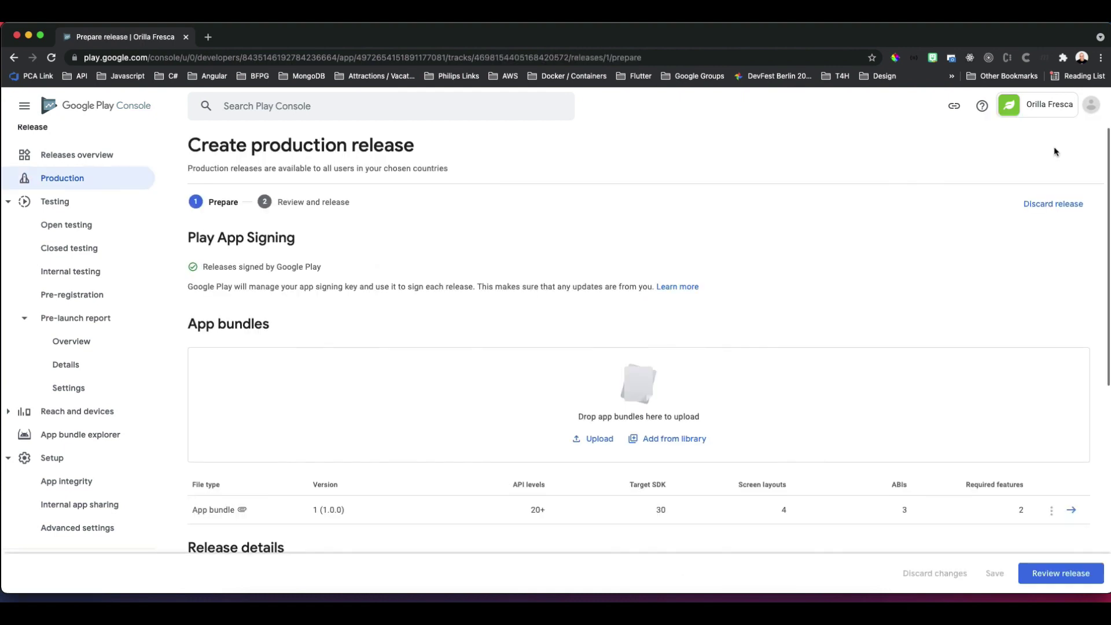
left_click(1081, 573)
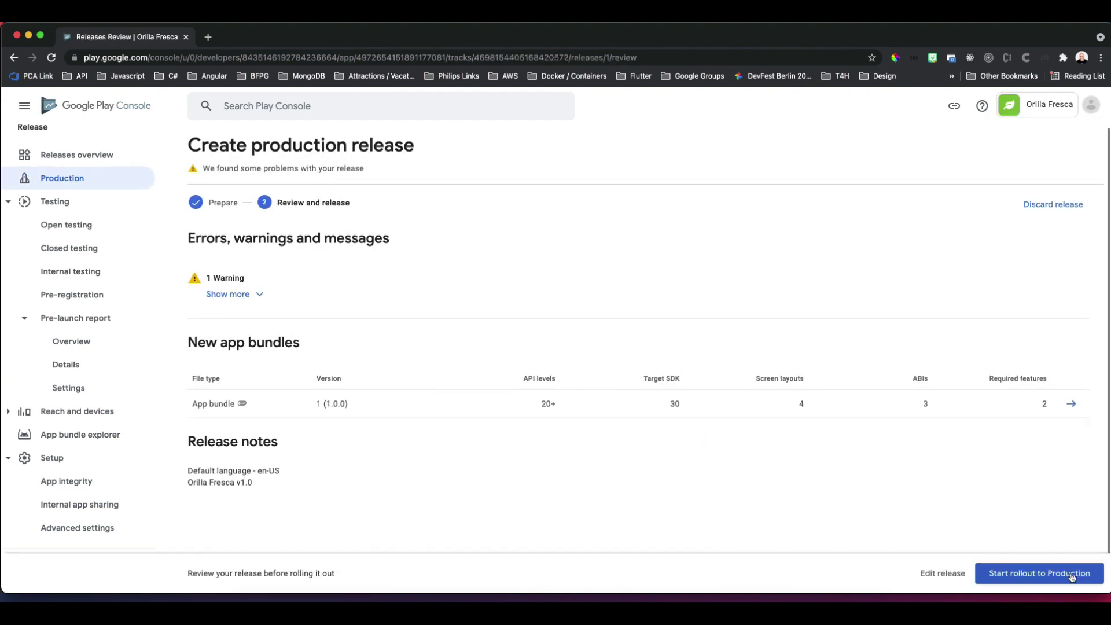
left_click(259, 298)
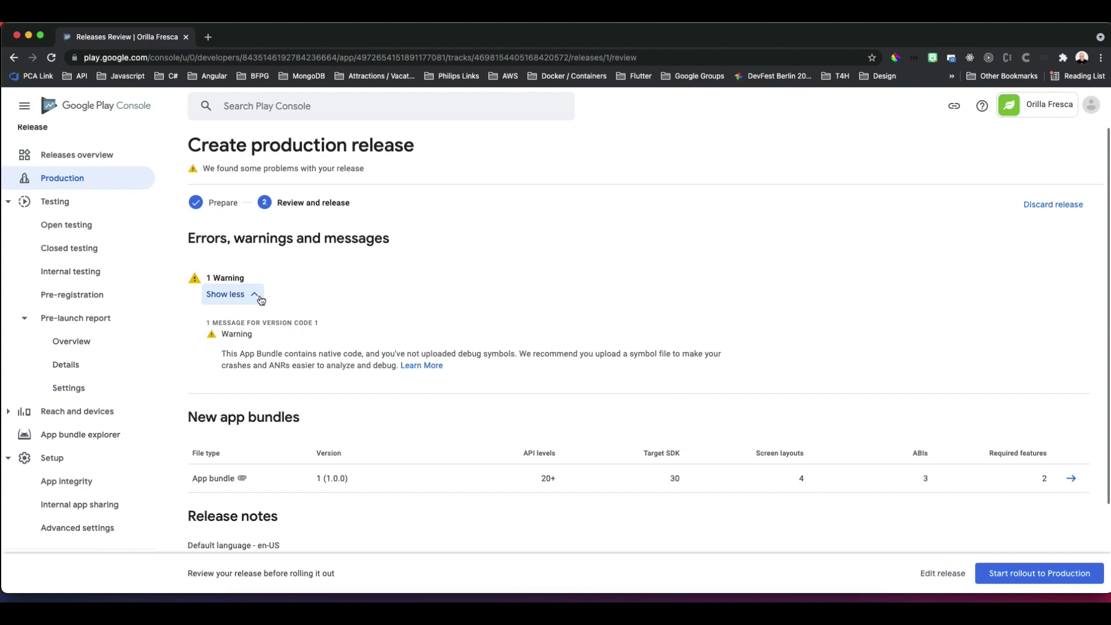
left_click(260, 297)
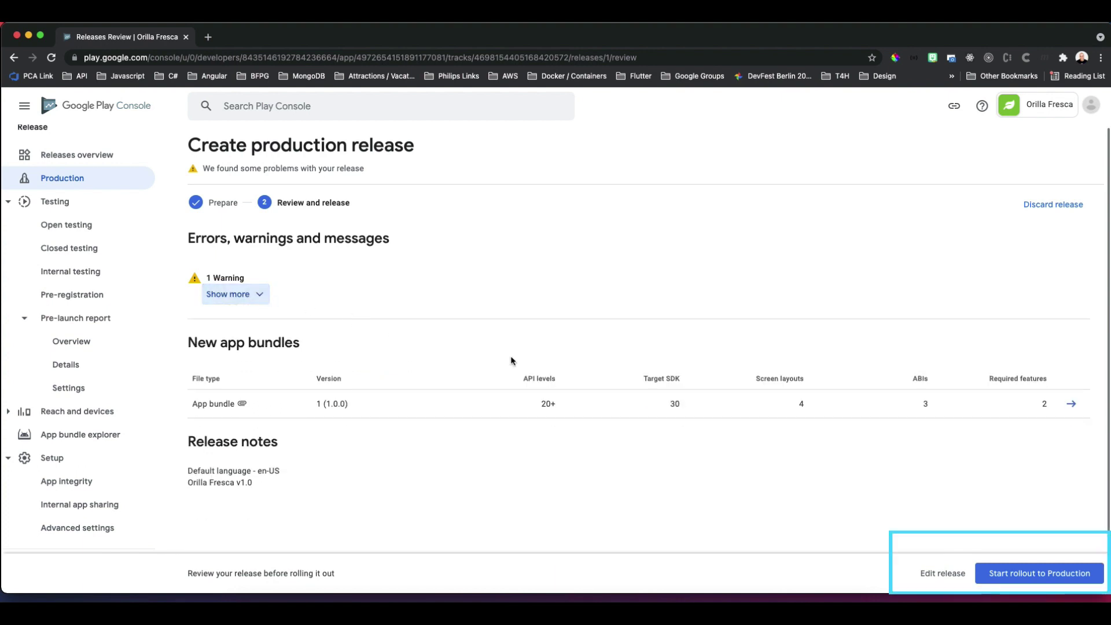
left_click(1051, 576)
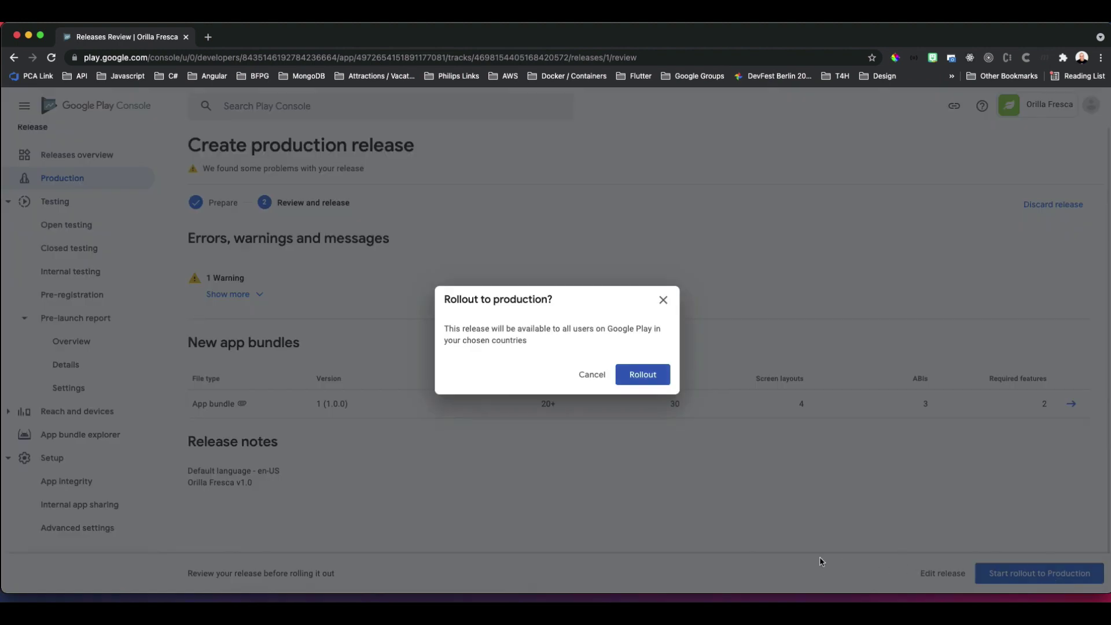
left_click(643, 375)
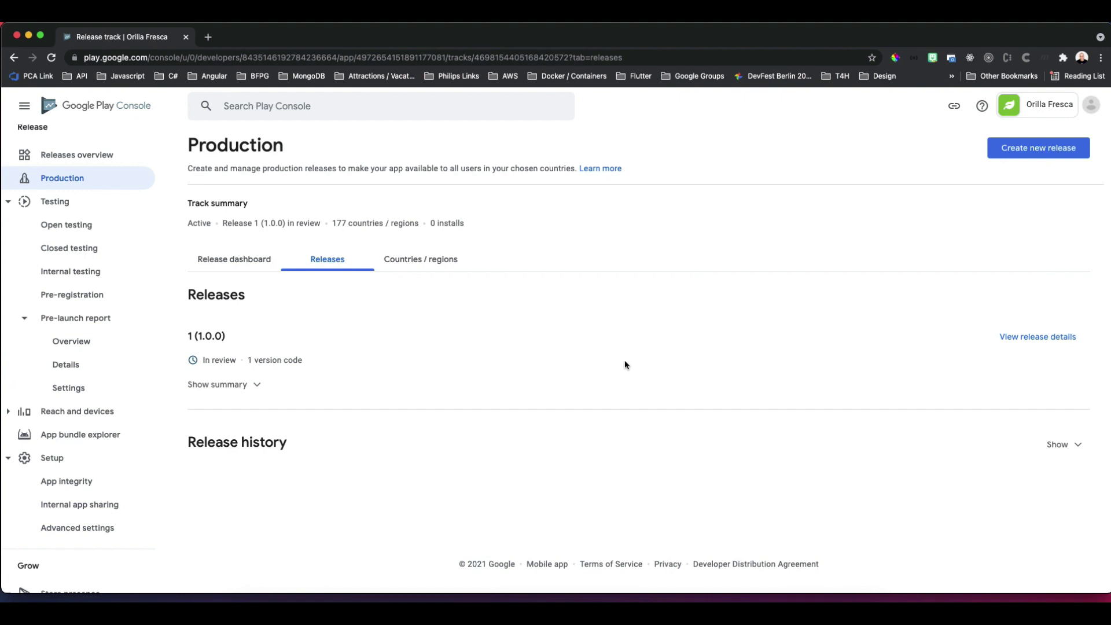
From All apps, open Orilla Fresca and check its Google Play store page, which shows Not Found.
left_click(72, 110)
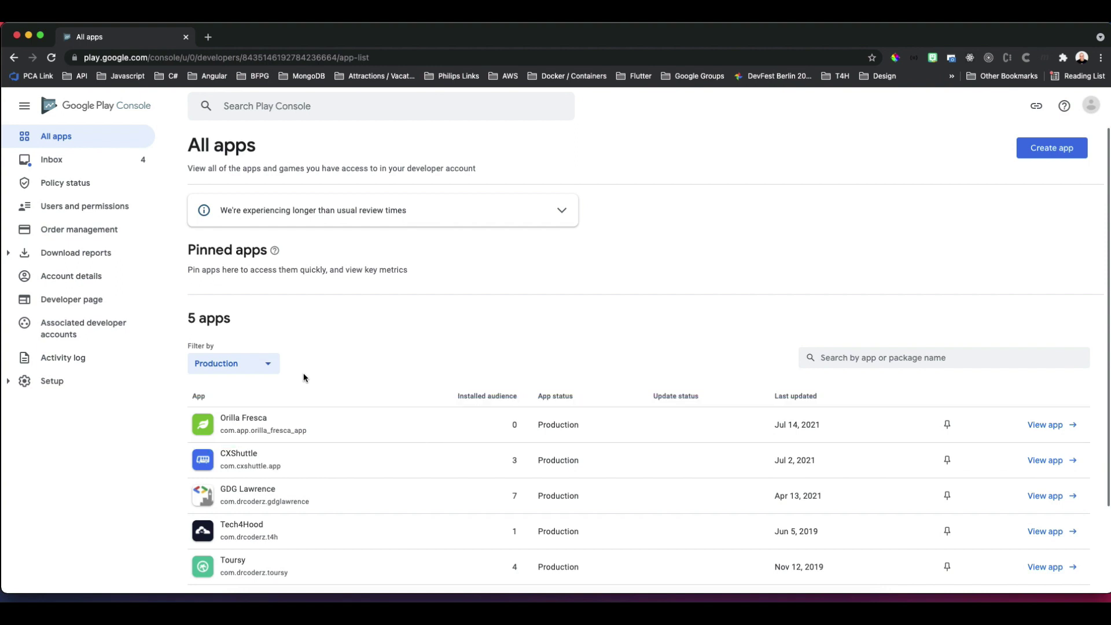
left_click(1050, 425)
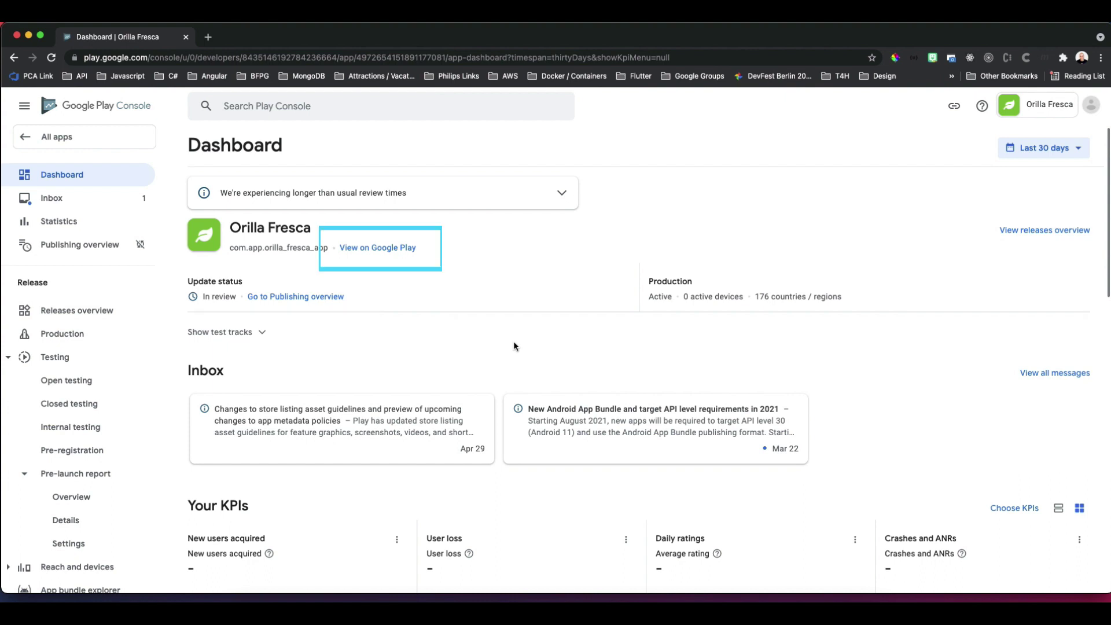
right_click(398, 247)
left_click(443, 254)
left_click(315, 37)
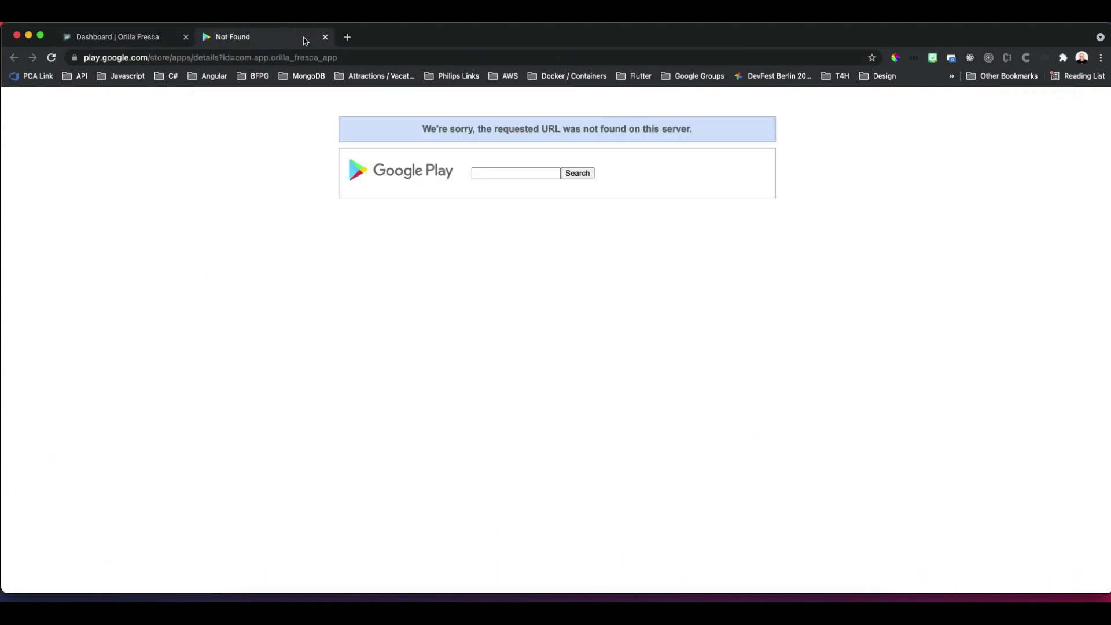
left_click(325, 37)
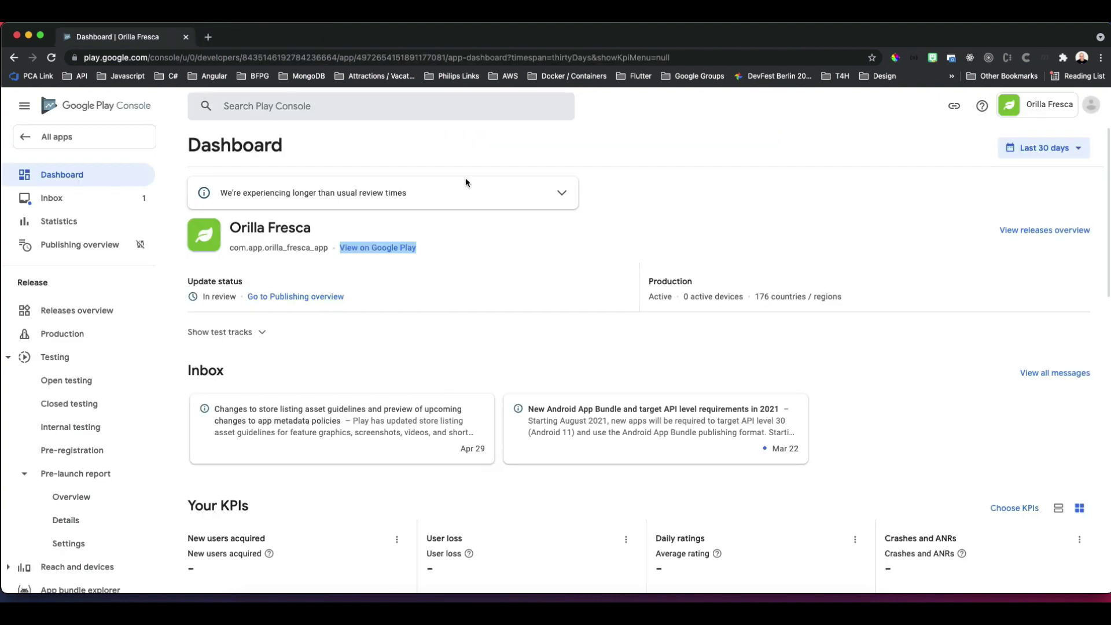
Reopen the Orilla Fresca dashboard, showing update status In review and Production Active.
left_click(555, 286)
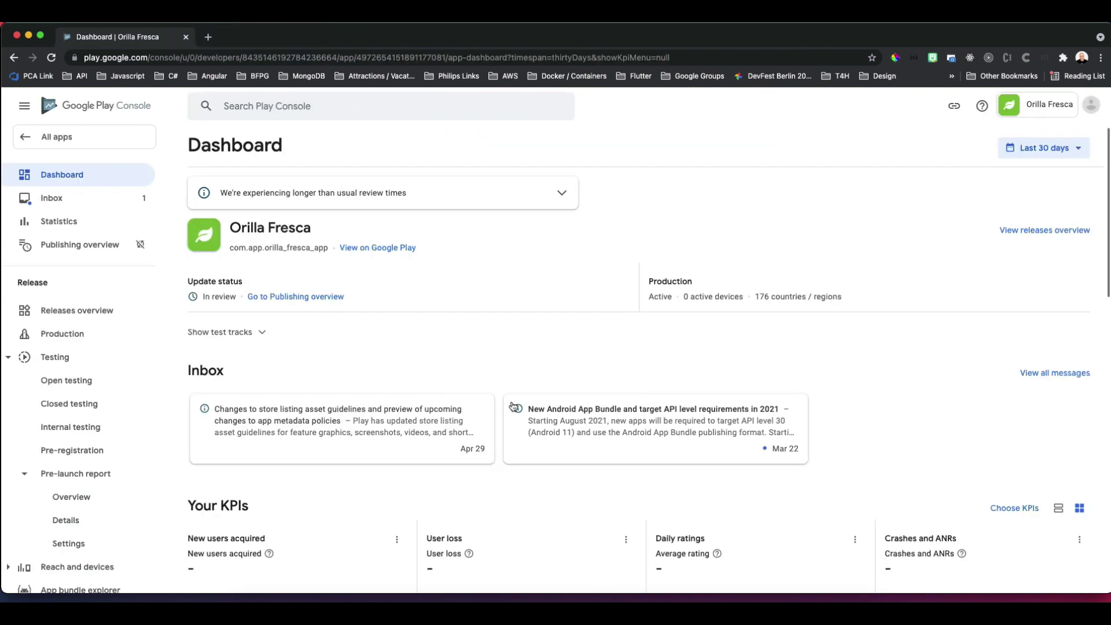
scroll(498, 519, "down", 3)
scroll(497, 518, "down", 10)
scroll(498, 521, "down", 7)
scroll(498, 523, "up", 20)
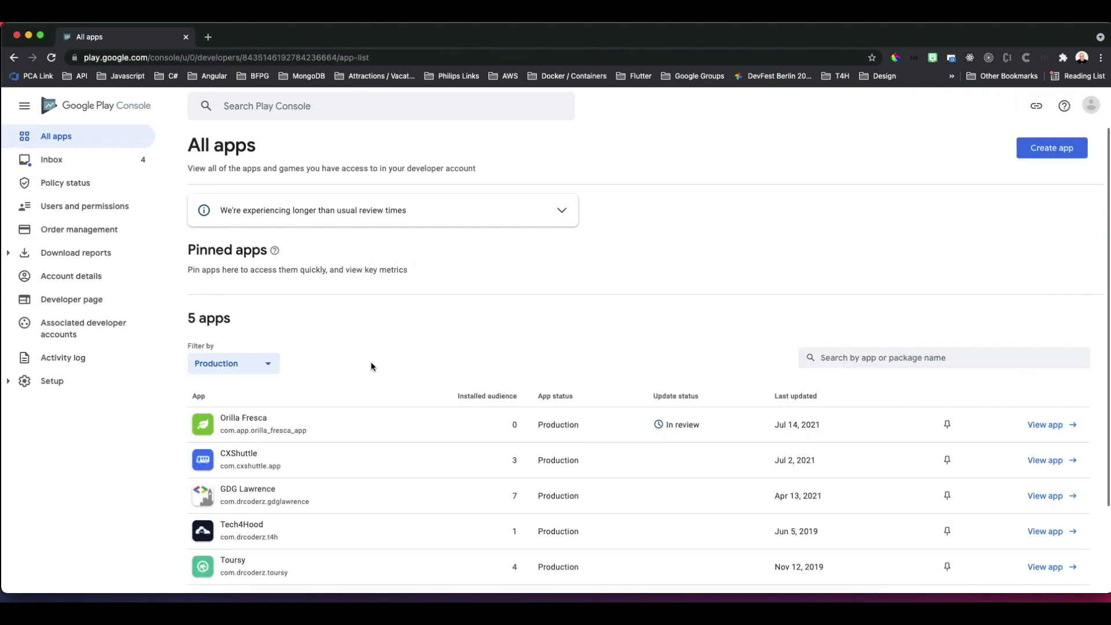
scroll(371, 365, "down", 2)
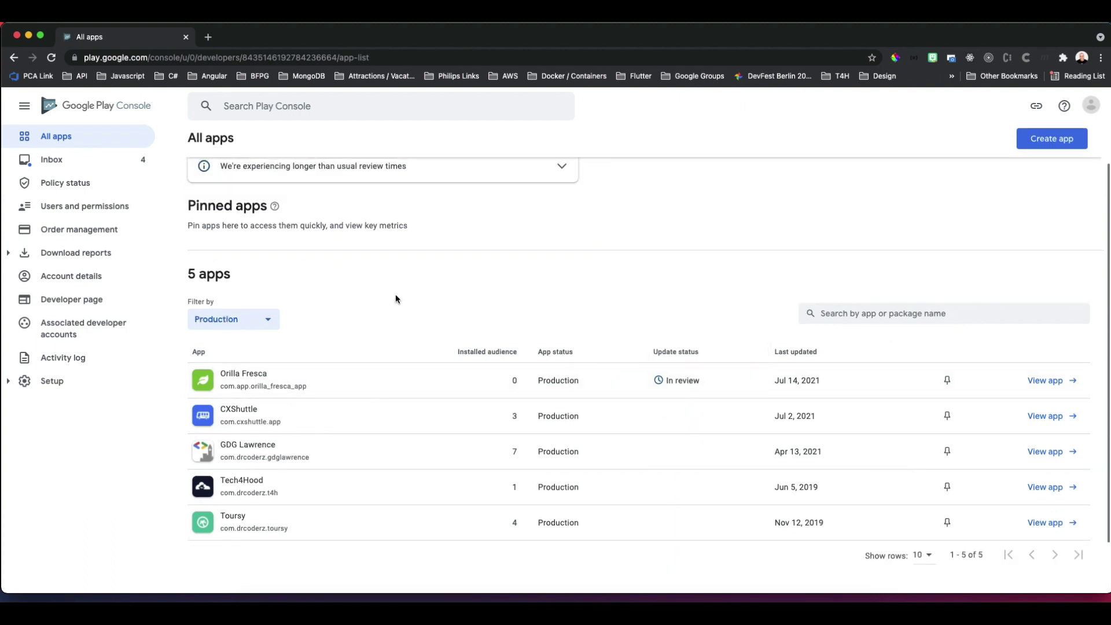
scroll(395, 298, "up", 2)
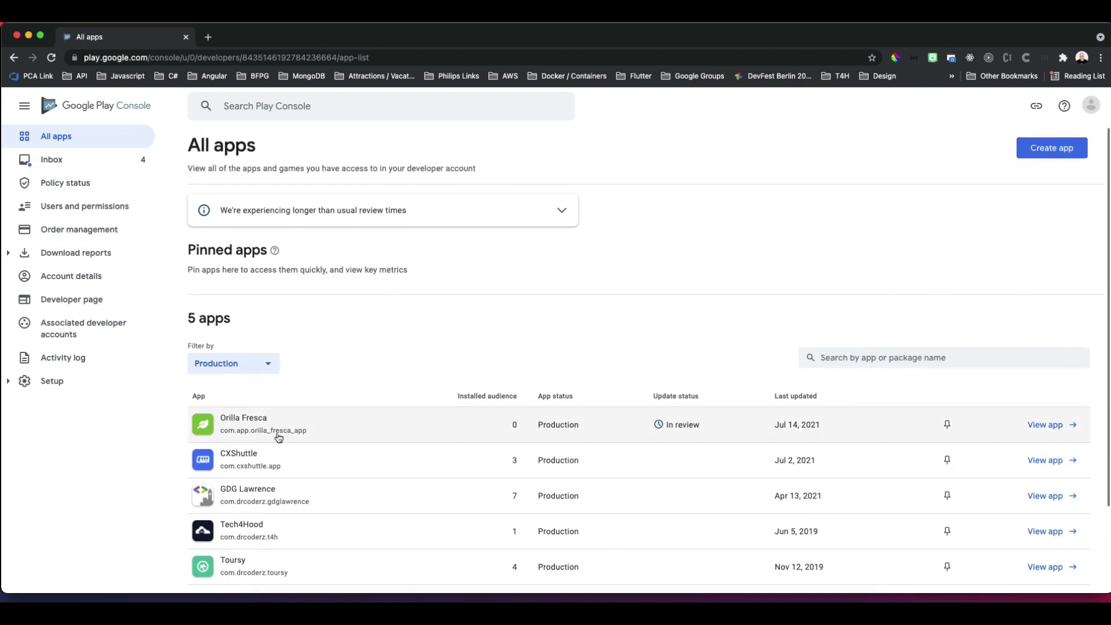
left_click(260, 427)
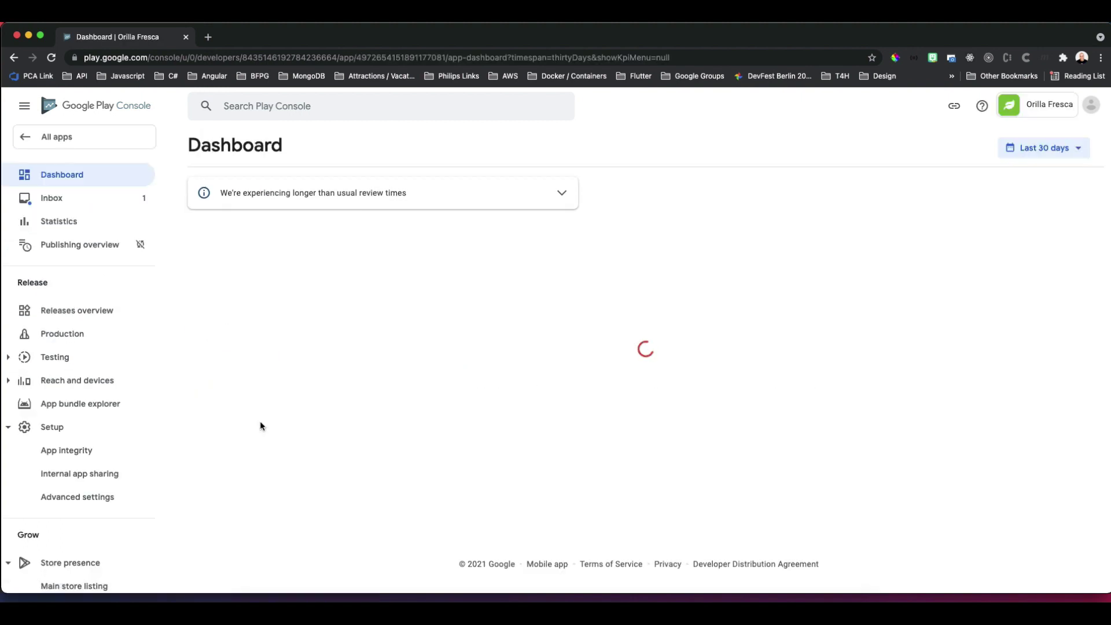
Turn Managed publishing on in Publishing overview, save it, and go back to the Dashboard.
left_click(76, 246)
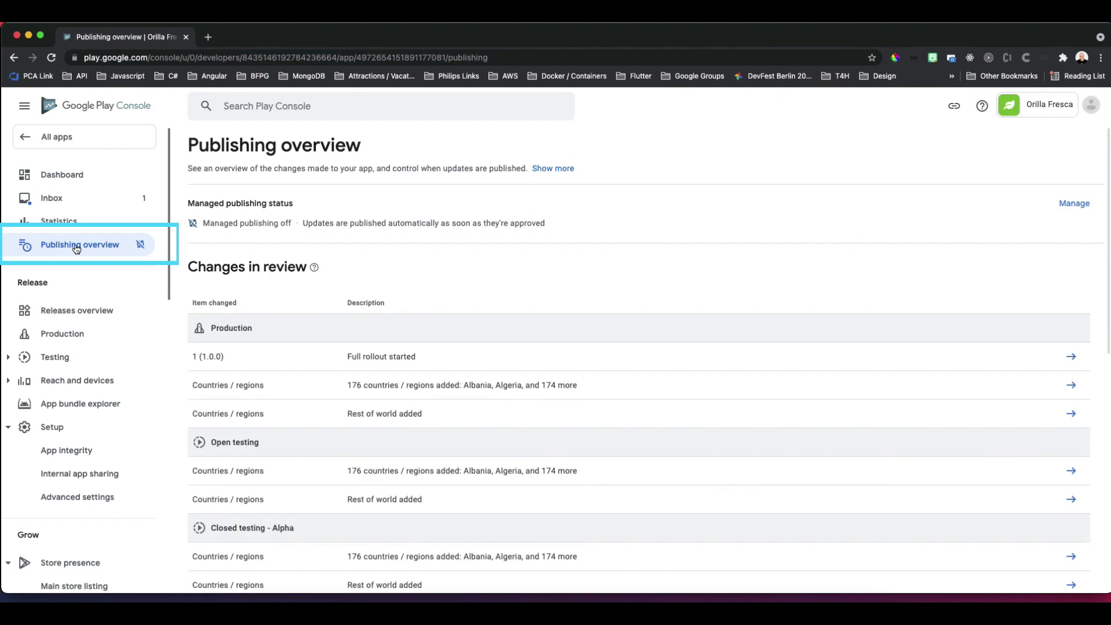
left_click(1074, 204)
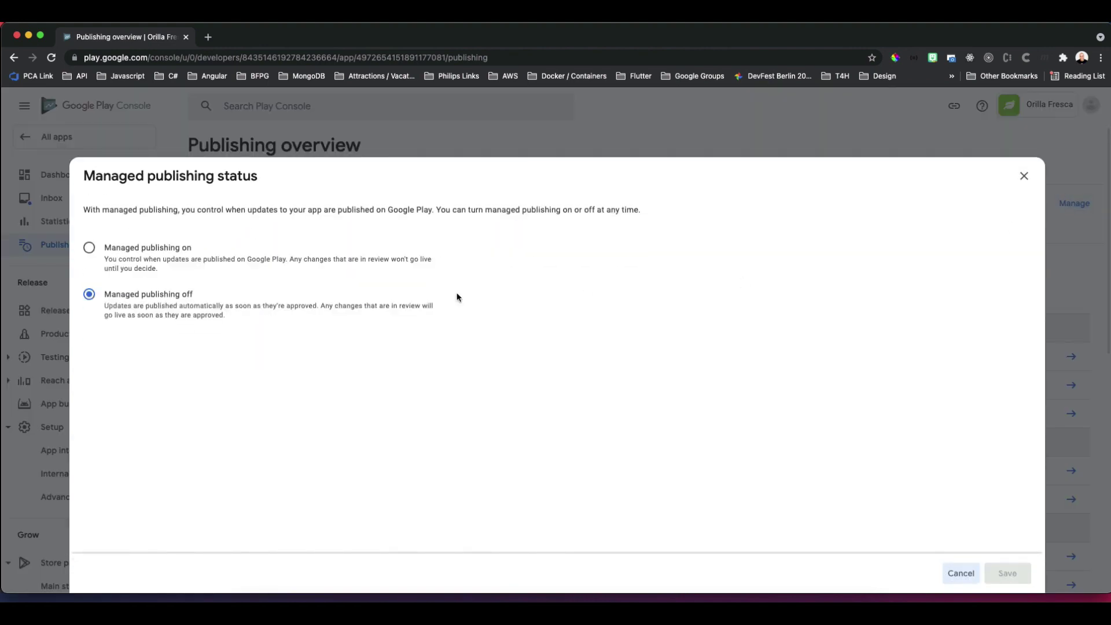
left_click(90, 248)
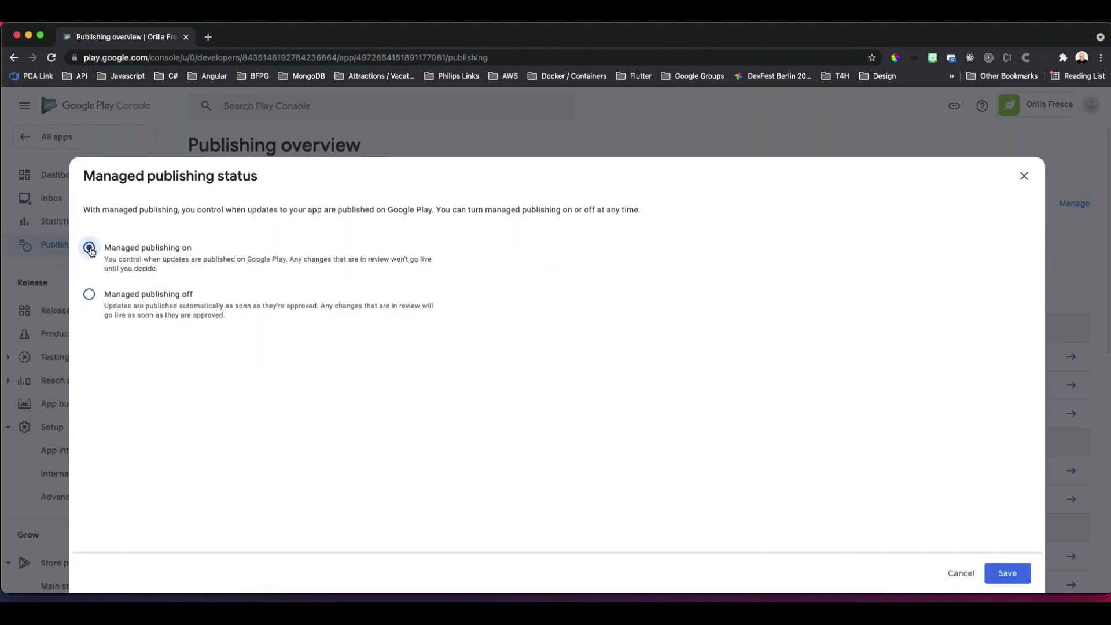
left_click(1007, 574)
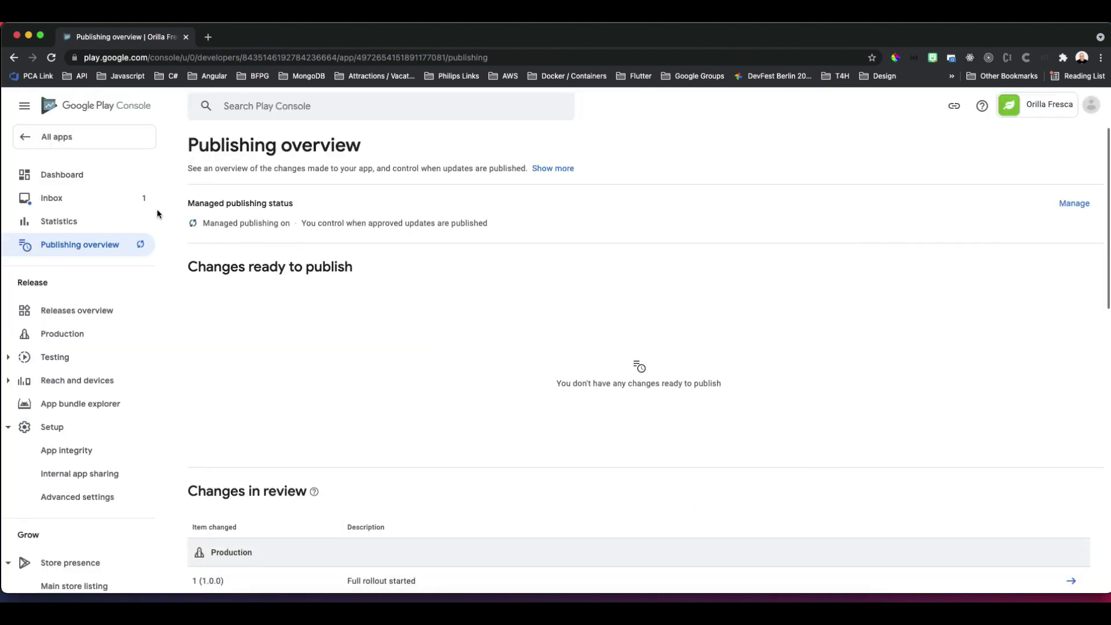
left_click(57, 184)
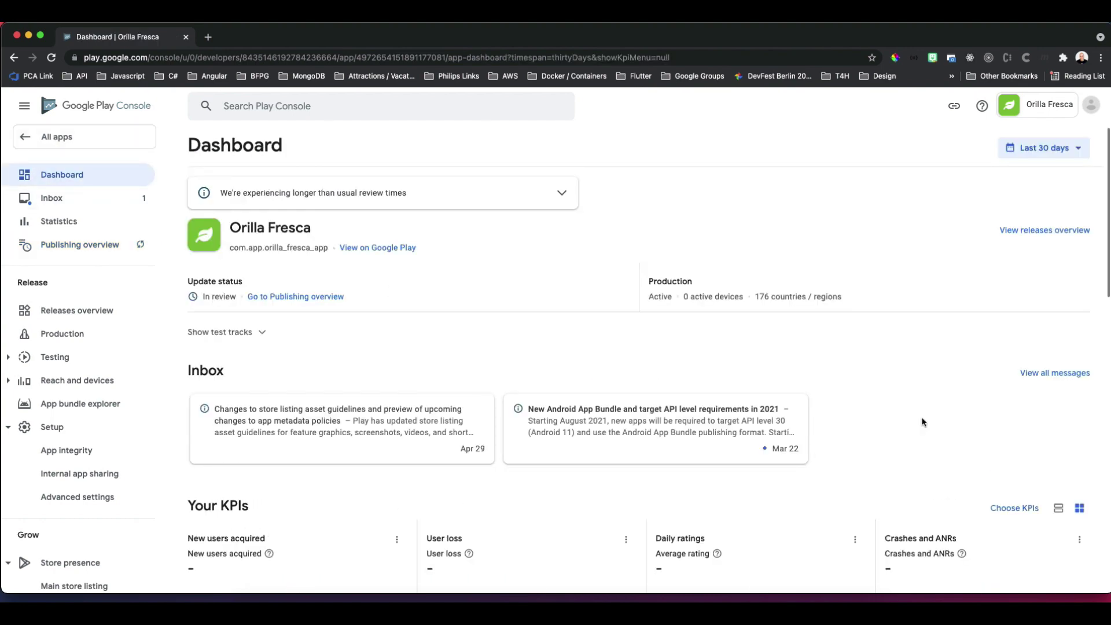
scroll(923, 422, "down", 5)
scroll(922, 422, "up", 5)
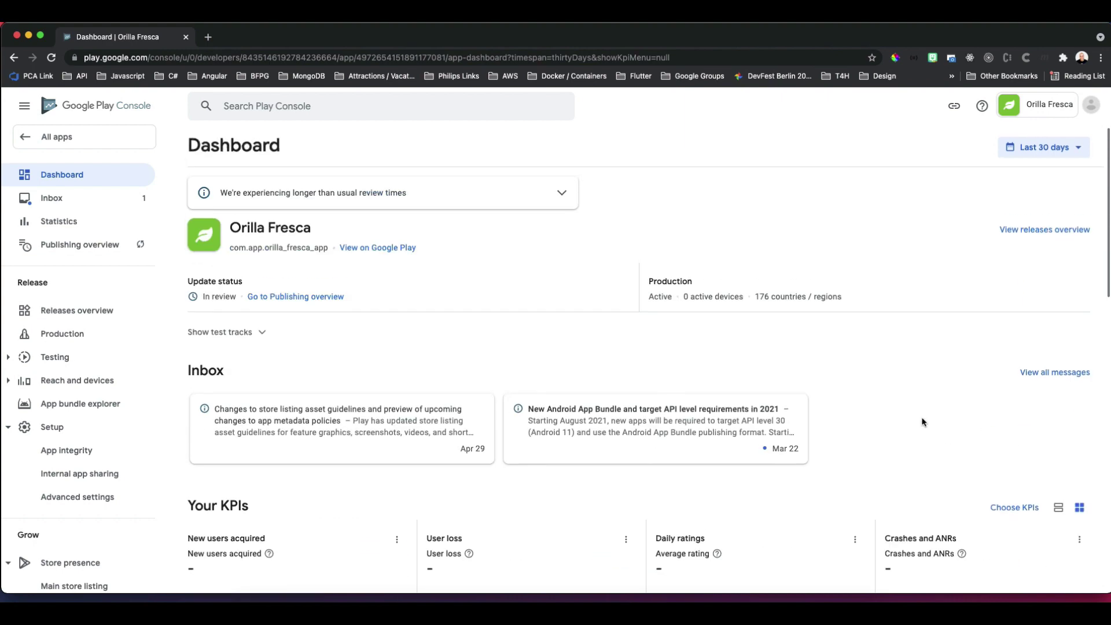